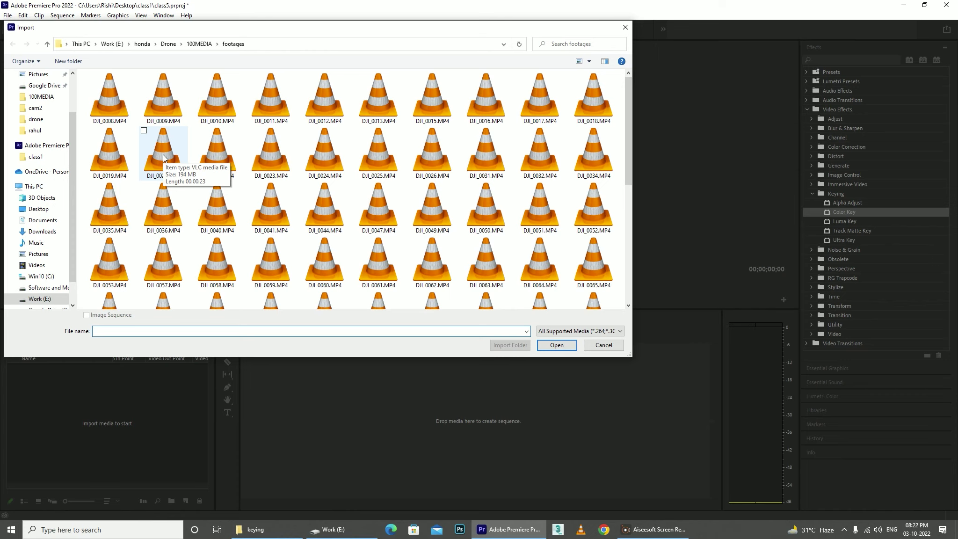
Step: Import the drone clip DJI_0008.MP4 and create a new sequence from it on the empty timeline
left_click(108, 100)
double_click(108, 101)
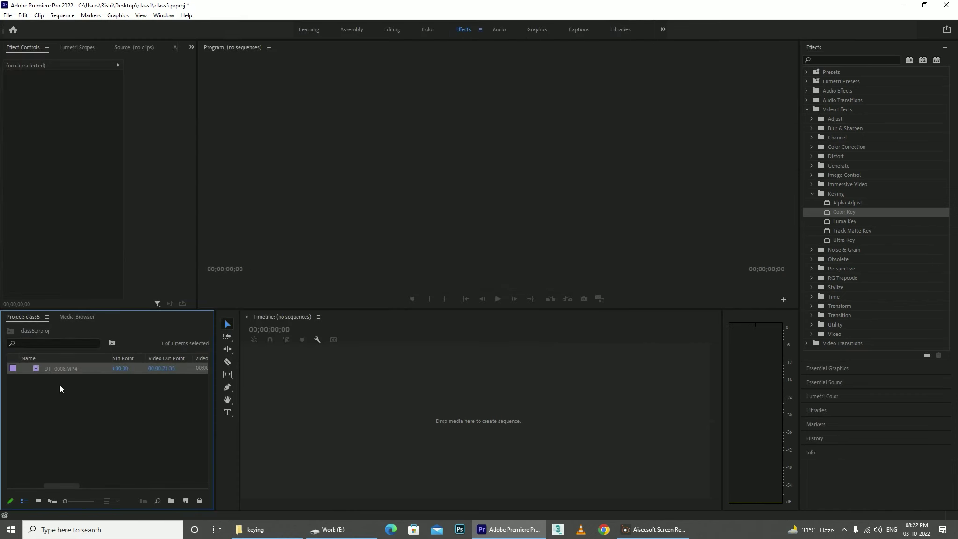
left_click_drag(39, 369, 334, 396)
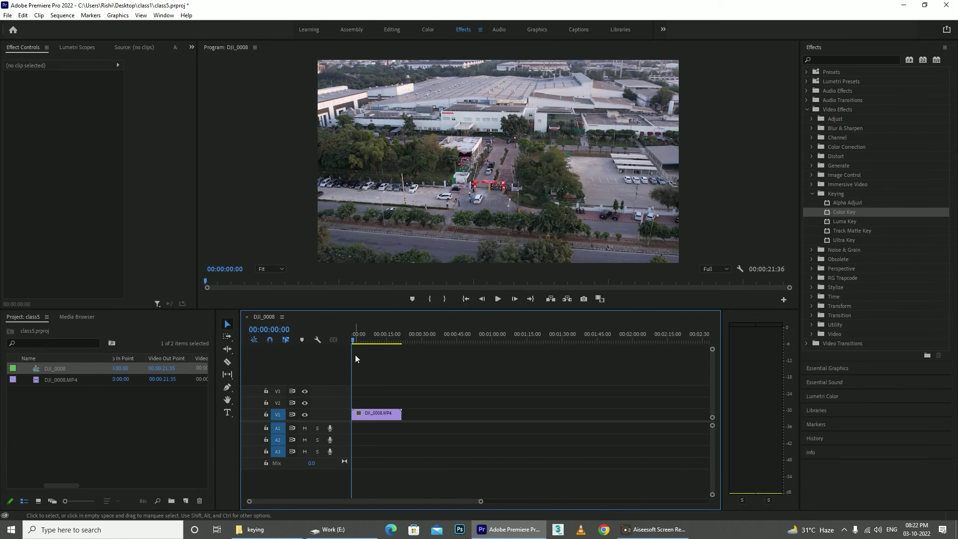
Step: Add a text title reading "Building" near the centre of the frame at 00:00:03:30
mouse_move(352, 339)
left_mouse_down()
mouse_move(379, 343)
mouse_move(360, 344)
left_mouse_up()
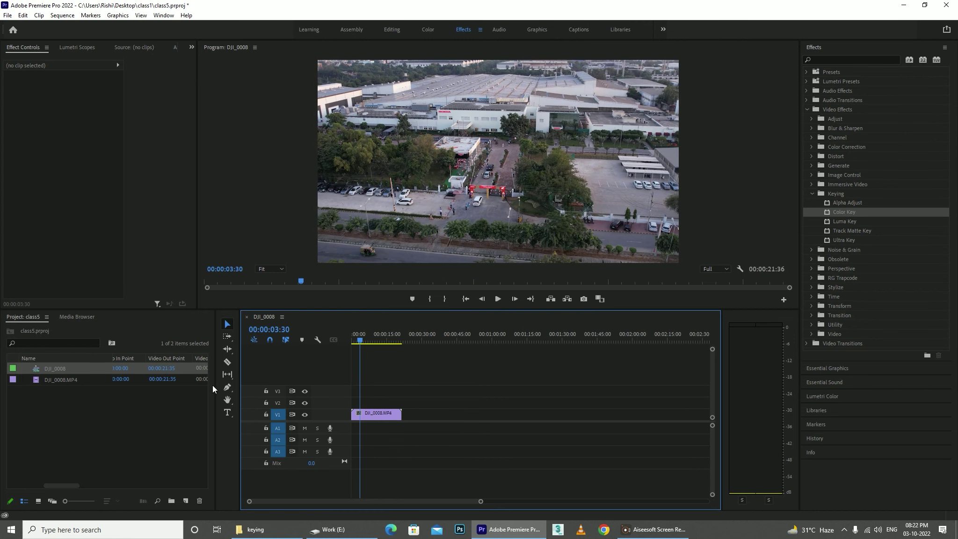
left_click(227, 413)
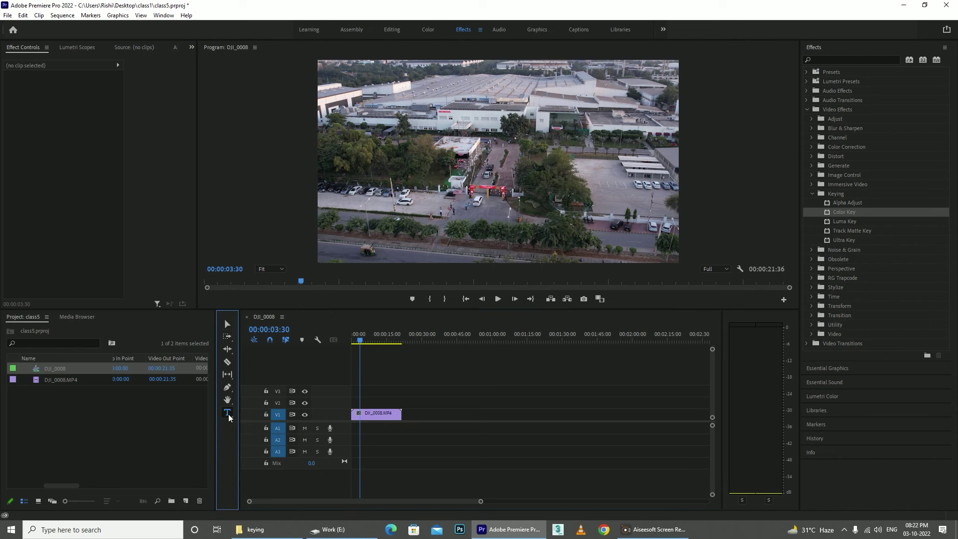
left_click(429, 161)
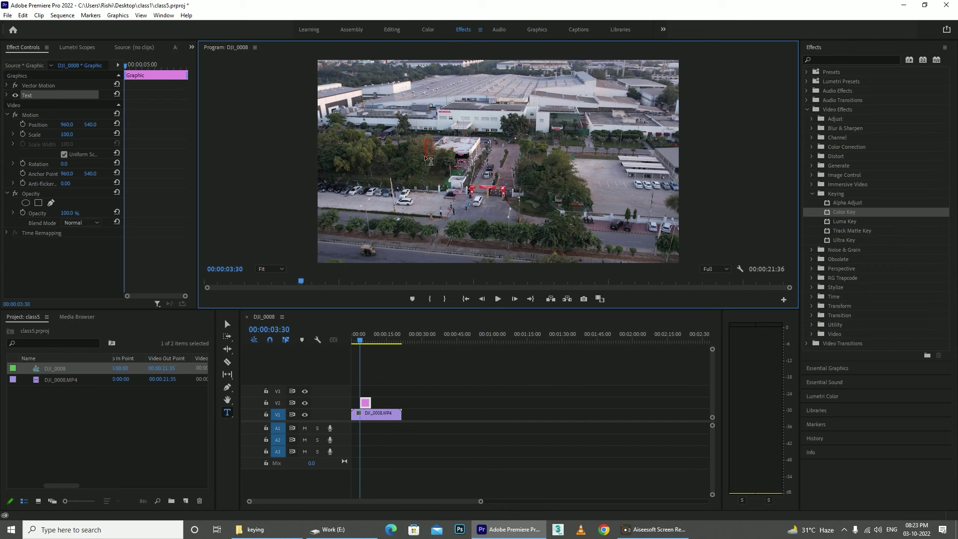
type("Building")
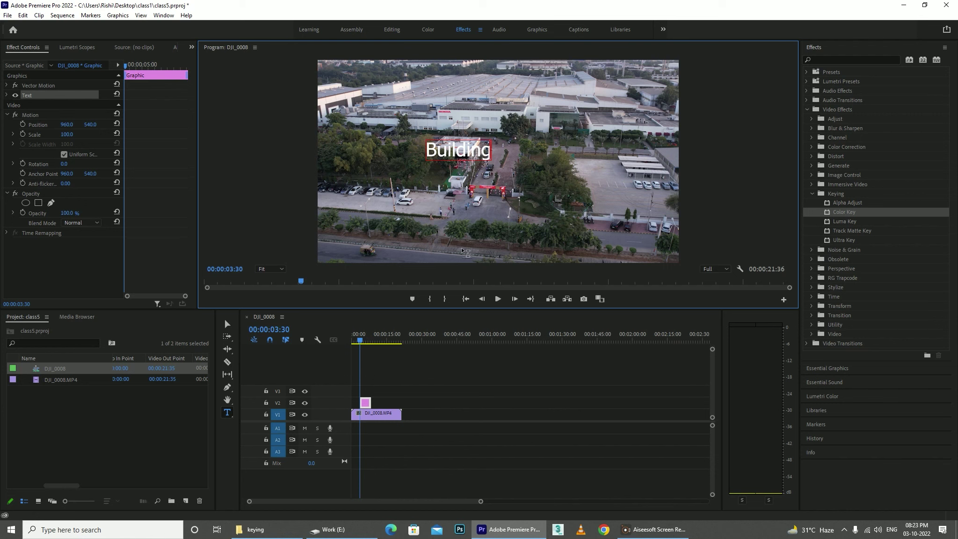
left_click(421, 404)
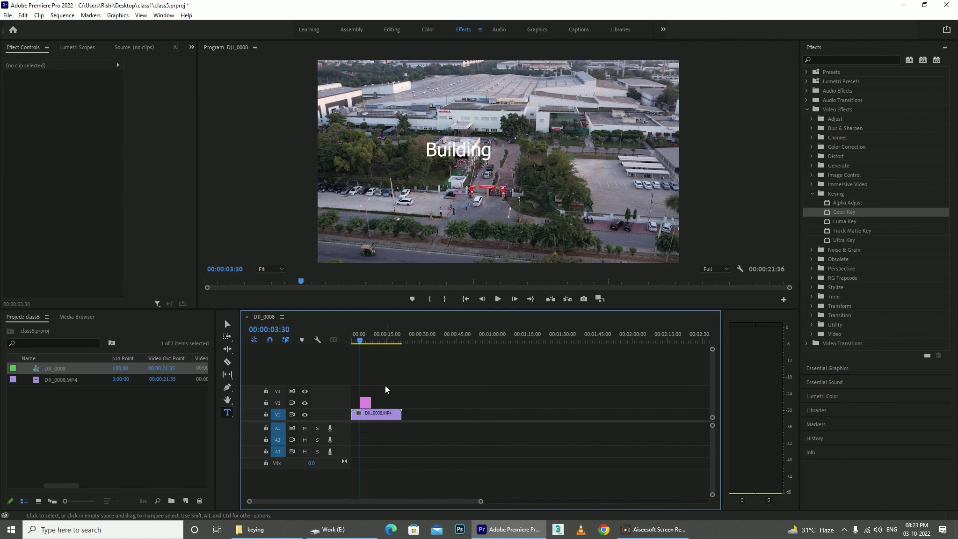
Step: Extend both ends of the Building title clip to span the full drone footage, and return the playhead to 00:00:03:30
left_click_drag(360, 343, 362, 343)
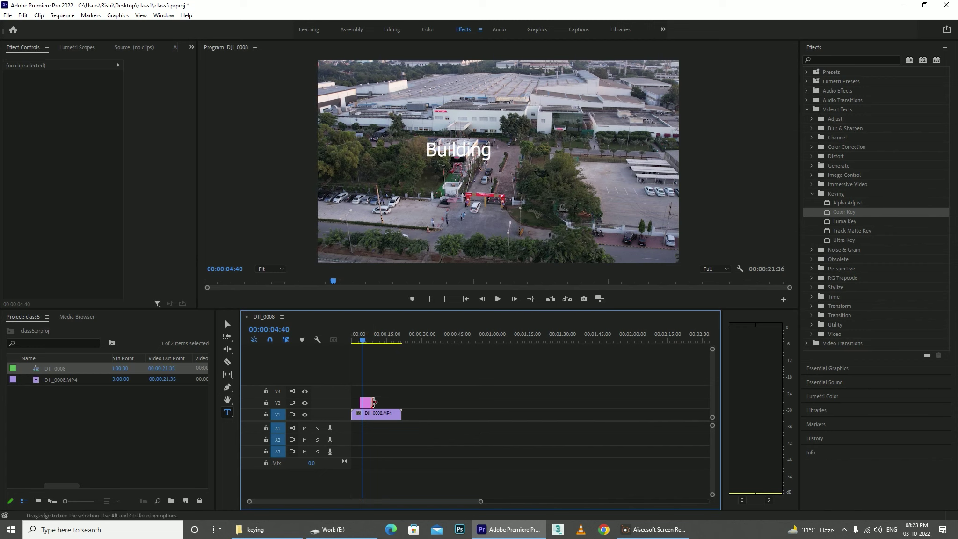
left_click_drag(374, 402, 402, 404)
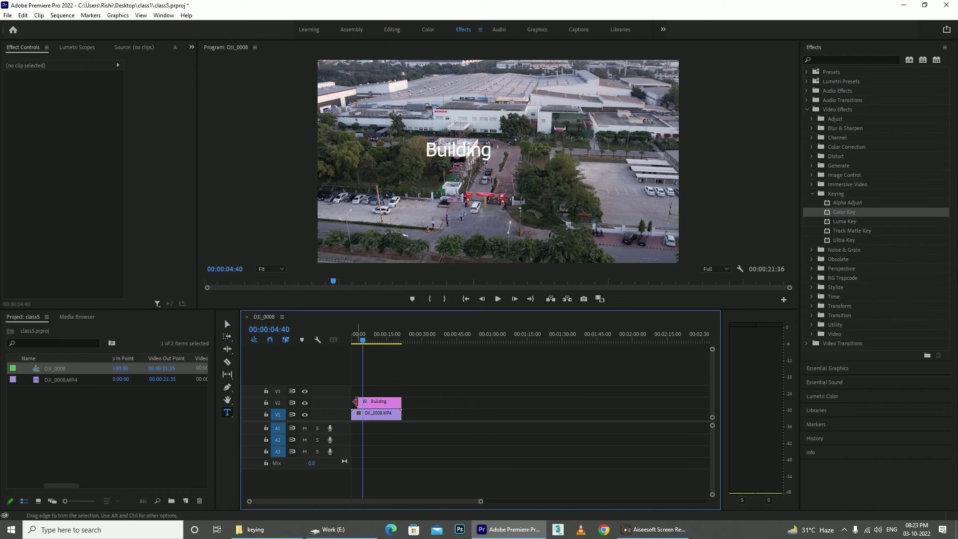
left_click_drag(356, 402, 351, 401)
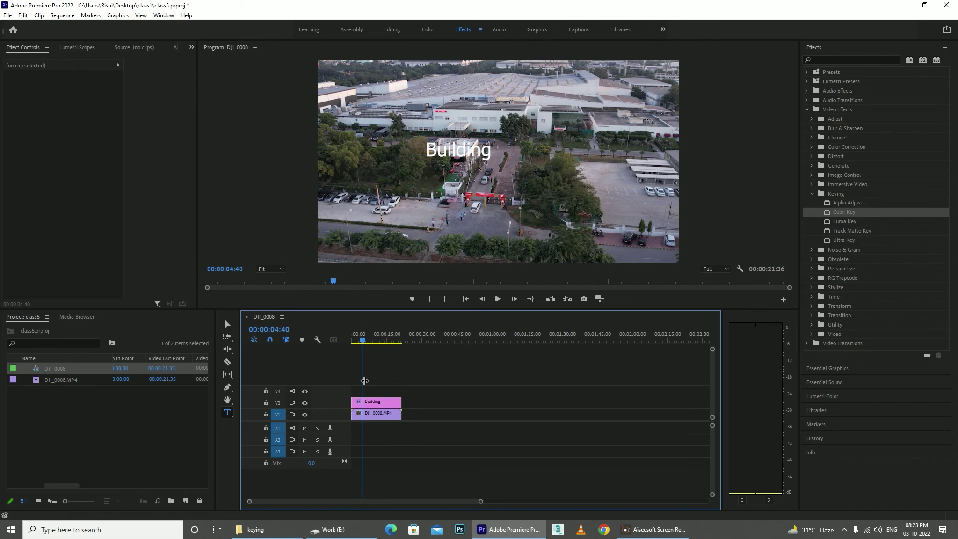
left_click(362, 345)
left_click_drag(362, 345, 359, 345)
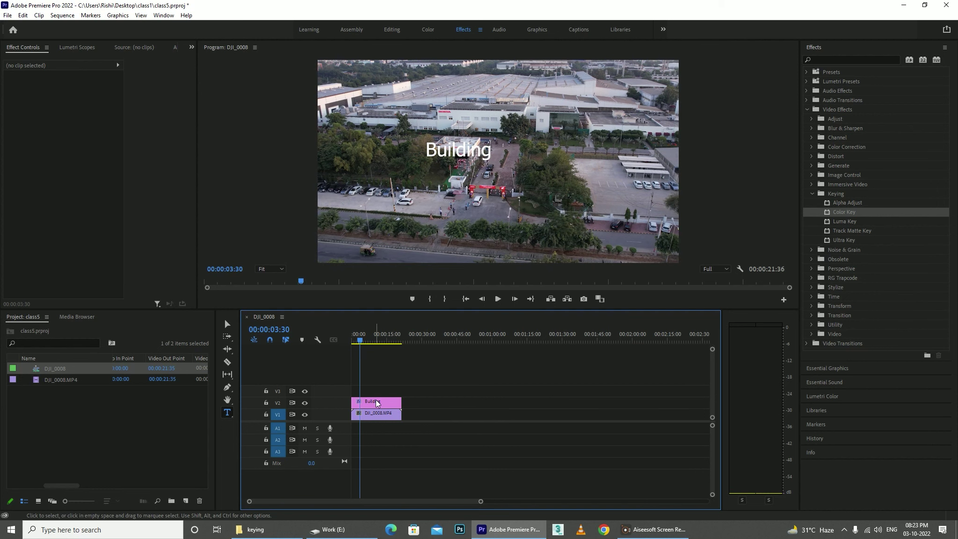
Step: Select the Building title clip and expand its text layer properties
left_click(376, 403)
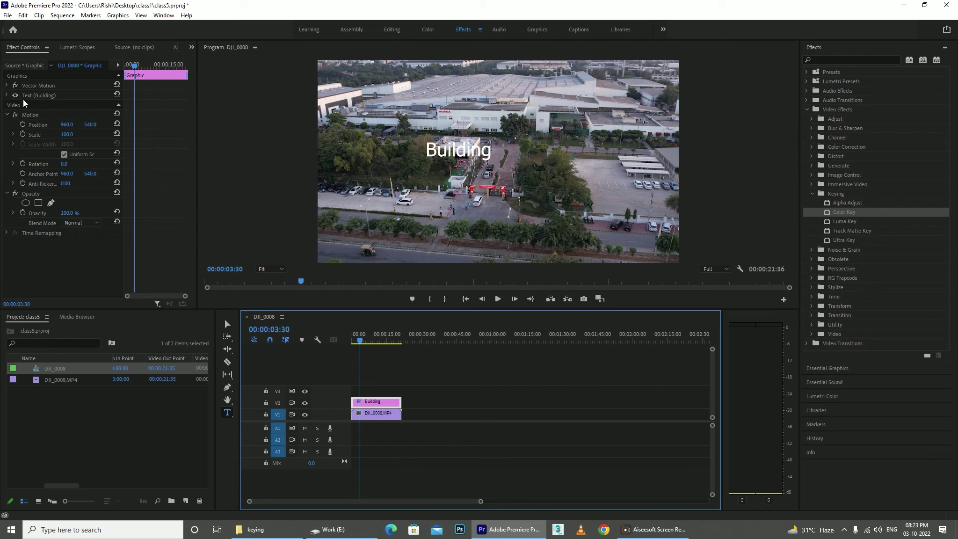
left_click(23, 75)
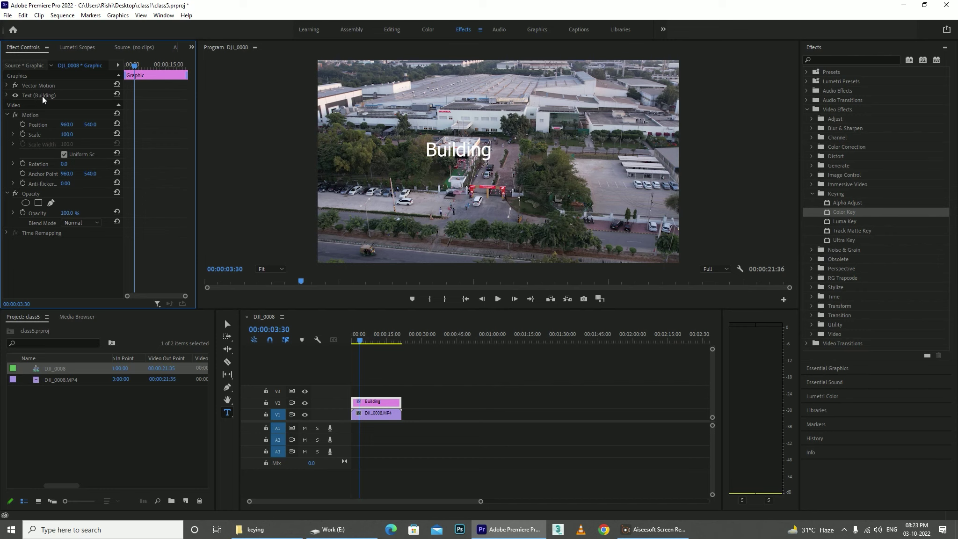
left_click(6, 95)
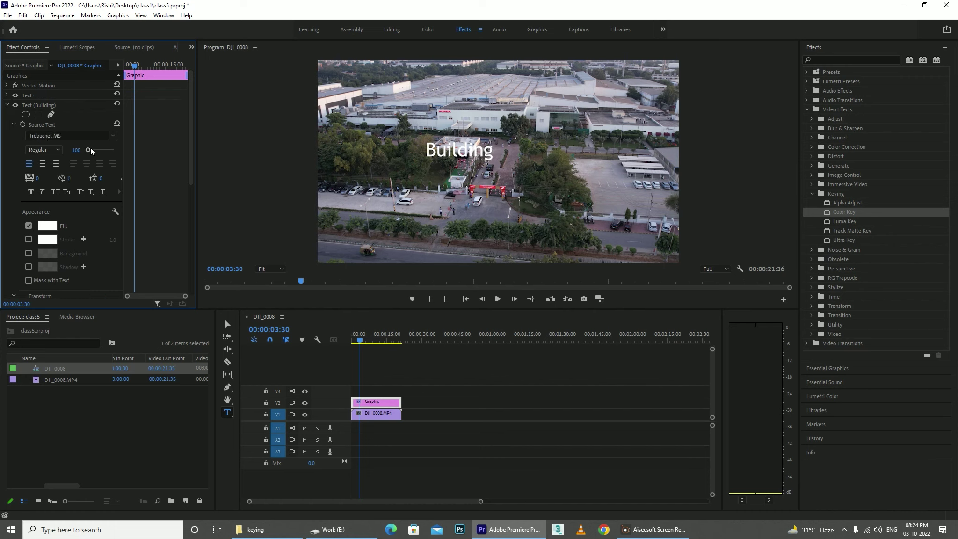
Step: Try the fonts Tw Cen MT Condensed Extra Bold and Vivaldi on the Building title and check the available font styles
left_click(113, 135)
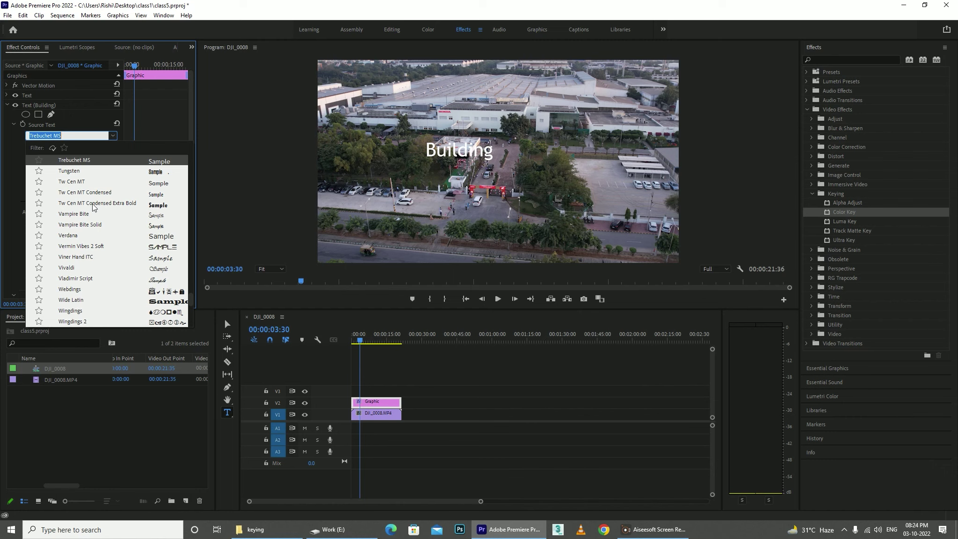
left_click(92, 204)
left_click(112, 136)
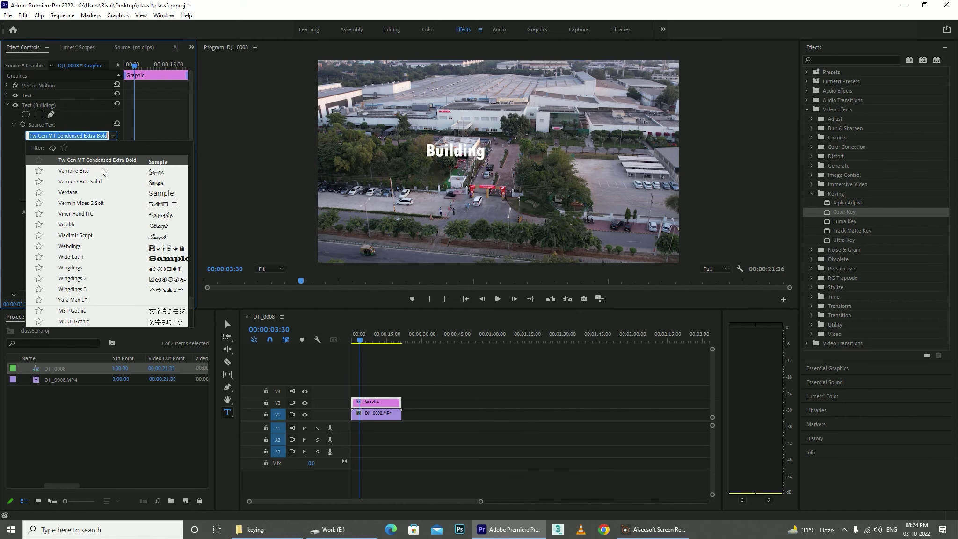
left_click(79, 225)
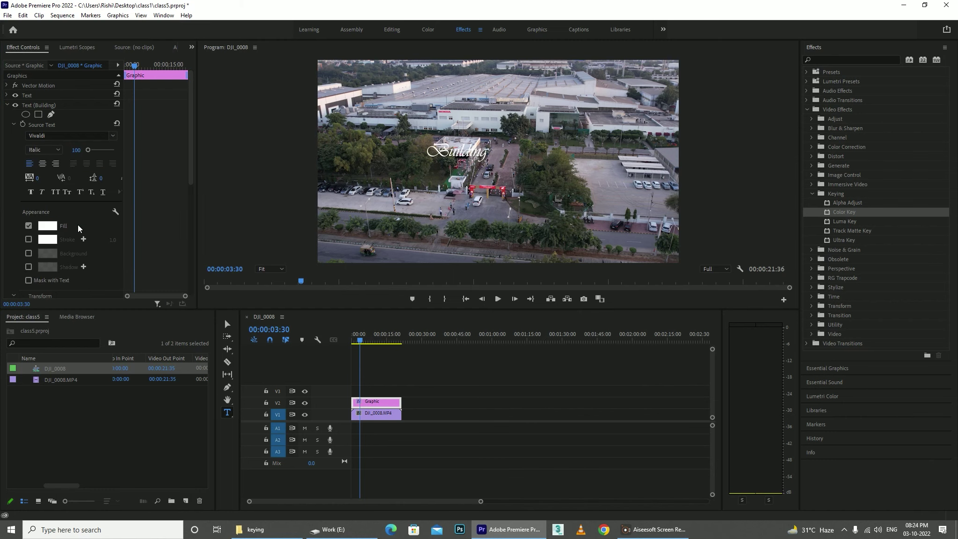
left_click(50, 150)
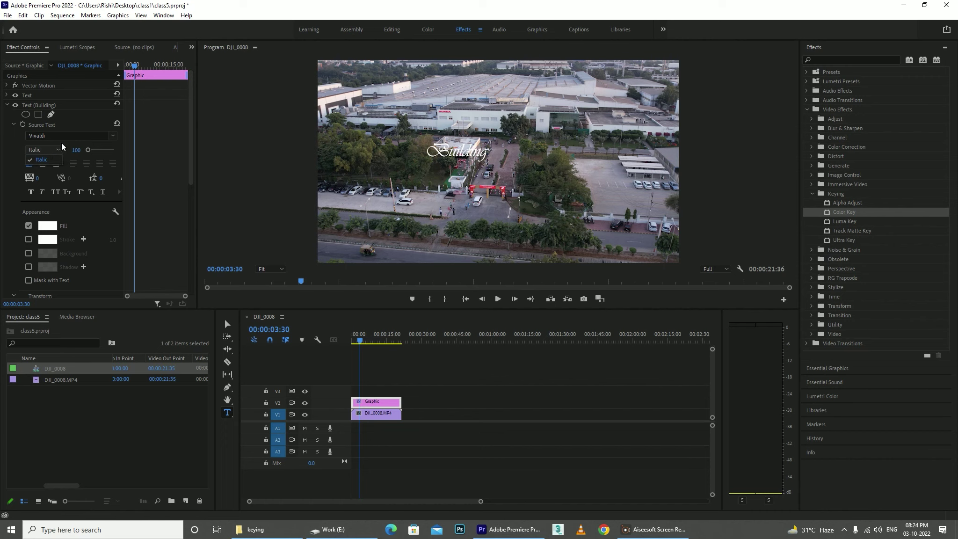
left_click(57, 151)
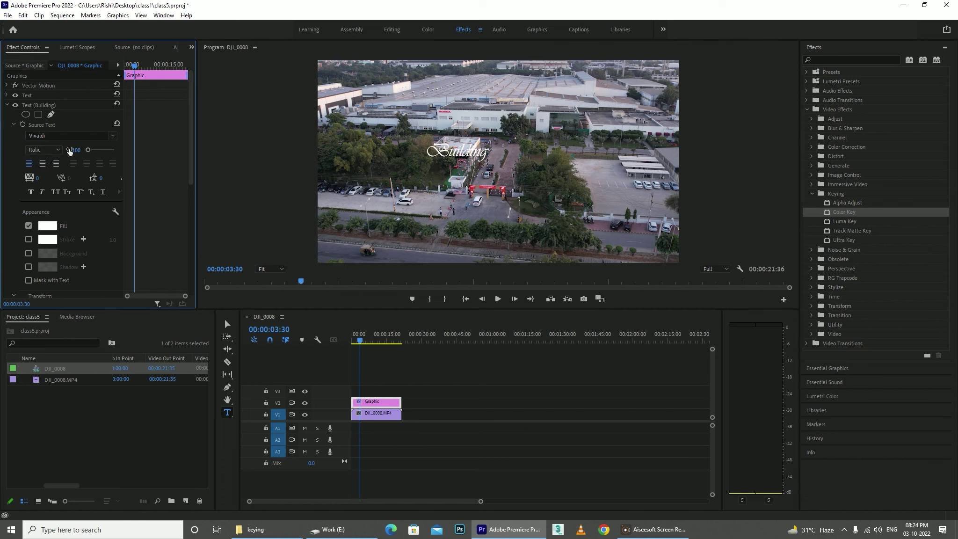
Step: Try the fonts Showcard Gothic and Snap ITC on the Building title
left_click(112, 135)
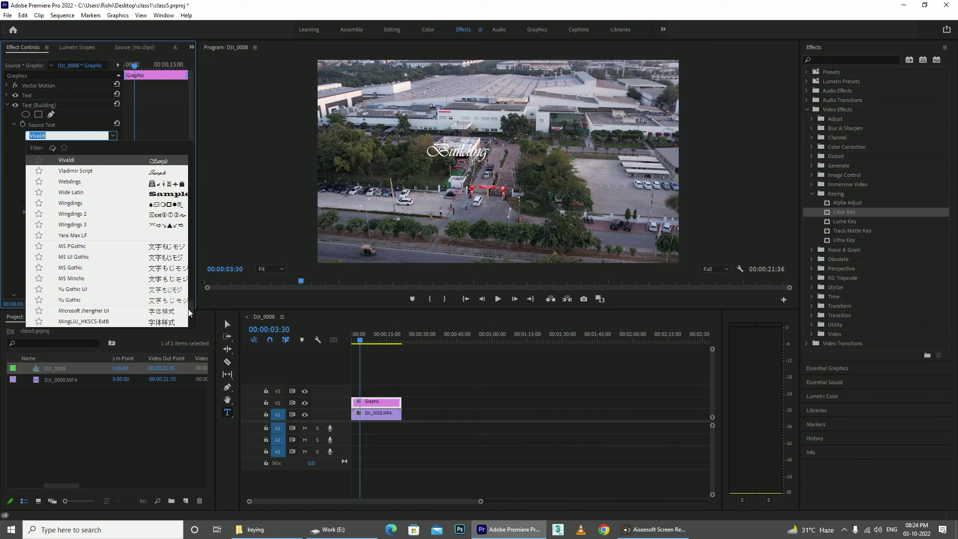
scroll(188, 305, "up", 6)
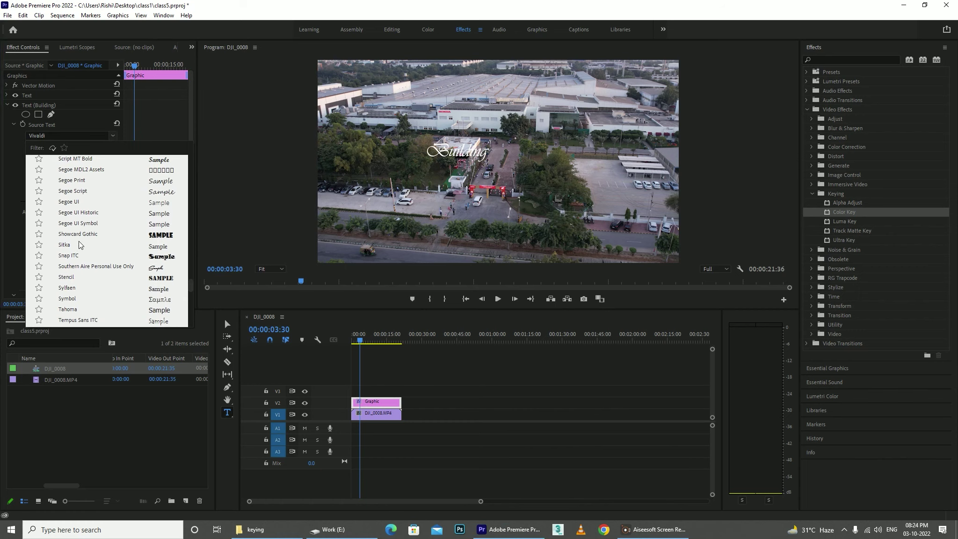
left_click(82, 235)
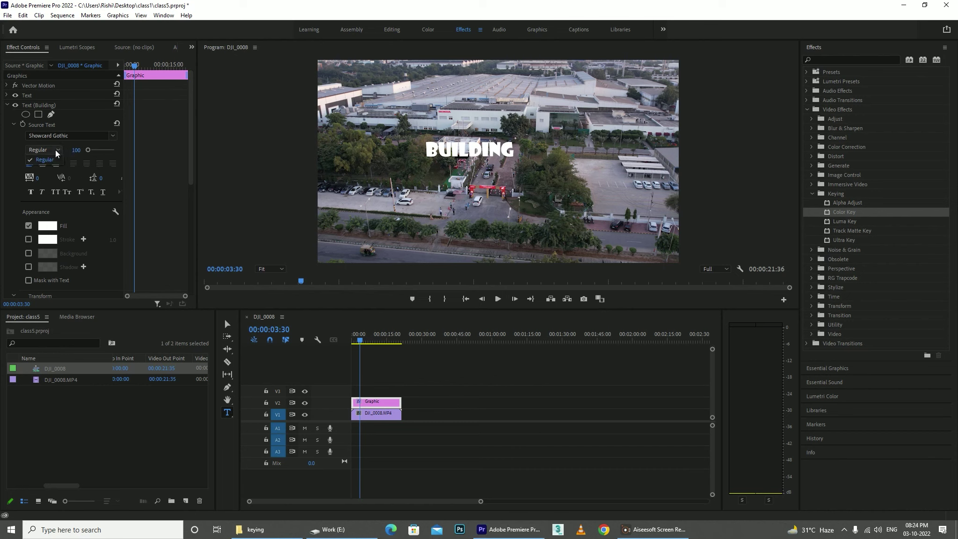
left_click(112, 135)
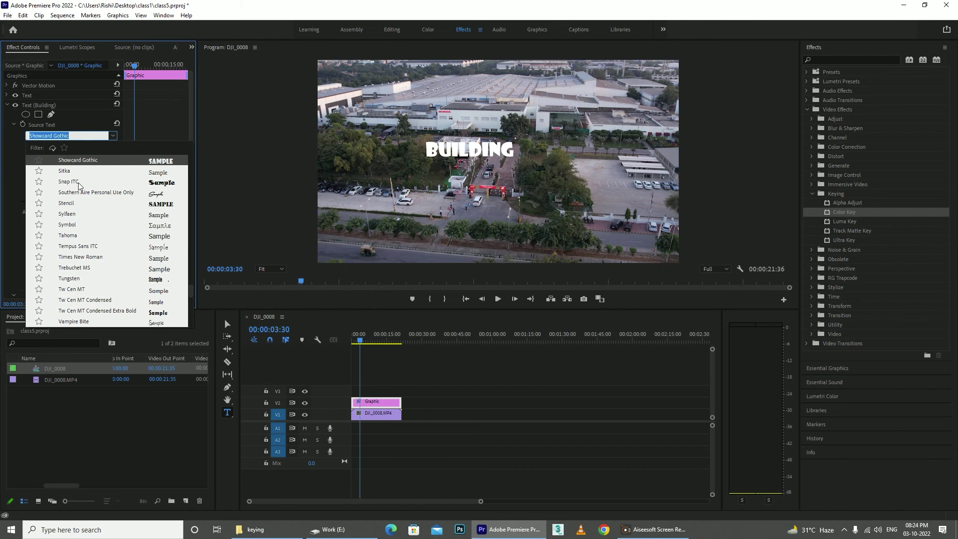
left_click(78, 182)
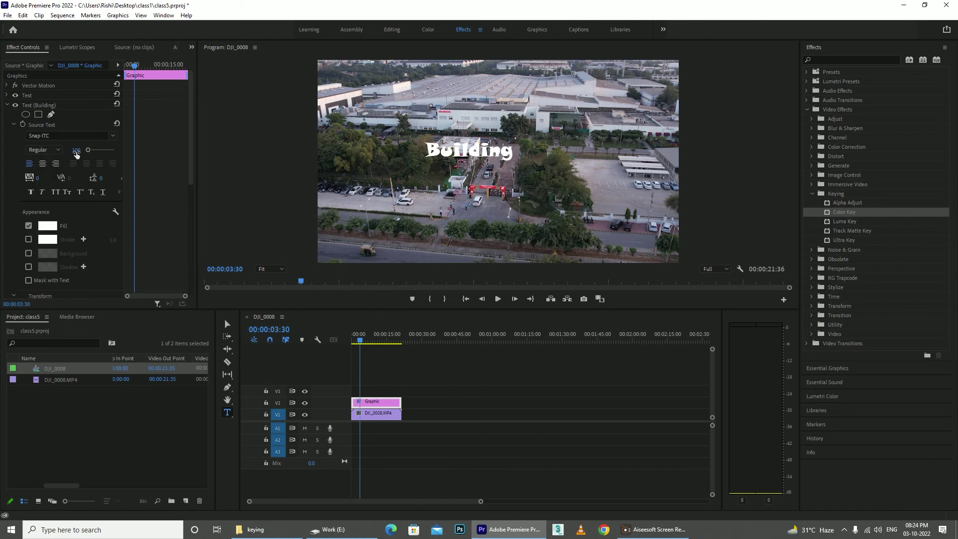
Step: Set the Building title's font to Segoe Script Bold and enlarge its size to about 248
left_click(113, 135)
scroll(123, 240, "up", 2)
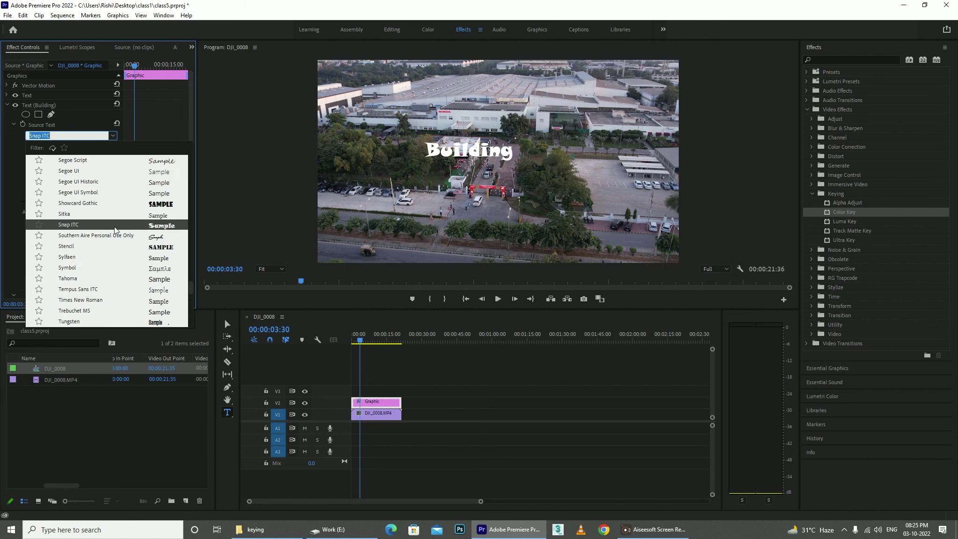
left_click(87, 159)
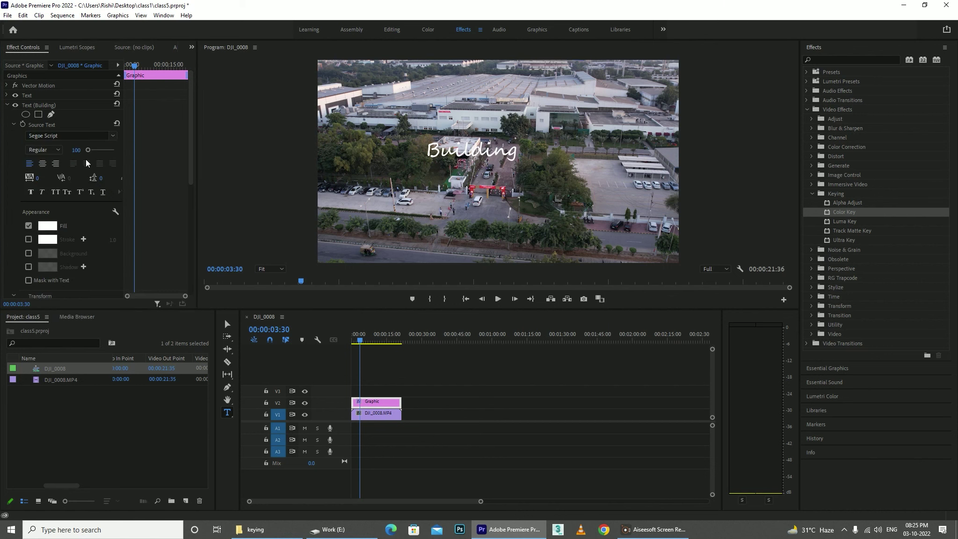
left_click(47, 151)
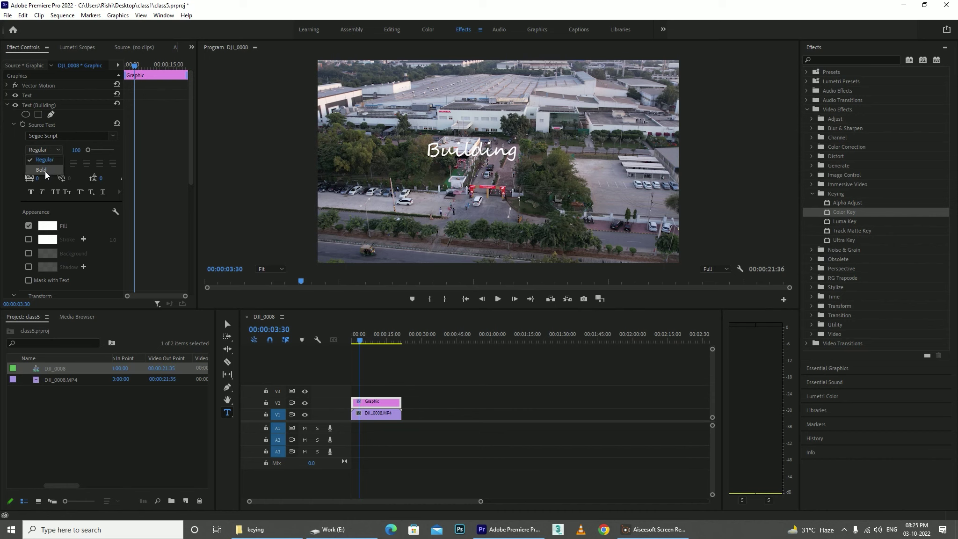
left_click(43, 169)
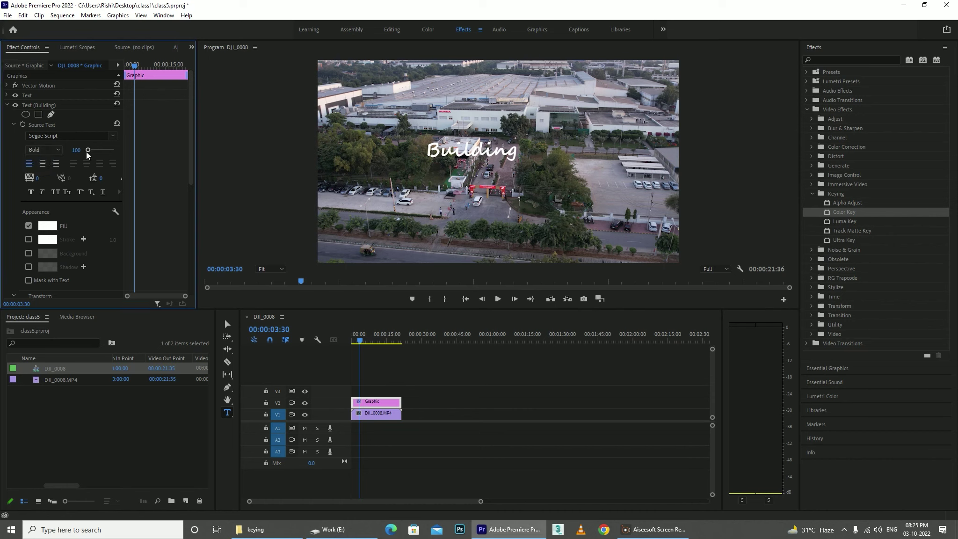
left_click_drag(71, 149, 140, 150)
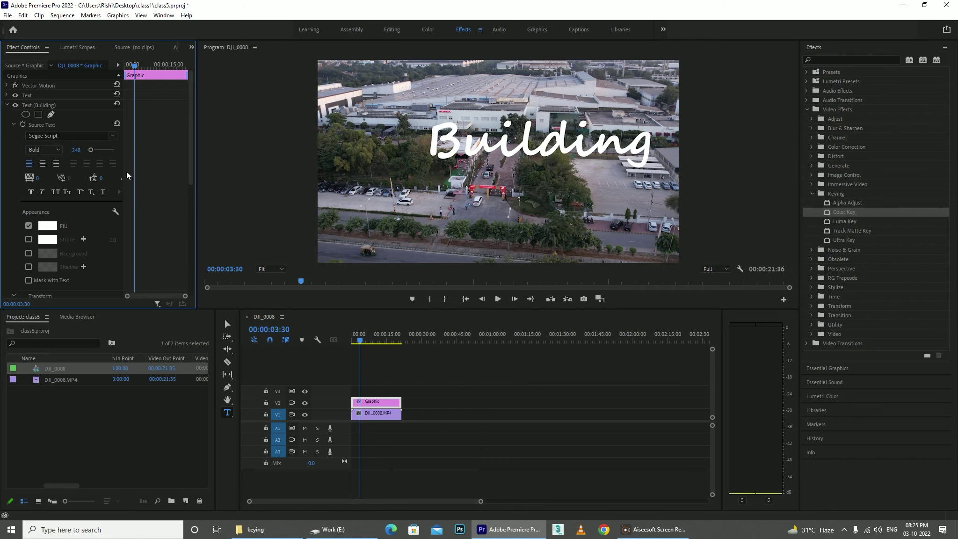
Step: Compare centre and right text alignment on the Building title, then restore left alignment
left_click(41, 164)
left_click(53, 163)
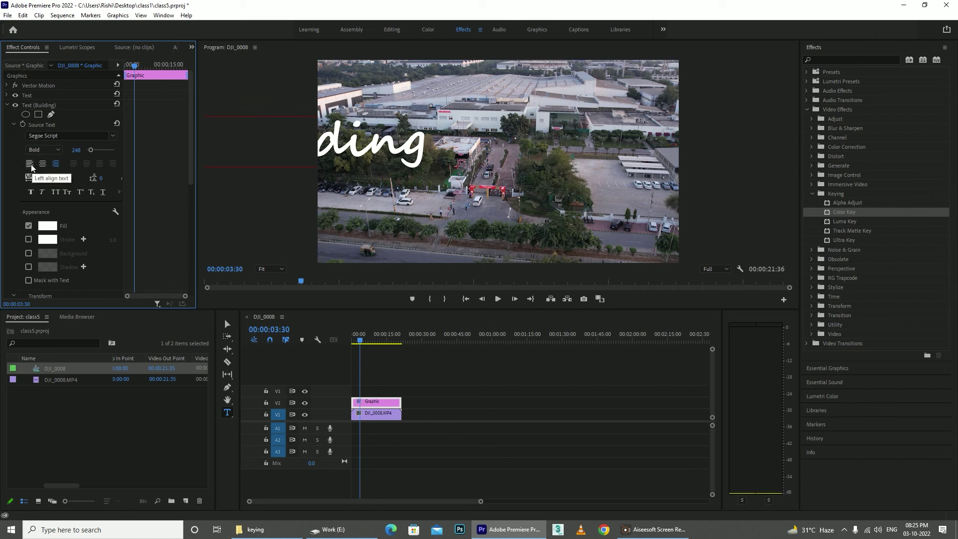
left_click(29, 164)
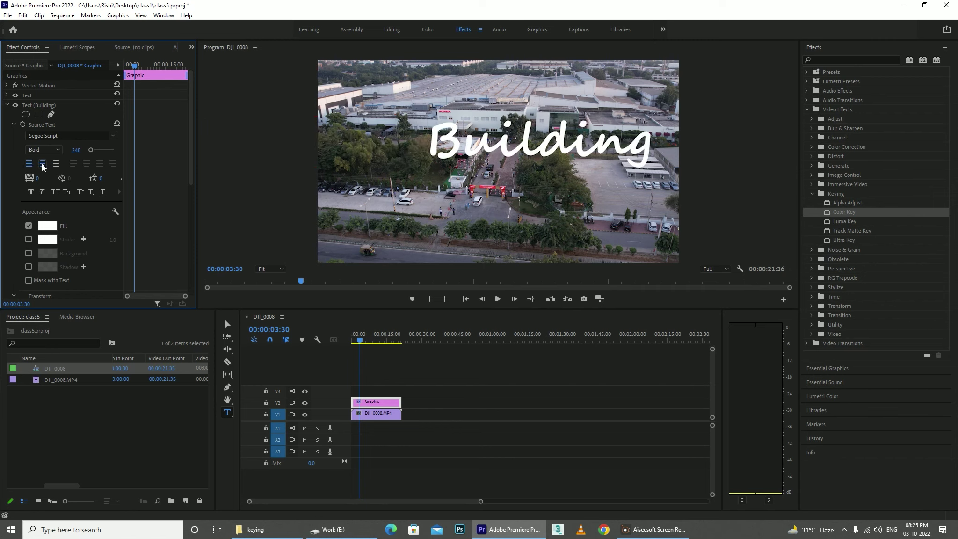
left_click(42, 164)
left_click(54, 163)
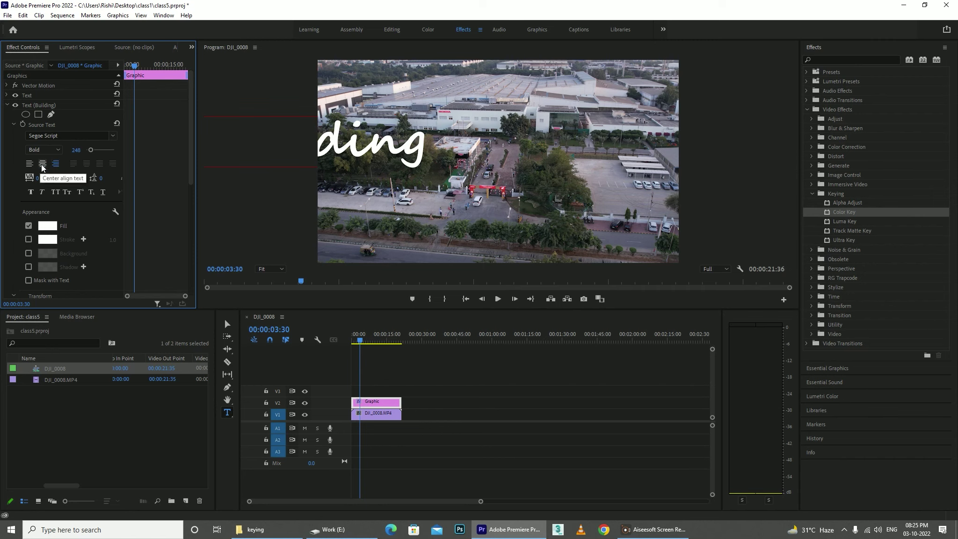
left_click(43, 164)
left_click(29, 165)
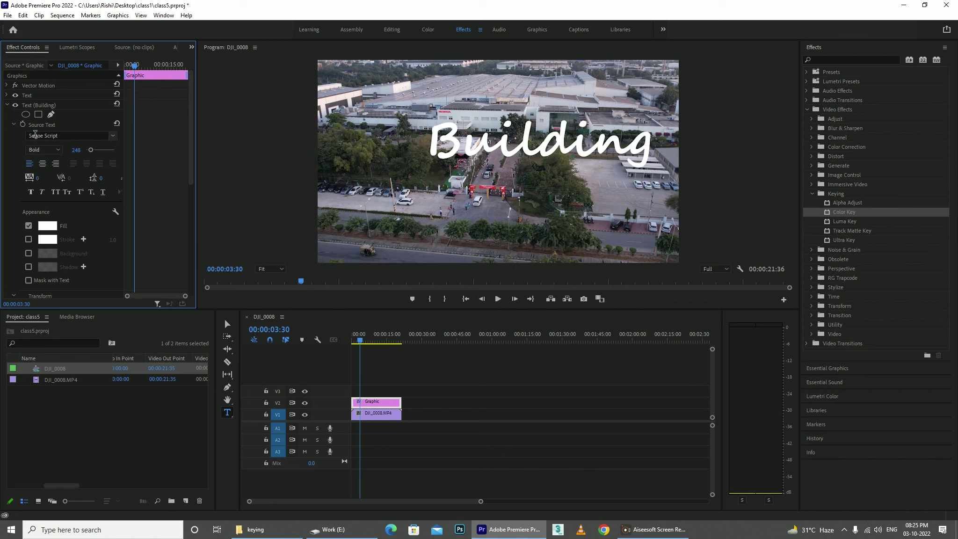
Step: Try a red FF0000 fill colour on the Building title
left_click(45, 232)
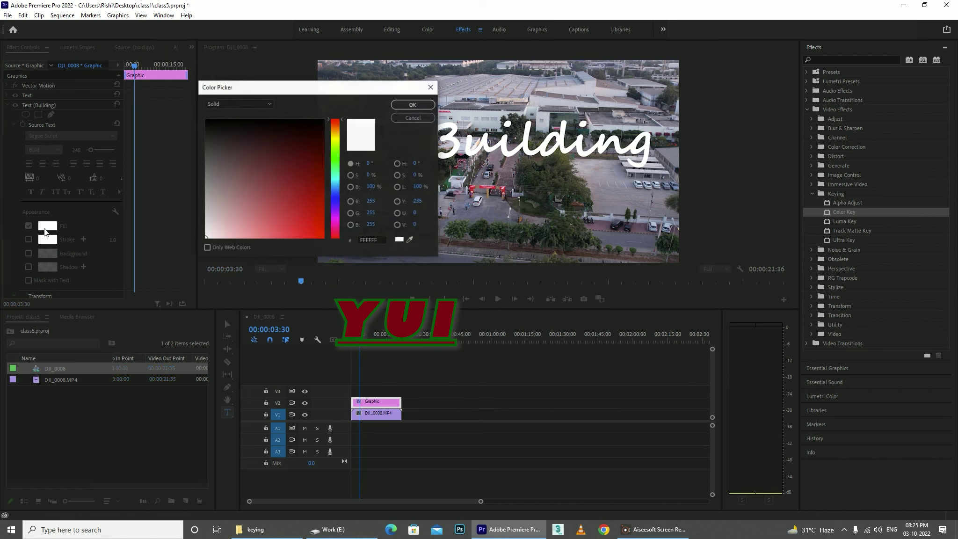
left_click_drag(225, 210, 351, 245)
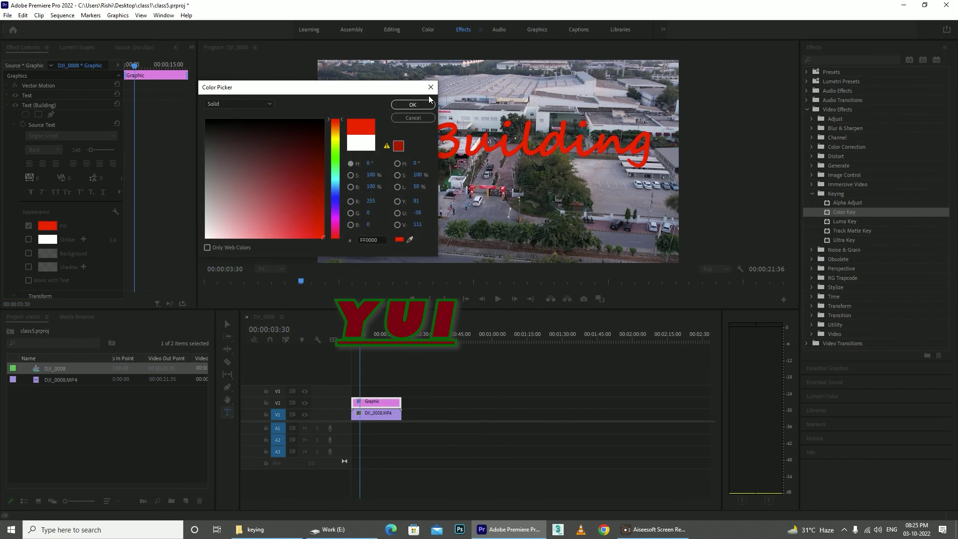
left_click(413, 105)
Step: Try a green fill on the Building title, then set its fill colour to blue 0000D2
left_click(45, 226)
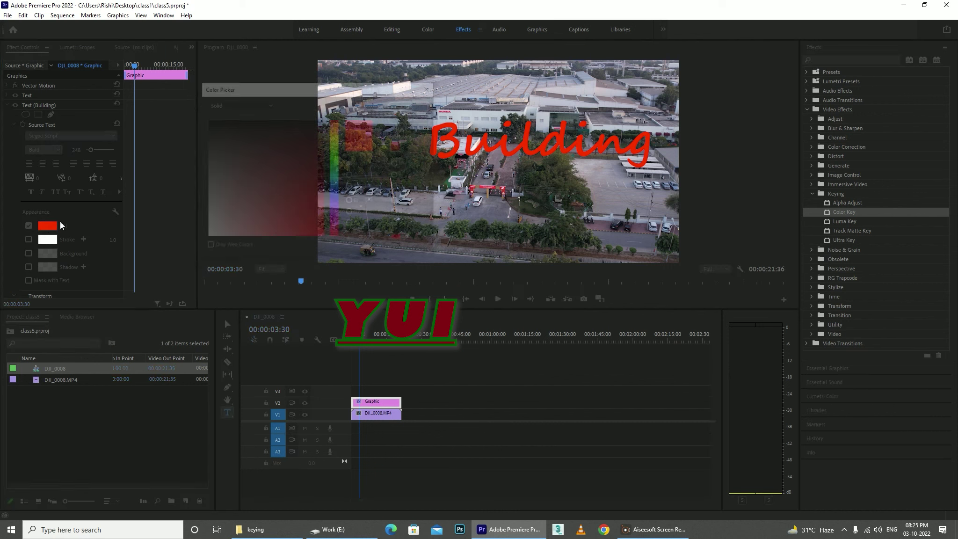
left_click(335, 162)
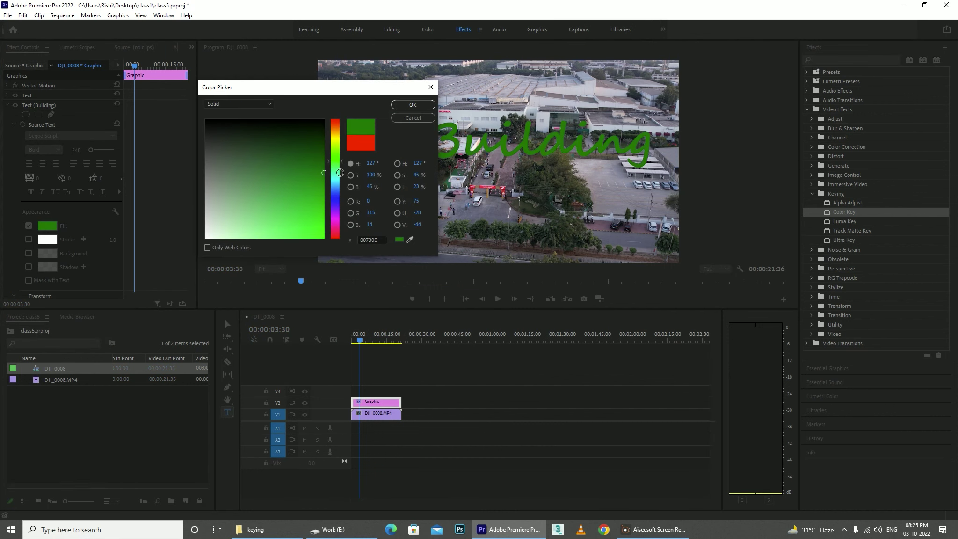
left_click(323, 218)
left_click(336, 199)
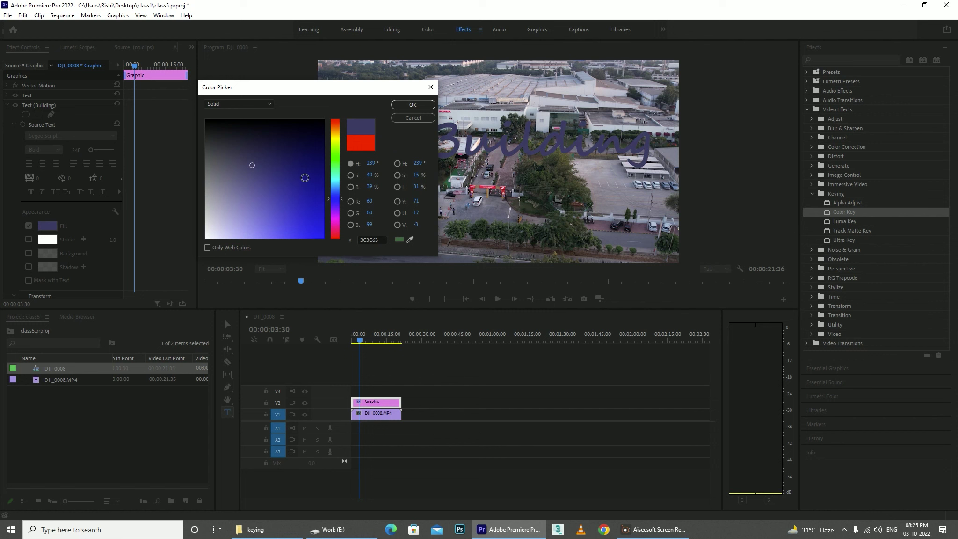
left_click(414, 104)
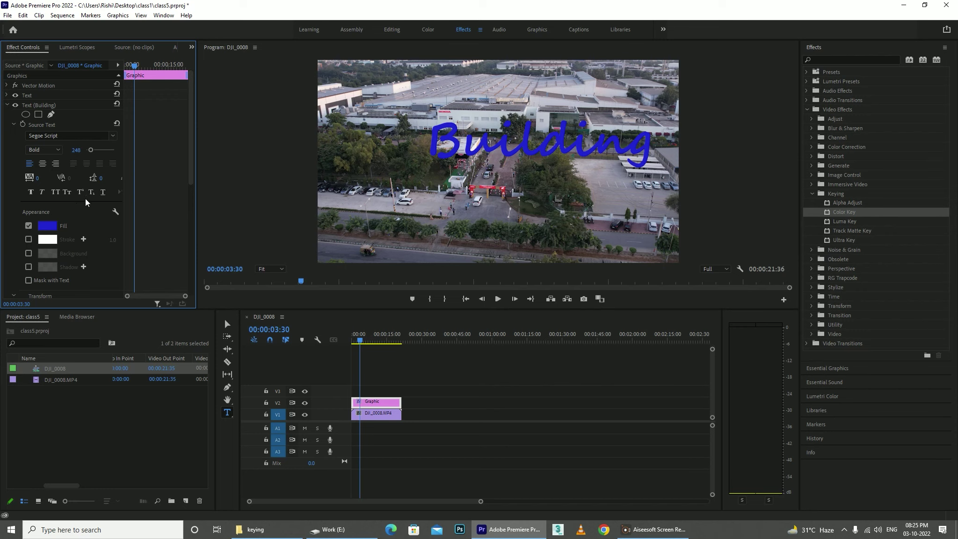
Step: Try the faux text styles on the Building title, keeping italic, small caps, subscript and underline while turning bold off
left_click(31, 191)
left_click(42, 194)
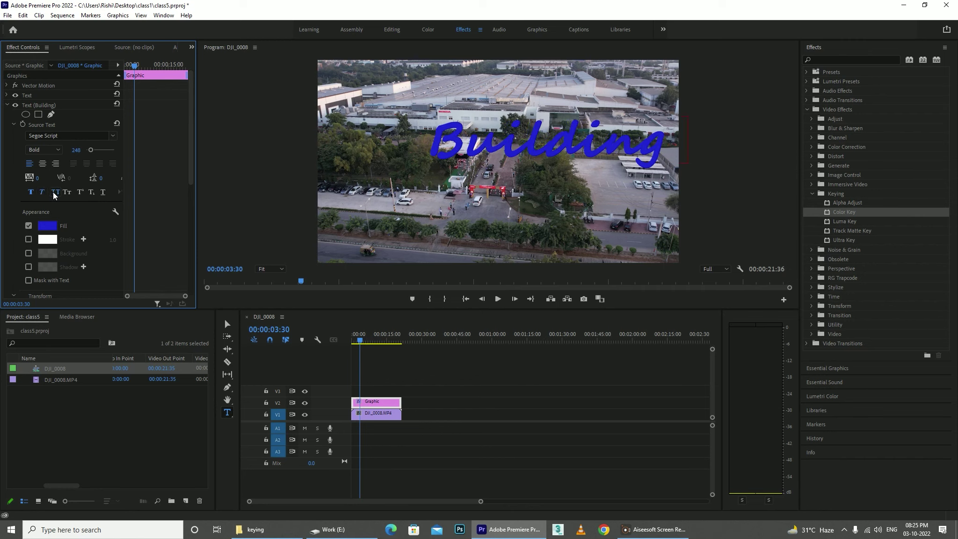
left_click(53, 193)
left_click(67, 193)
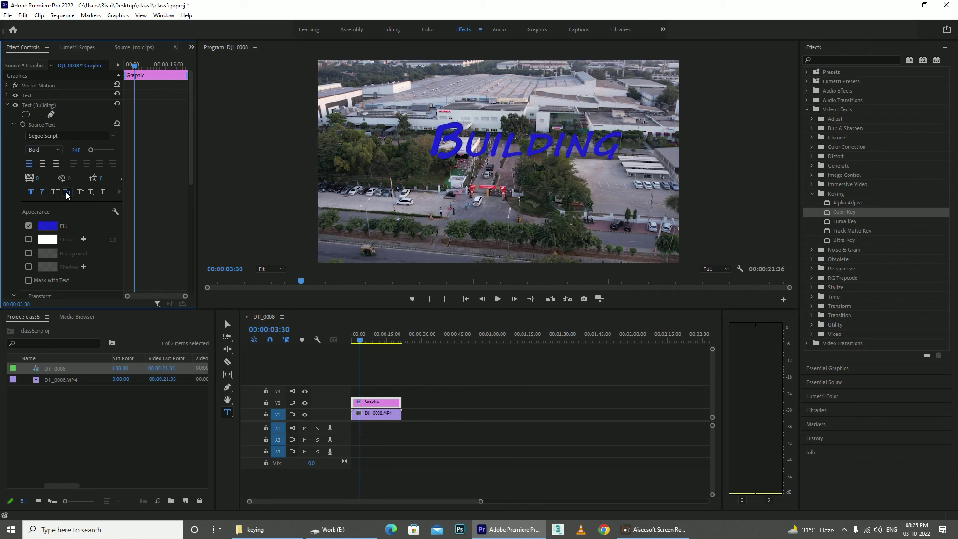
left_click(79, 192)
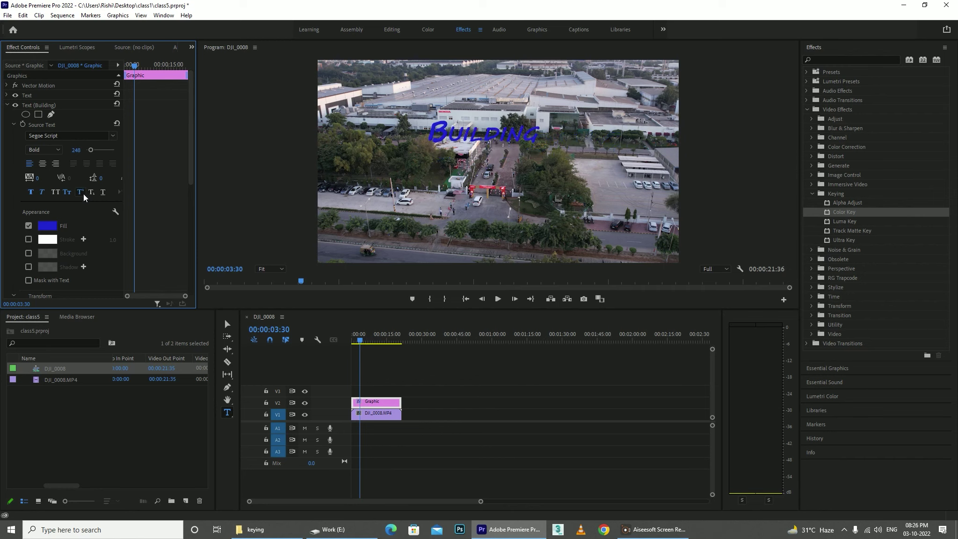
left_click(91, 193)
left_click(103, 193)
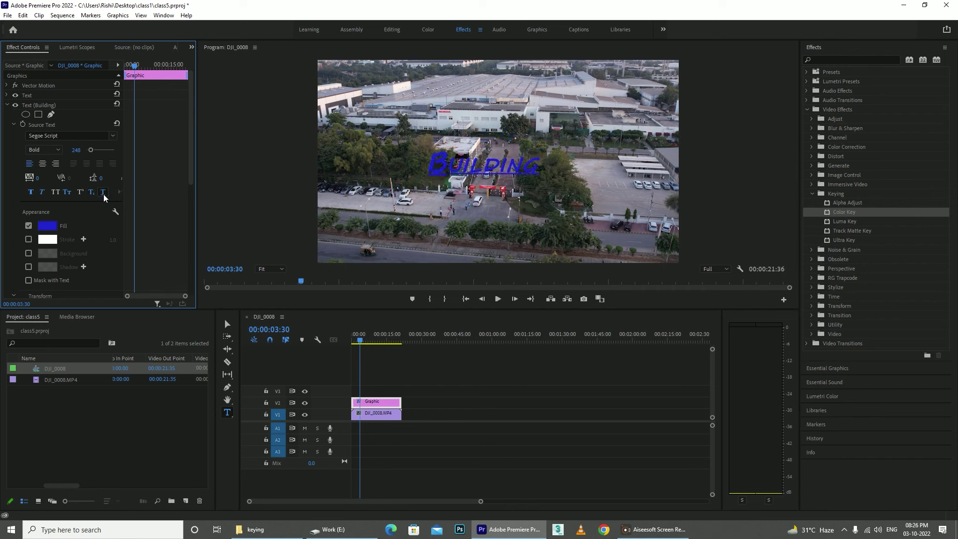
left_click(28, 193)
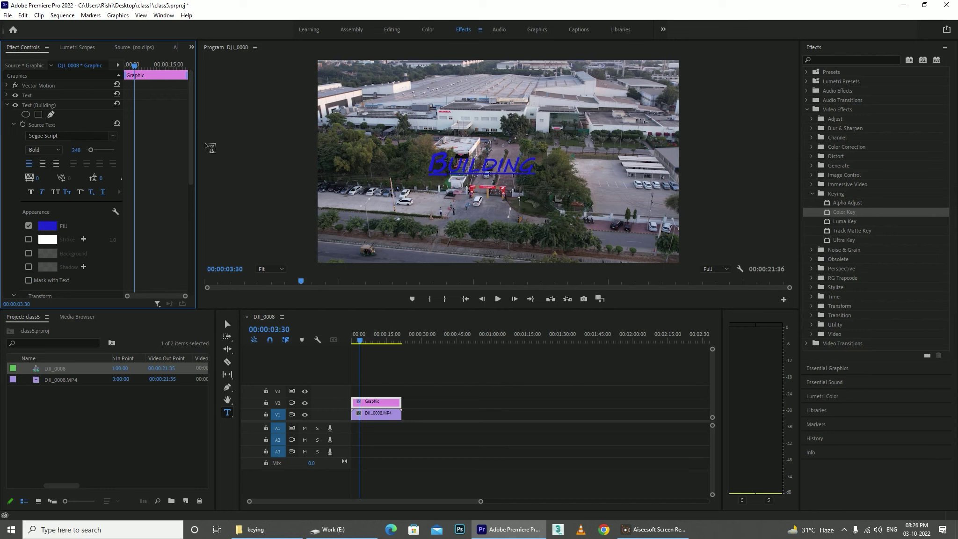
Step: Add a yellow FFEA00 stroke with a width of 11 to the Building title
left_click_drag(191, 135, 187, 167)
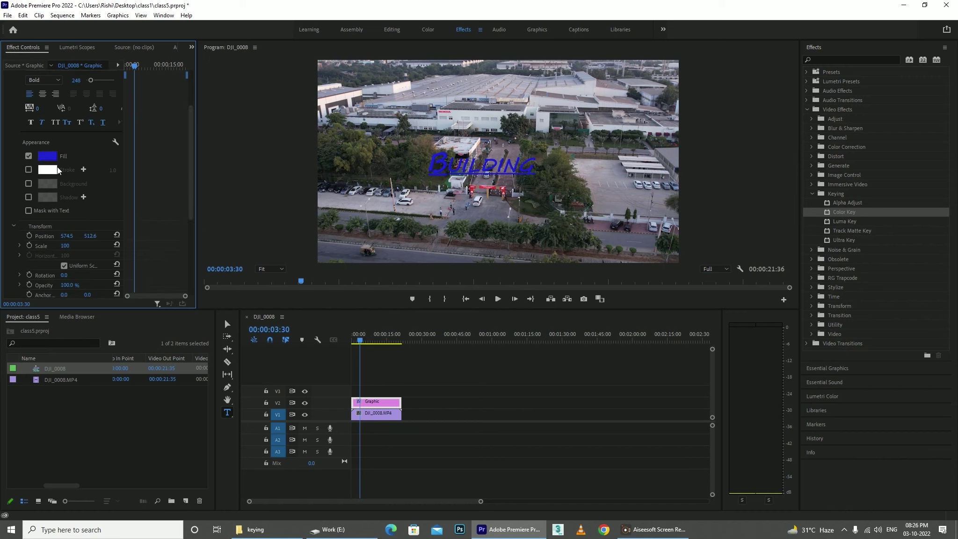
left_click(29, 169)
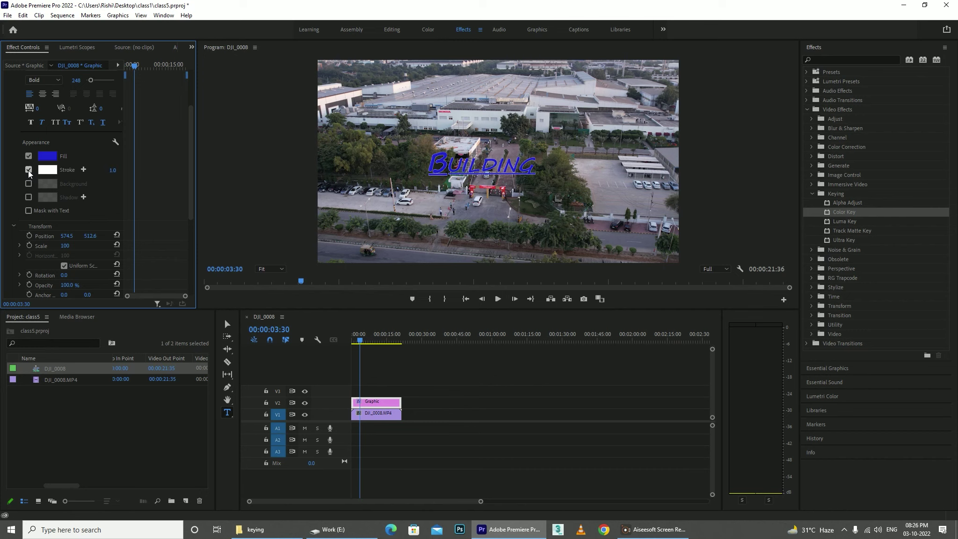
left_click(46, 170)
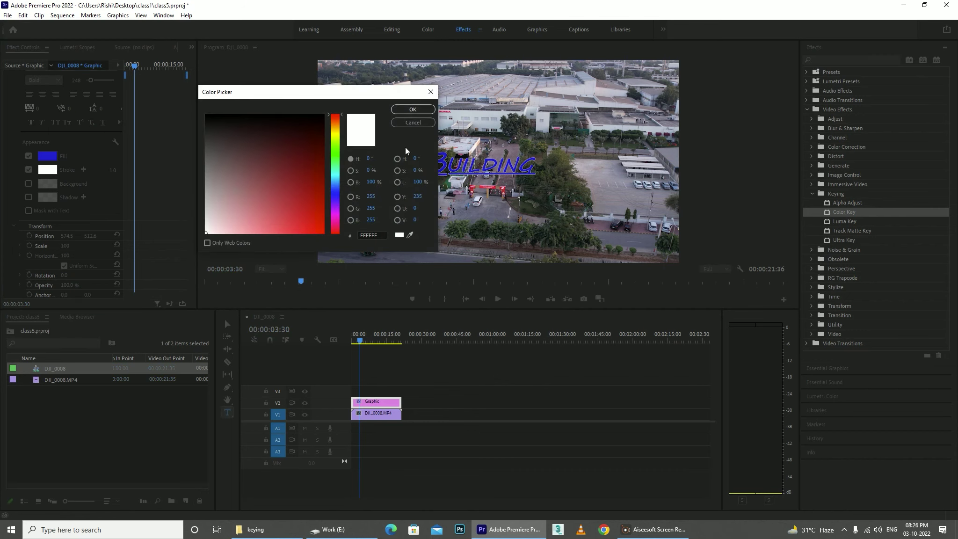
left_click_drag(277, 148, 331, 197)
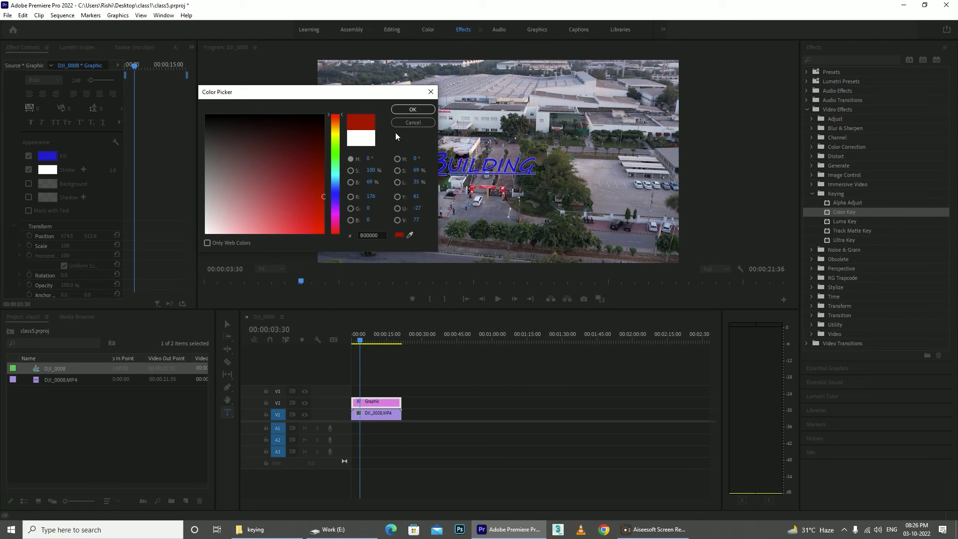
left_click(332, 134)
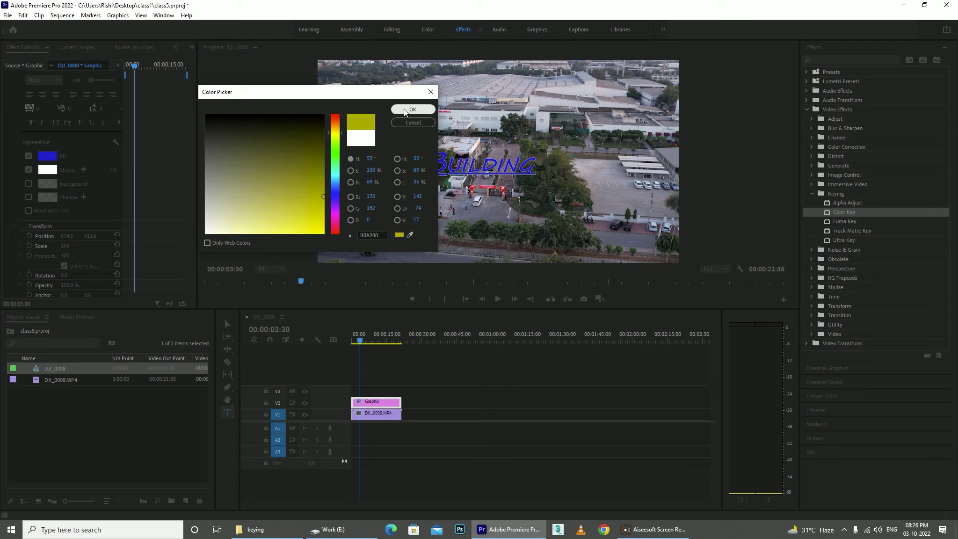
left_click(324, 232)
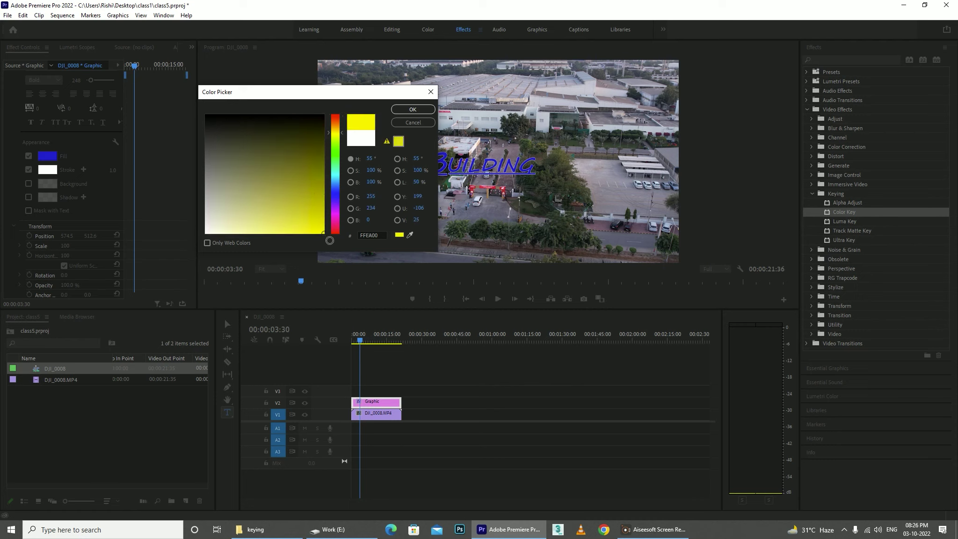
left_click(412, 110)
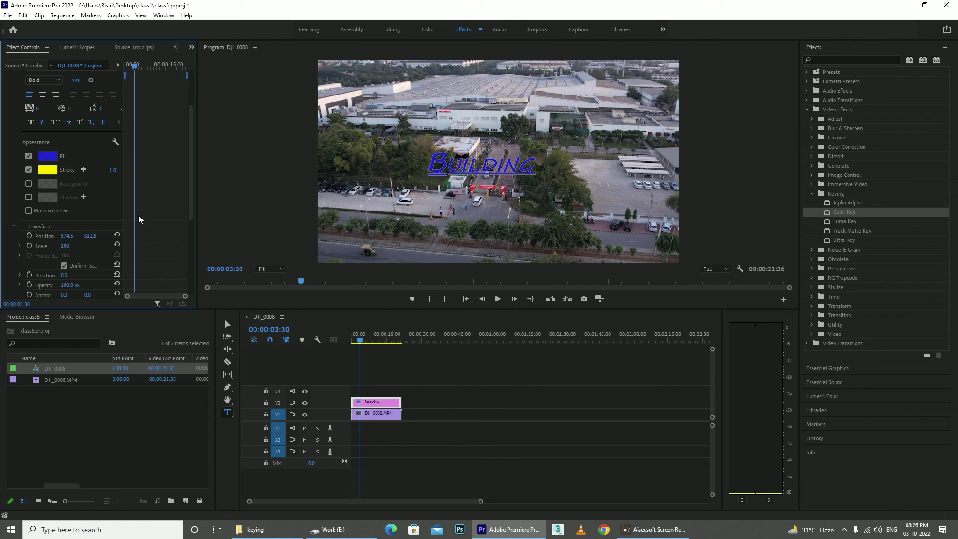
left_click_drag(112, 170, 117, 169)
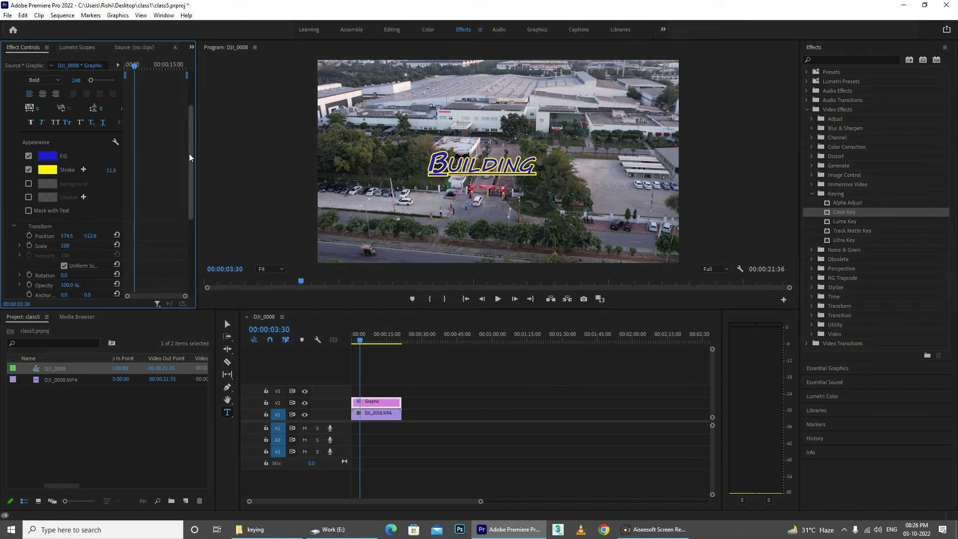
Step: Enable a shadow on the Building title and set its opacity to 100%
left_click_drag(189, 155, 189, 178)
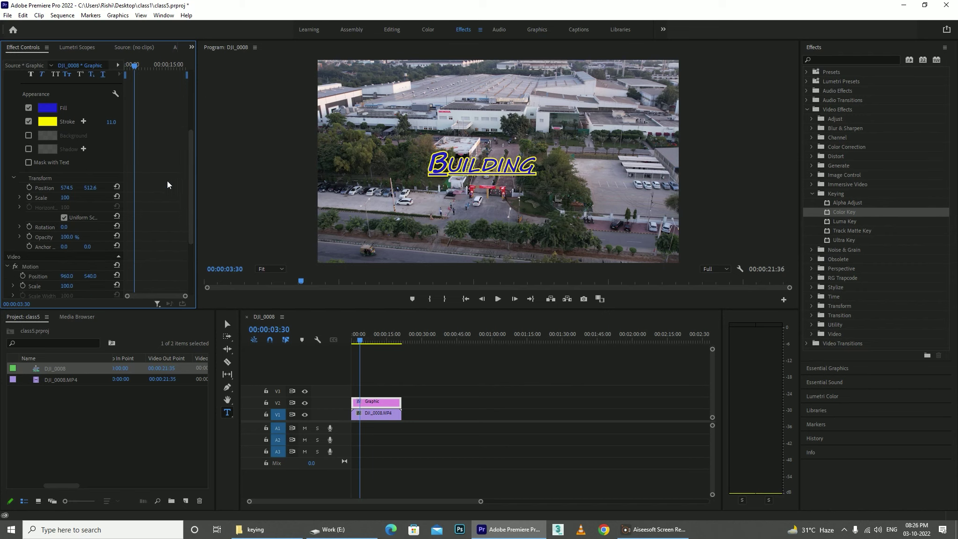
left_click(29, 149)
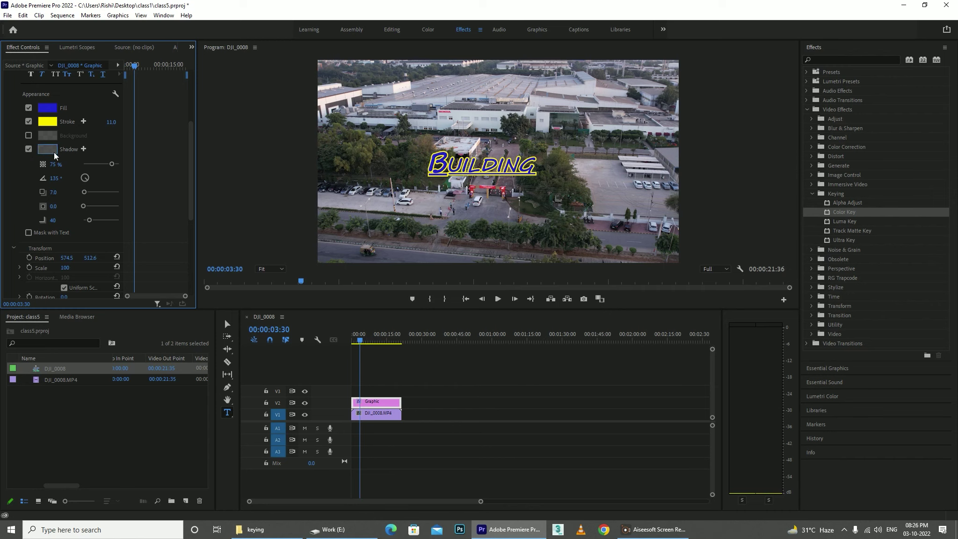
mouse_move(111, 165)
left_mouse_down()
mouse_move(99, 163)
mouse_move(119, 163)
left_mouse_up()
Step: Move the Building title slightly to the right in the frame and set its tracking to 146 and leading to -400
scroll(193, 173, "down", 1)
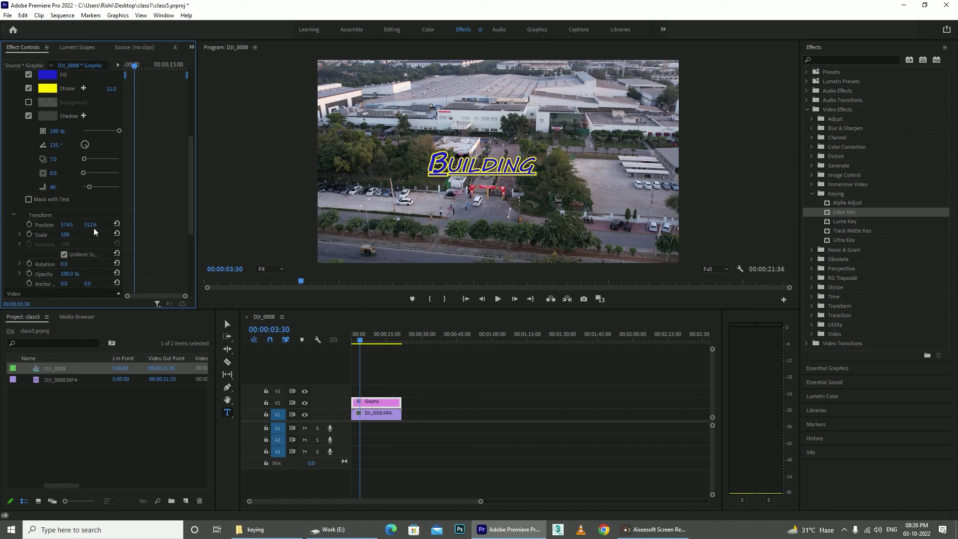
left_click_drag(91, 226, 60, 239)
mouse_move(188, 180)
left_mouse_down()
mouse_move(197, 253)
mouse_move(201, 112)
left_mouse_up()
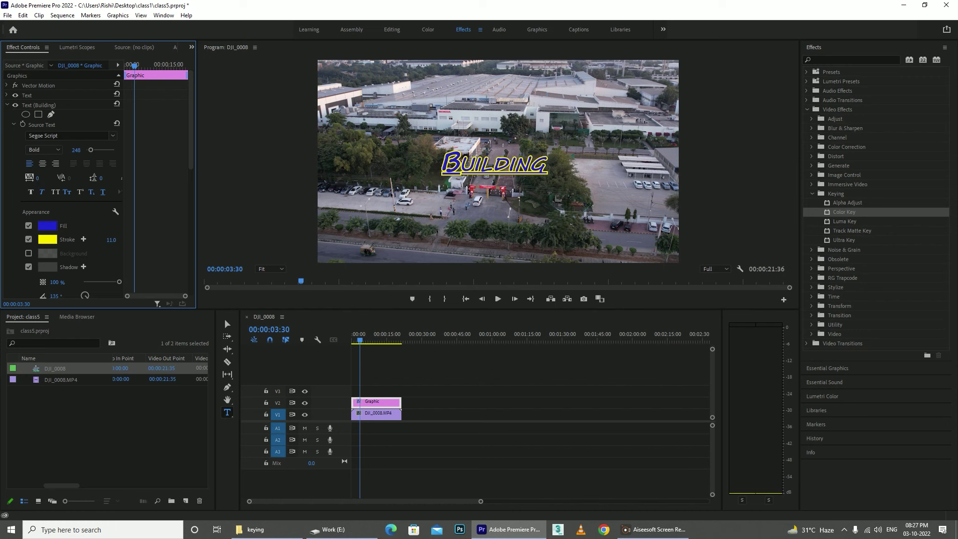
left_click_drag(39, 177, 2, 177)
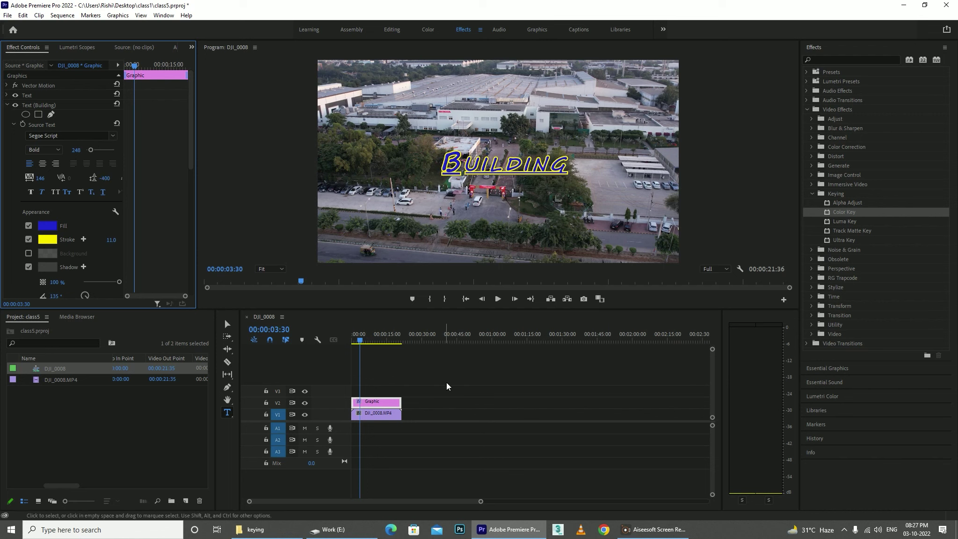
Step: Enlarge the V2 track and add opacity keyframes to the title clip so it fades in at the start and out at the end
mouse_move(361, 344)
left_mouse_down()
mouse_move(401, 343)
mouse_move(359, 343)
mouse_move(373, 341)
left_mouse_up()
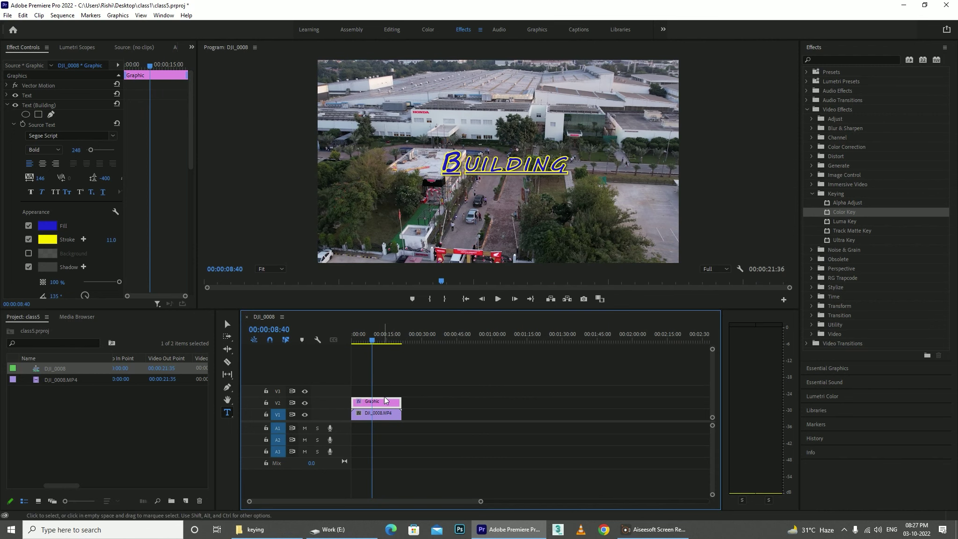
mouse_move(373, 341)
left_mouse_down()
mouse_move(347, 345)
mouse_move(396, 345)
mouse_move(379, 346)
left_mouse_up()
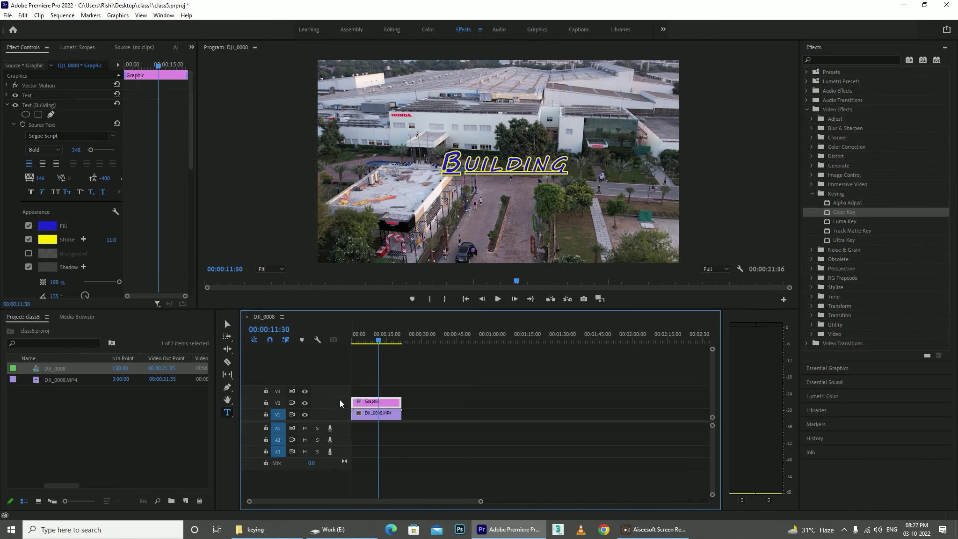
left_click_drag(343, 386, 343, 384)
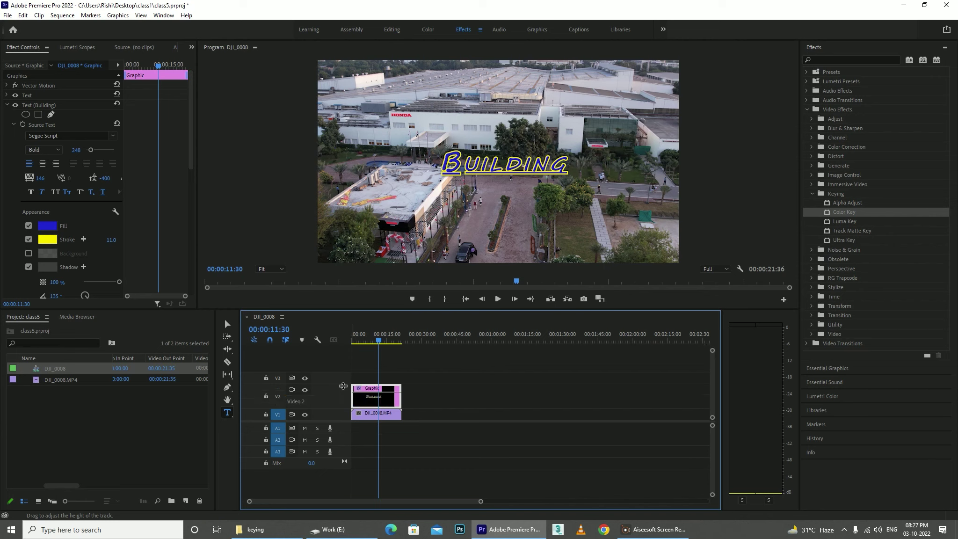
key("p")
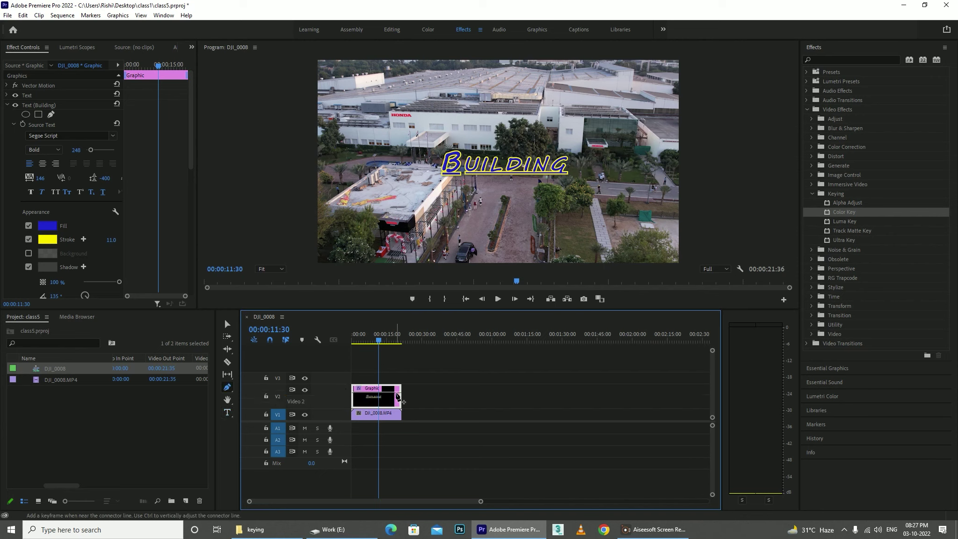
left_click(391, 392)
left_click_drag(401, 393, 354, 409)
left_click(363, 392)
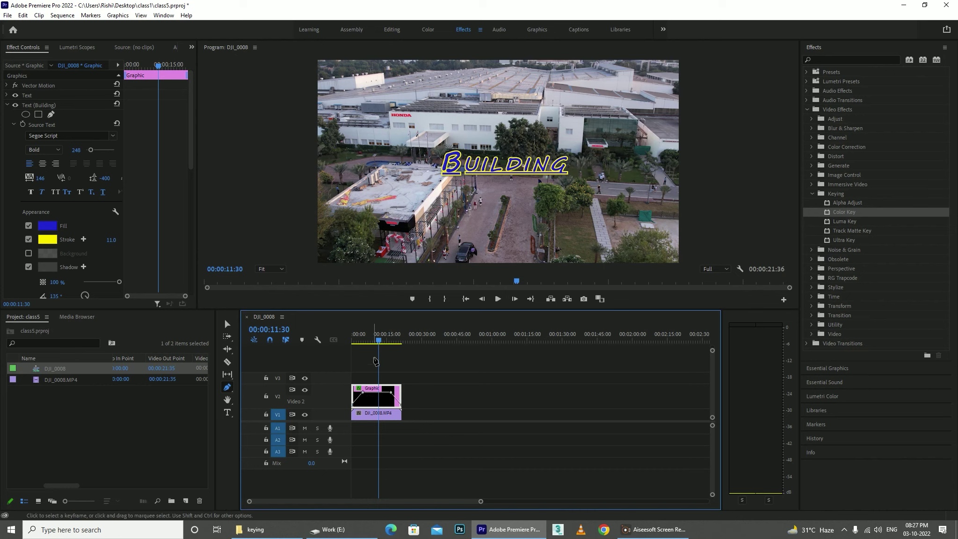
left_click_drag(376, 340, 396, 349)
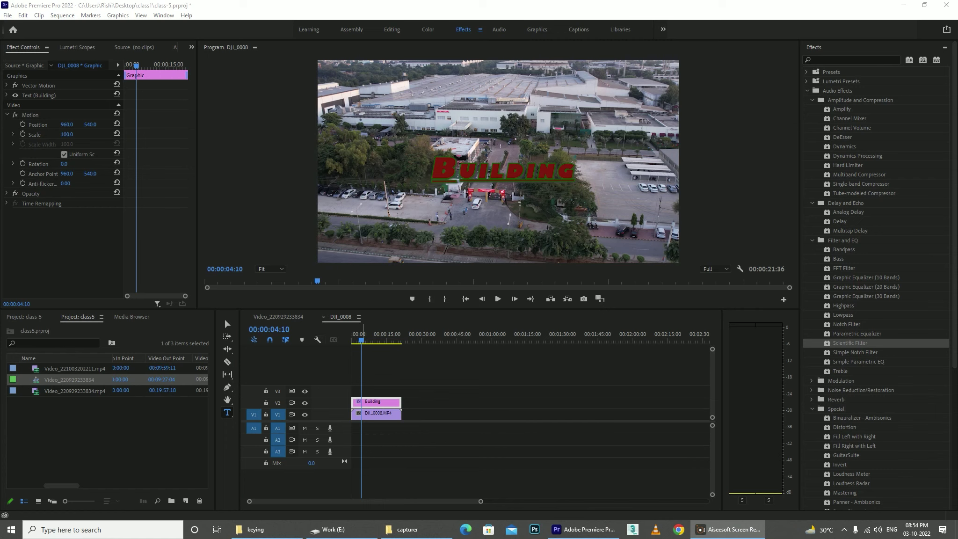
Step: Open the Building graphic at 00:00:02:40 and select its text layer to examine the text and appearance properties
double_click(374, 403)
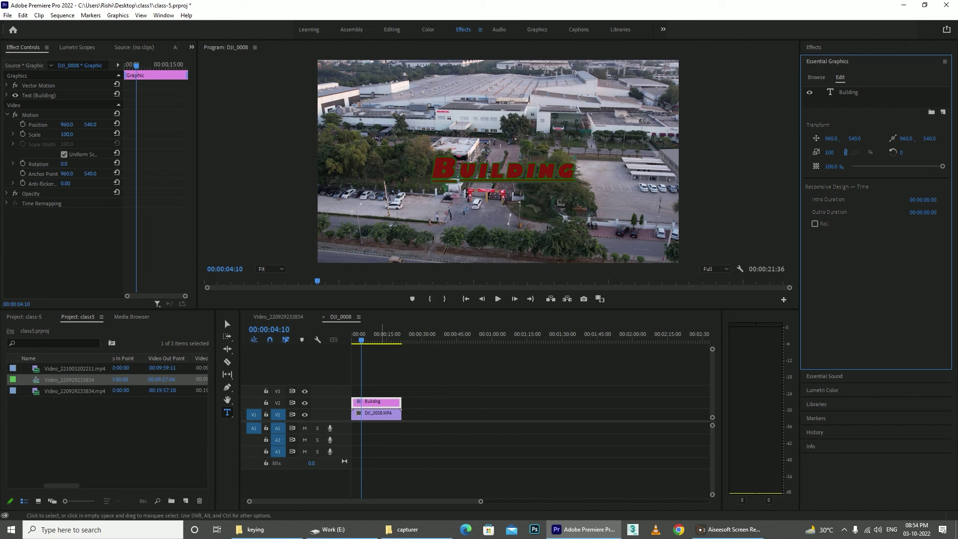
left_click(356, 335)
left_click_drag(356, 335, 358, 335)
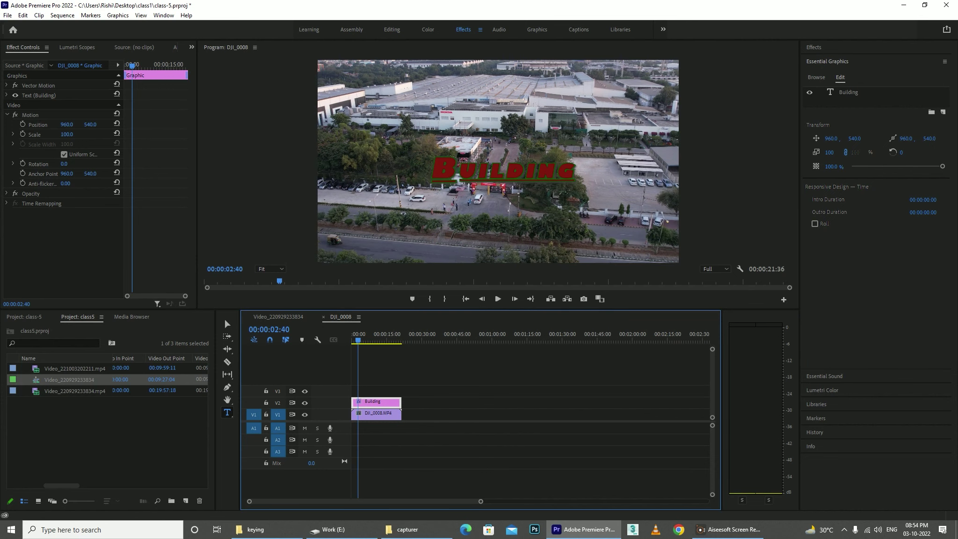
left_click(849, 92)
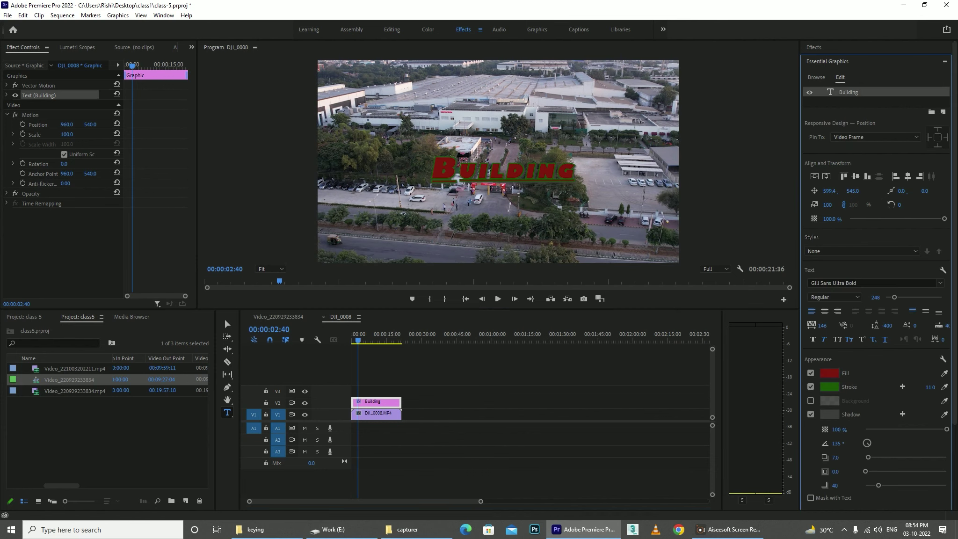
key("ctrl+a")
double_click(503, 168)
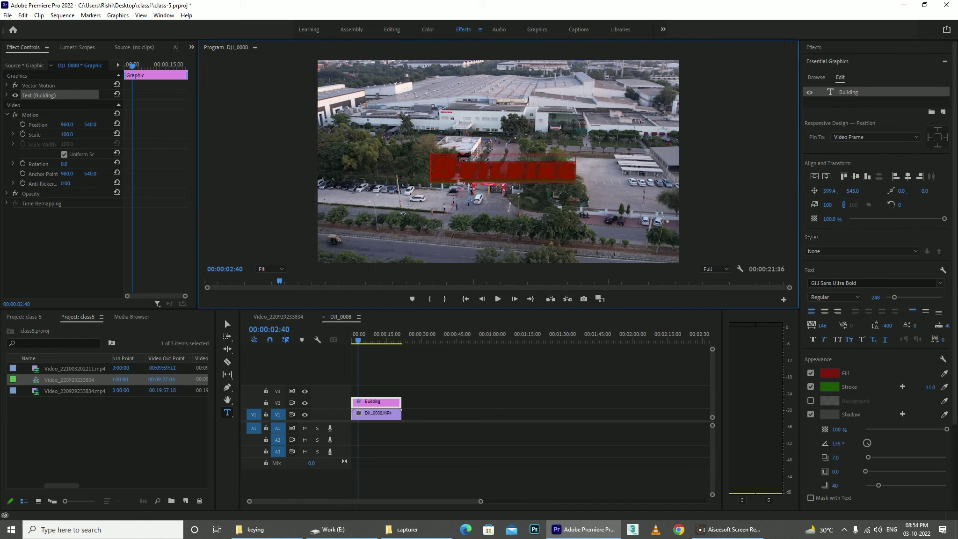
left_click(463, 374)
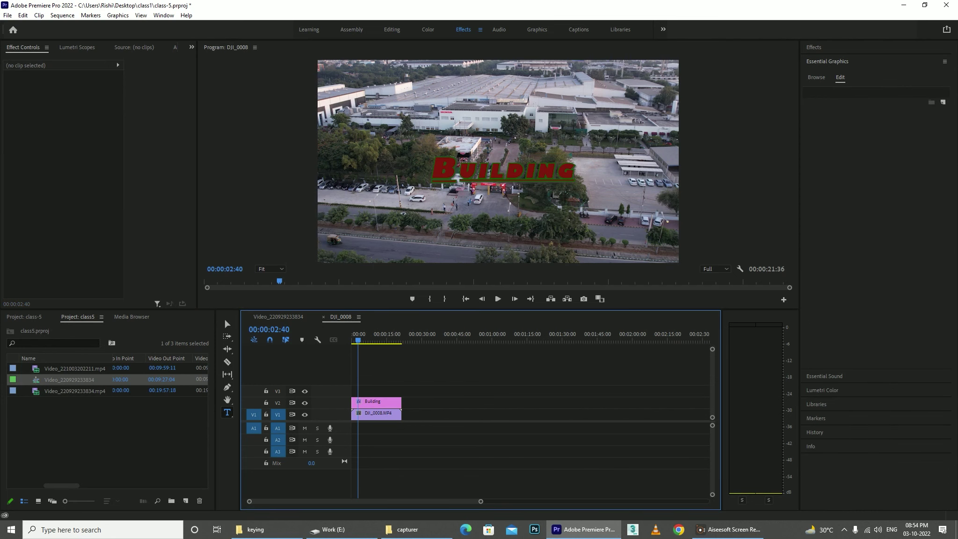
Step: Select the Building title clip, move it up in the frame and scale it to 119%
left_click(816, 77)
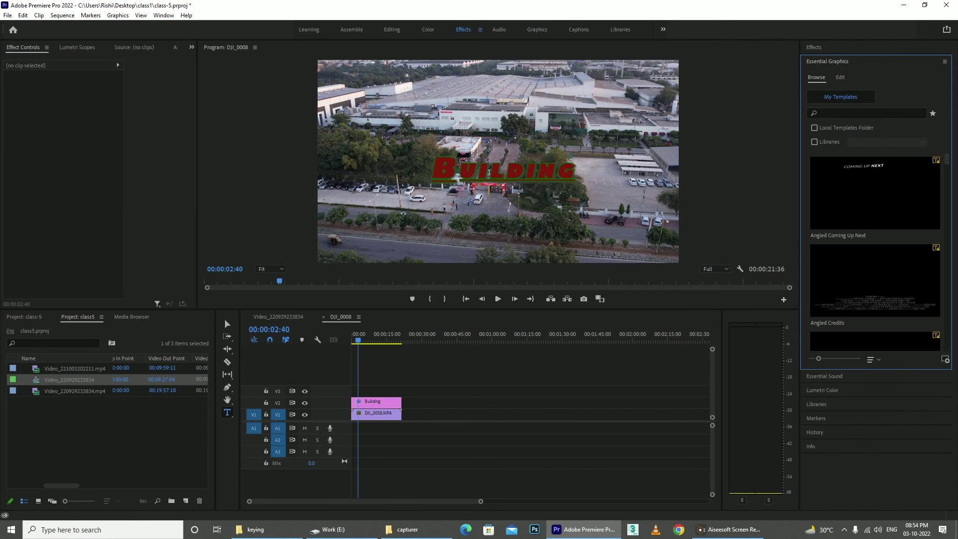
left_click(840, 77)
left_click(367, 402)
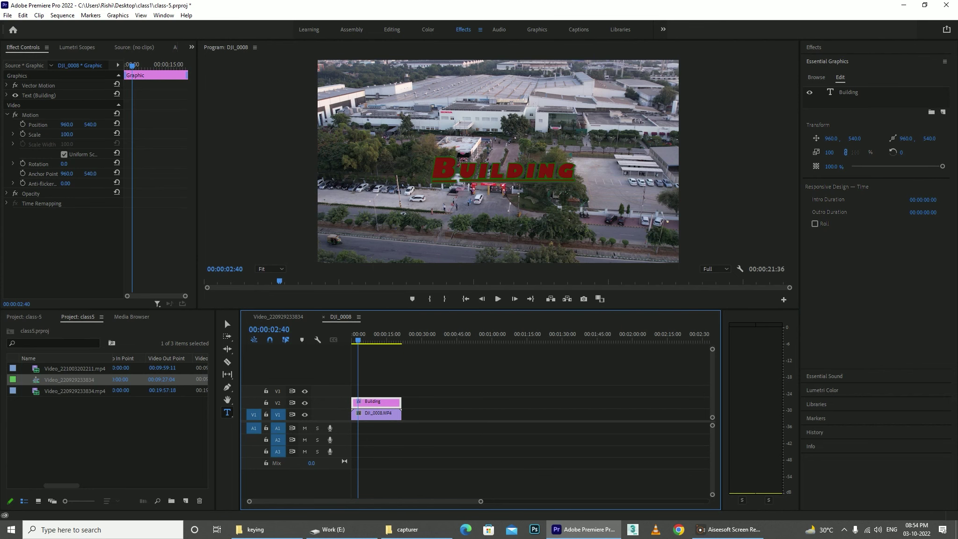
left_click_drag(854, 139, 814, 139)
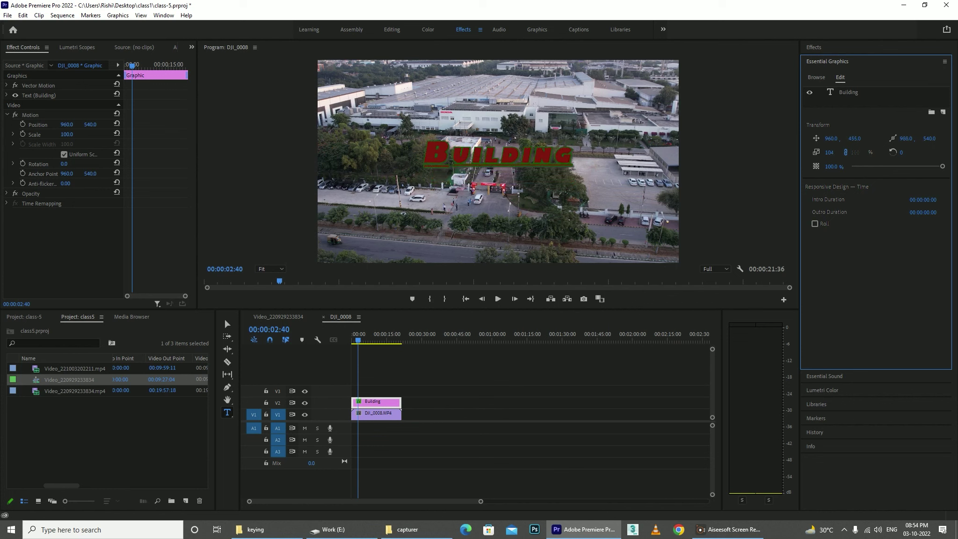
left_click_drag(831, 152, 838, 152)
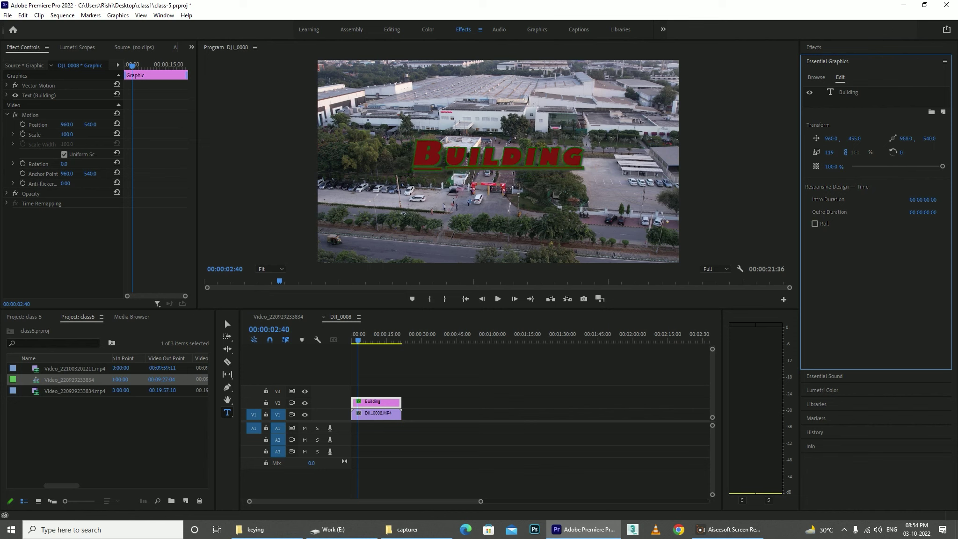
mouse_move(942, 167)
left_mouse_down()
mouse_move(890, 166)
mouse_move(943, 166)
left_mouse_up()
Step: Try the Roll option on the Building title, play back the rolling motion and turn the option off
left_click(815, 223)
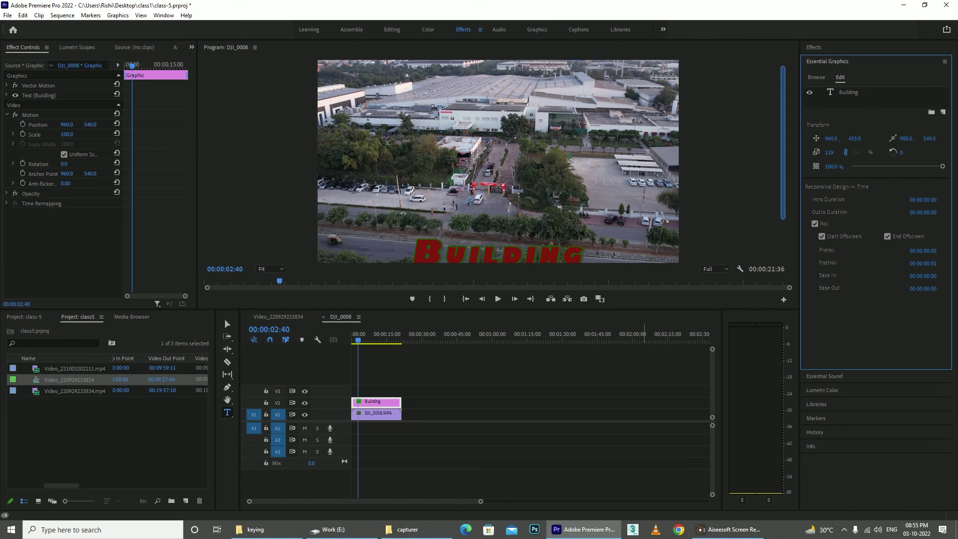
left_click(498, 299)
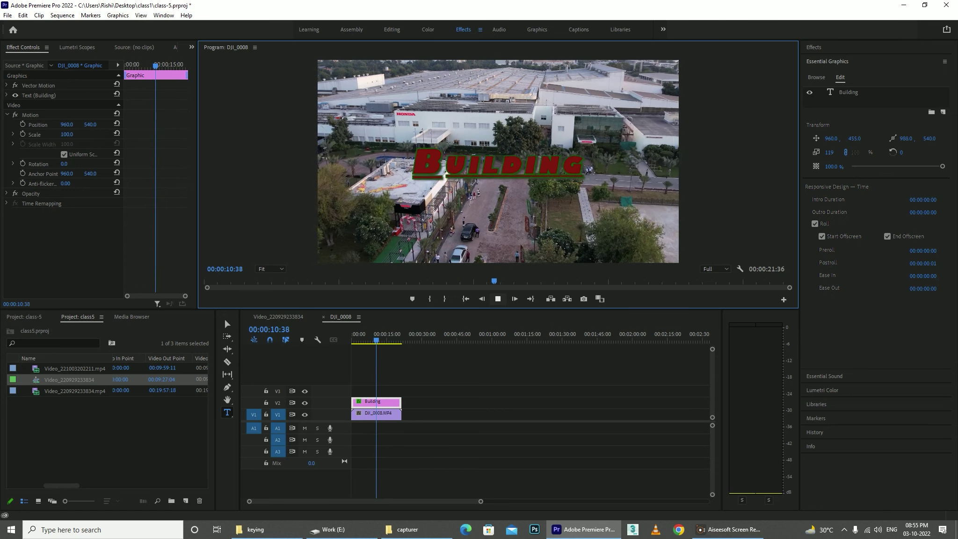
key("space")
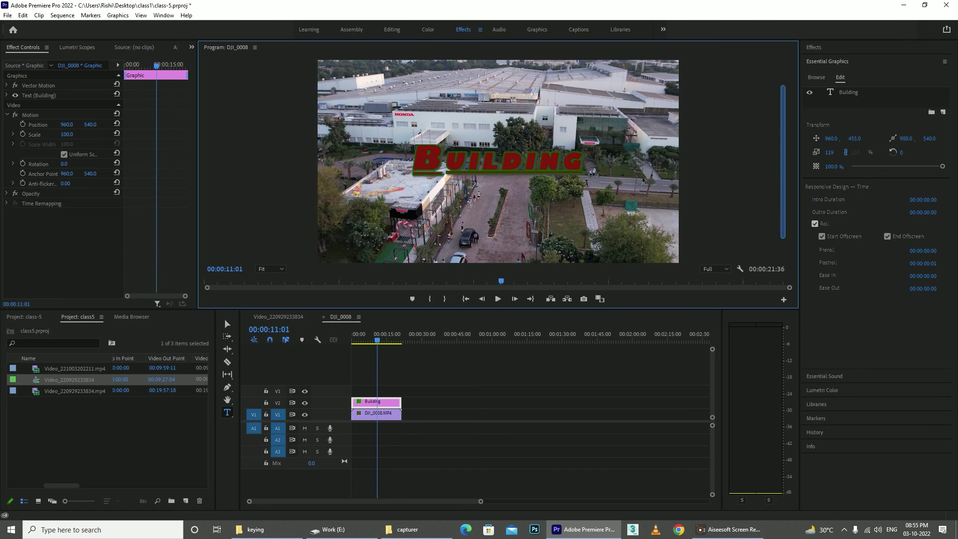
left_click(815, 223)
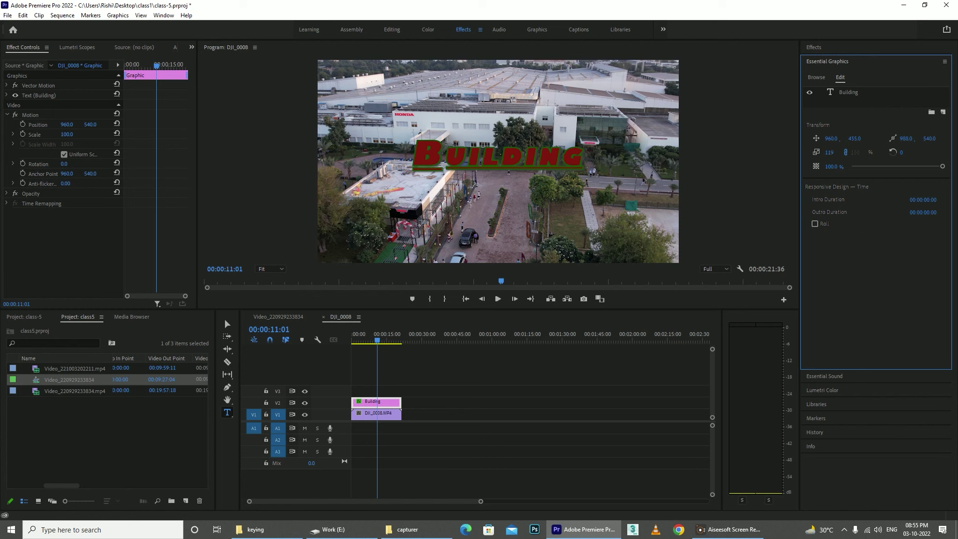
Step: Select the Building text layer, center it in the frame and try its top, vertical center and bottom alignments
left_click(849, 93)
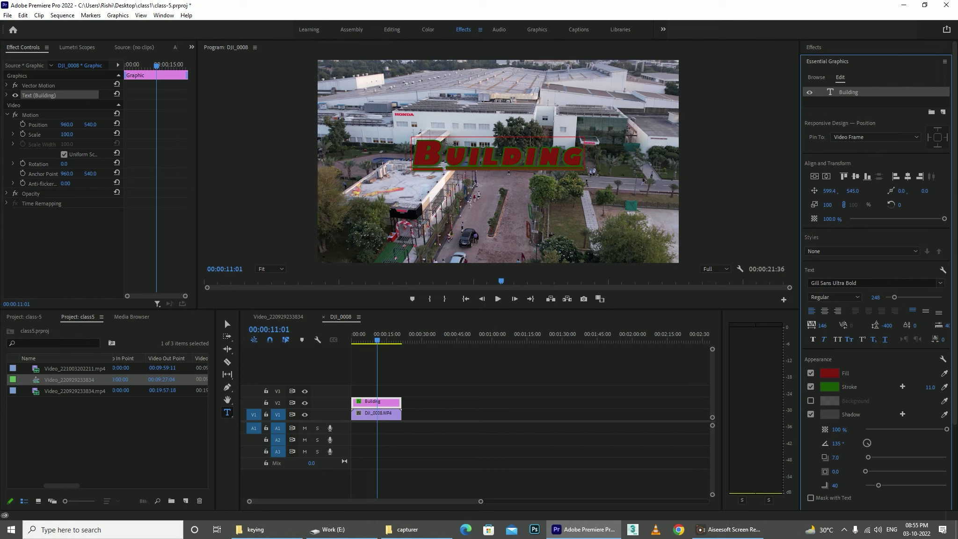
left_click(814, 176)
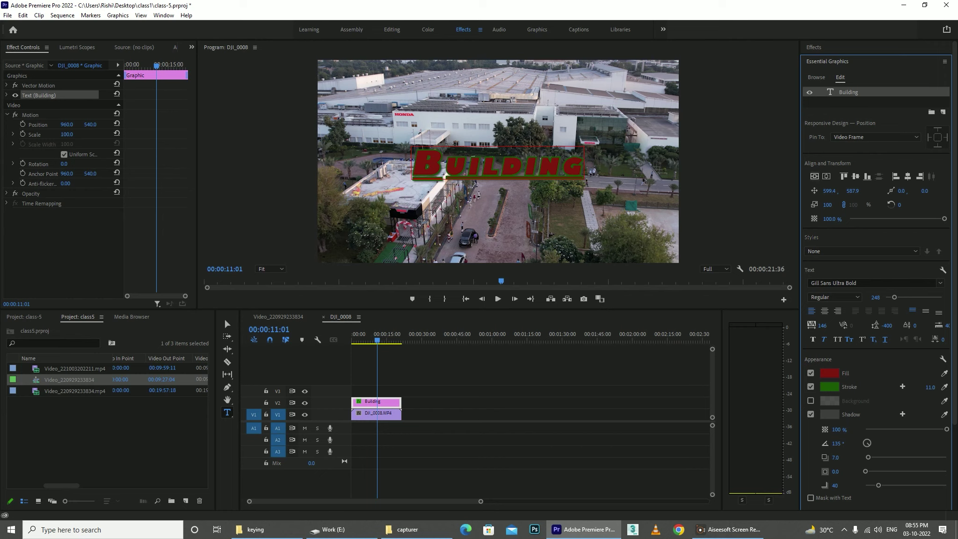
left_click(827, 177)
left_click(843, 176)
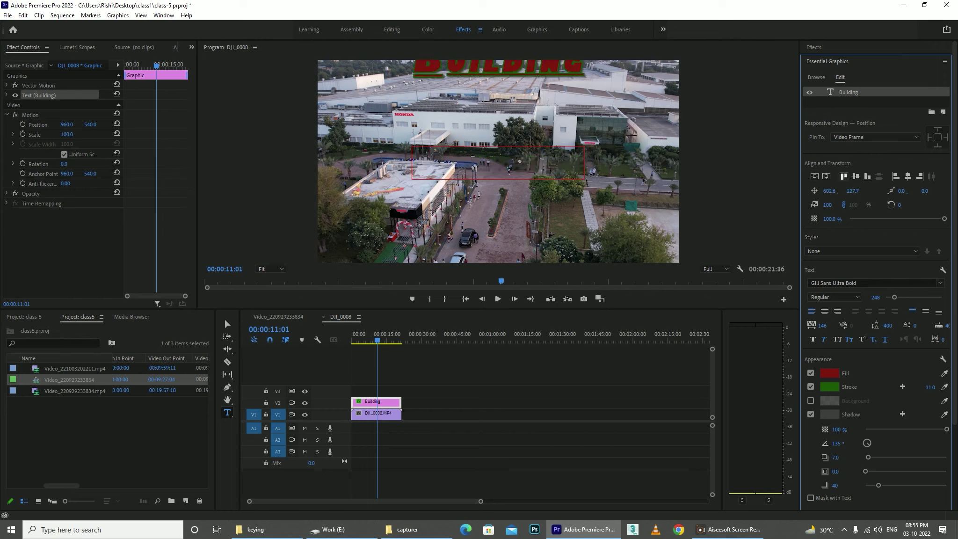
left_click(856, 176)
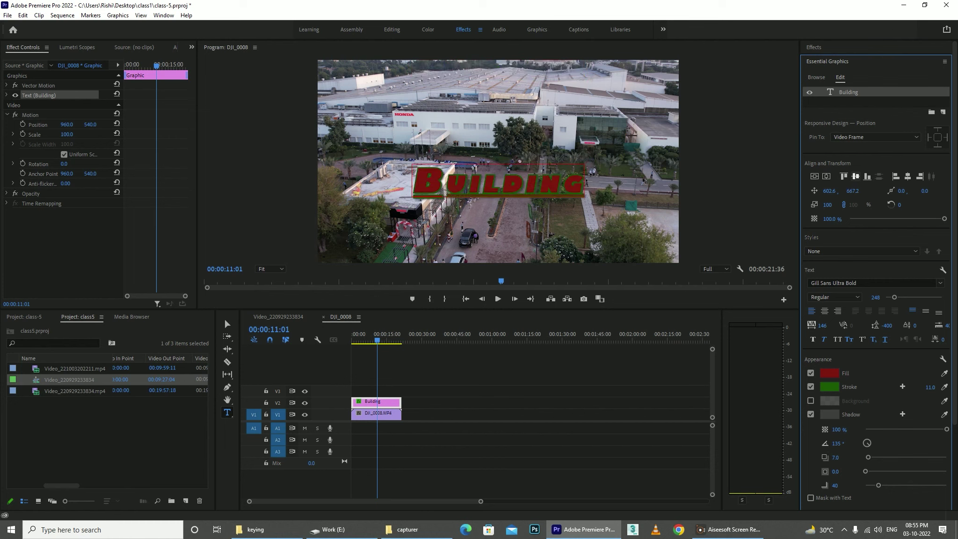
left_click(867, 177)
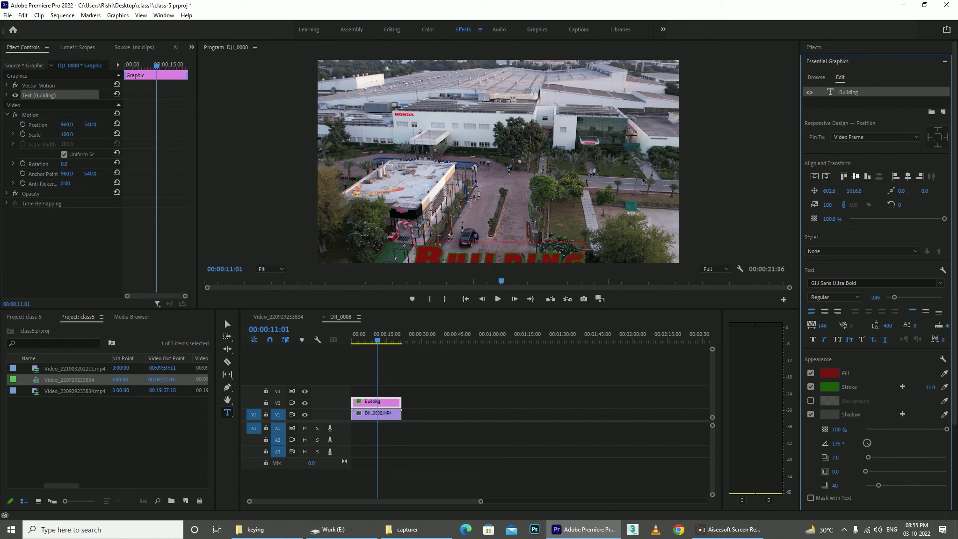
Step: Try the left, horizontal center and right alignments on the Building text, centering it vertically in the frame
left_click(896, 177)
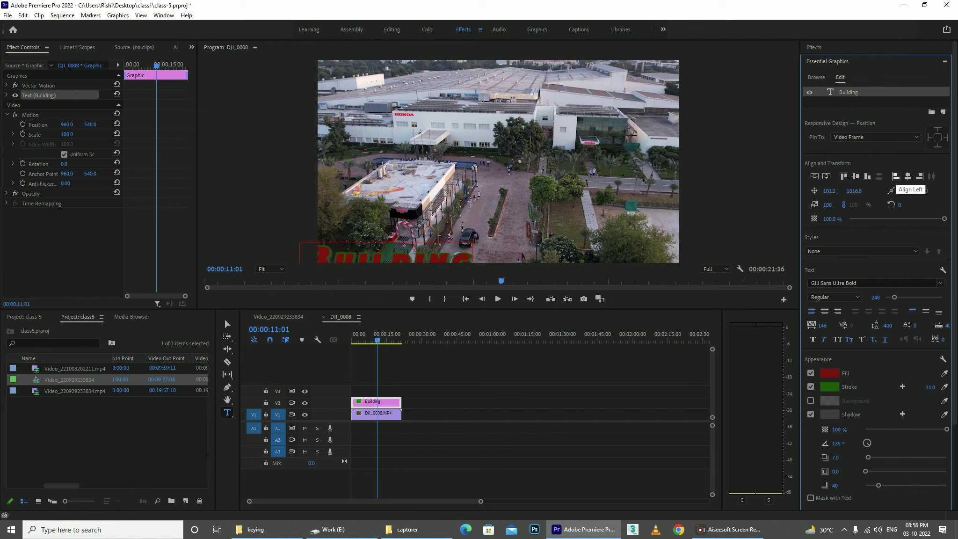
left_click(826, 176)
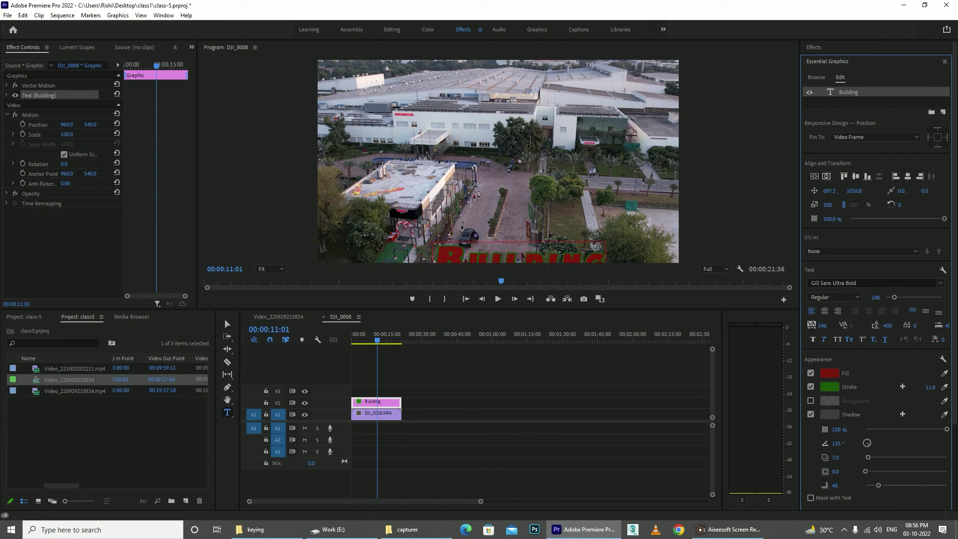
left_click(815, 176)
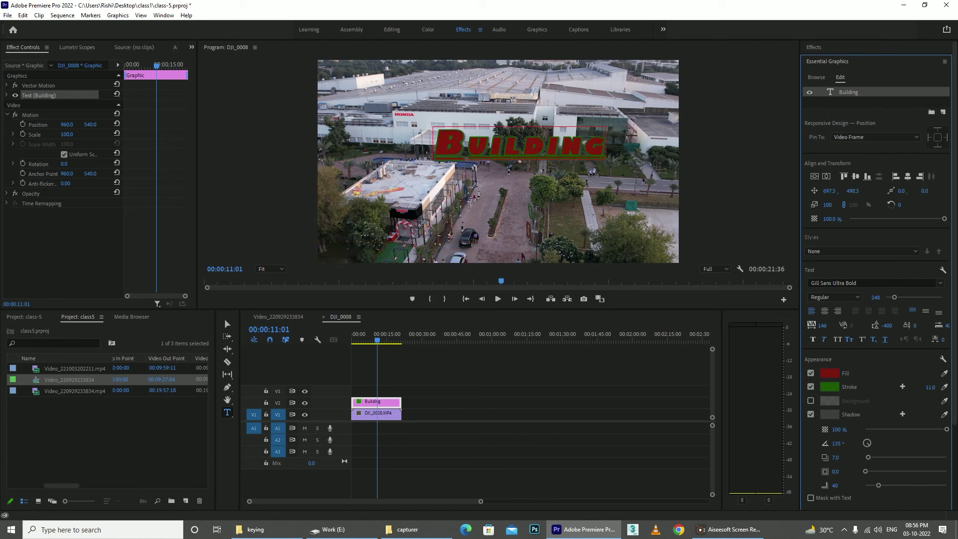
left_click(907, 176)
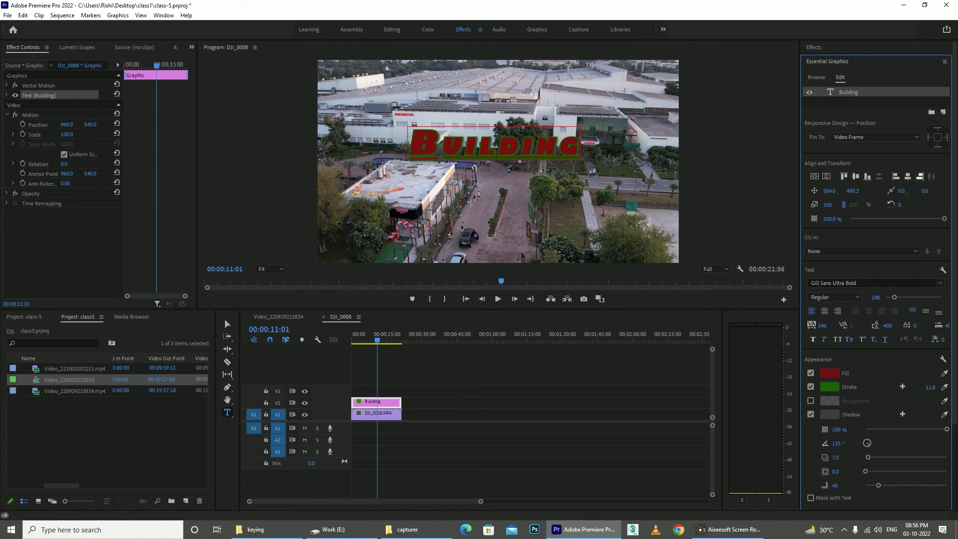
left_click(920, 176)
left_click(815, 177)
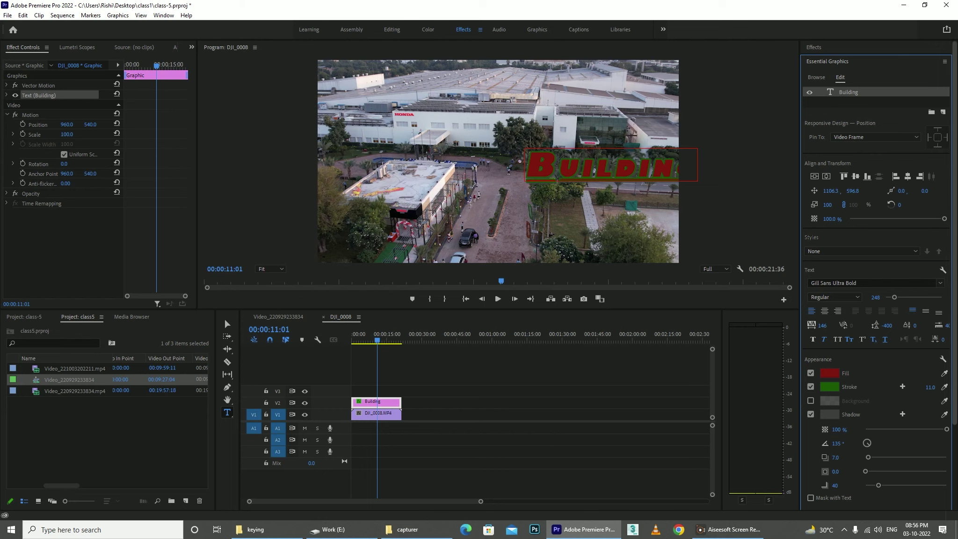
scroll(875, 271, "down", 3)
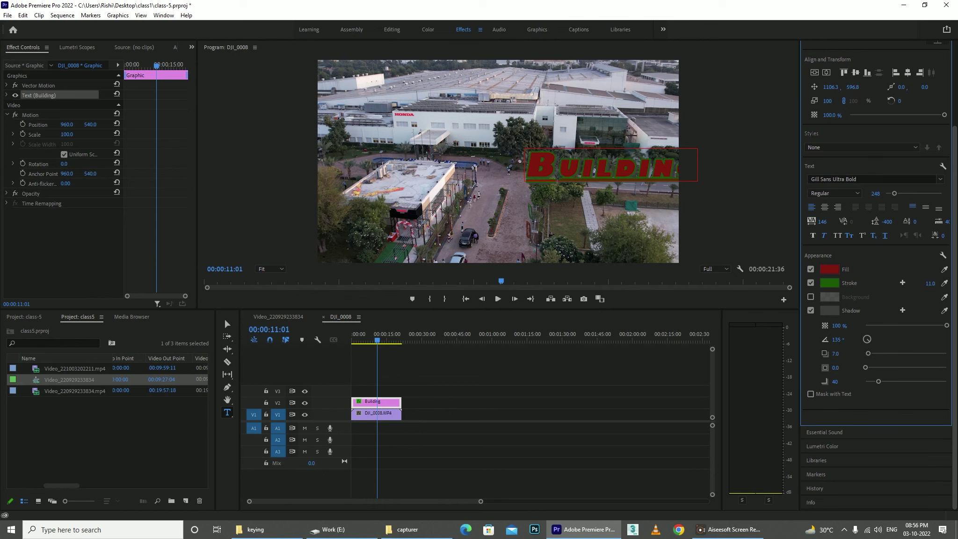
scroll(875, 277, "up", 5)
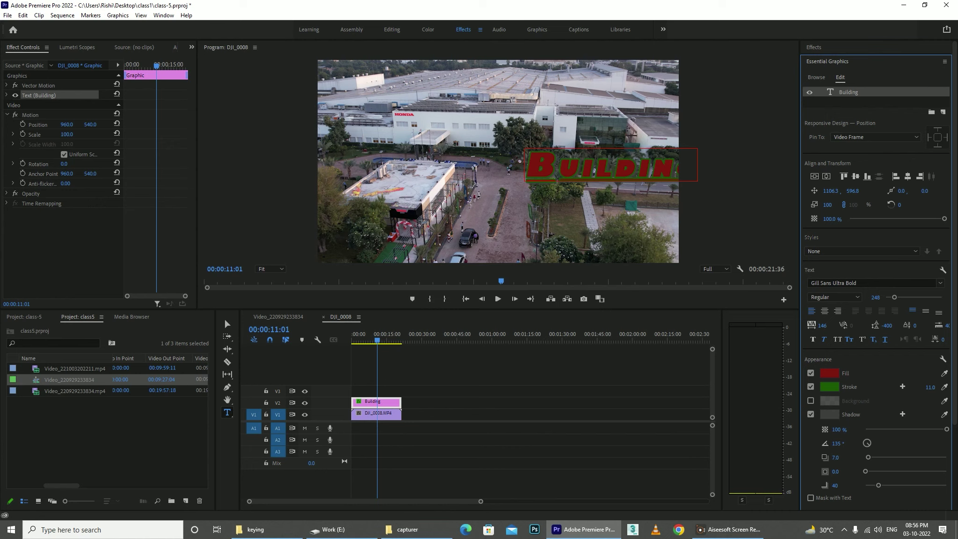
Step: Delete the Building title clip from track V2
left_click(389, 334)
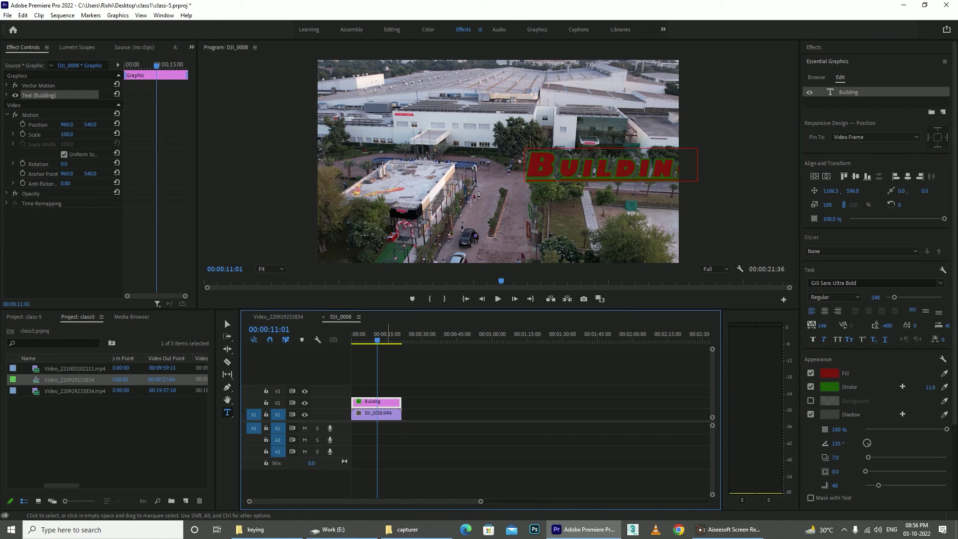
key("Delete")
left_click(108, 438)
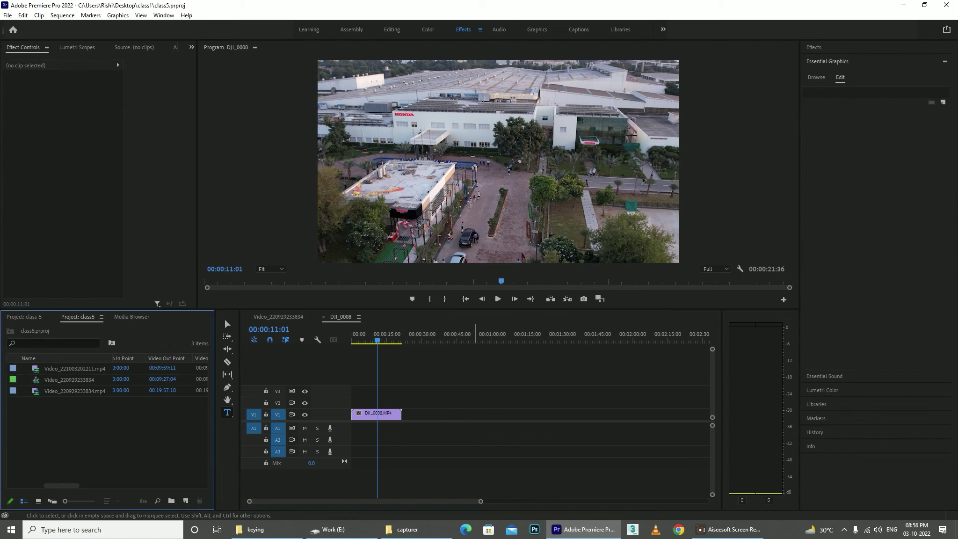
Step: Add the Basic Lower Third template to track V2, accept the font substitution and fit the clip to the full length of the footage
left_click(816, 77)
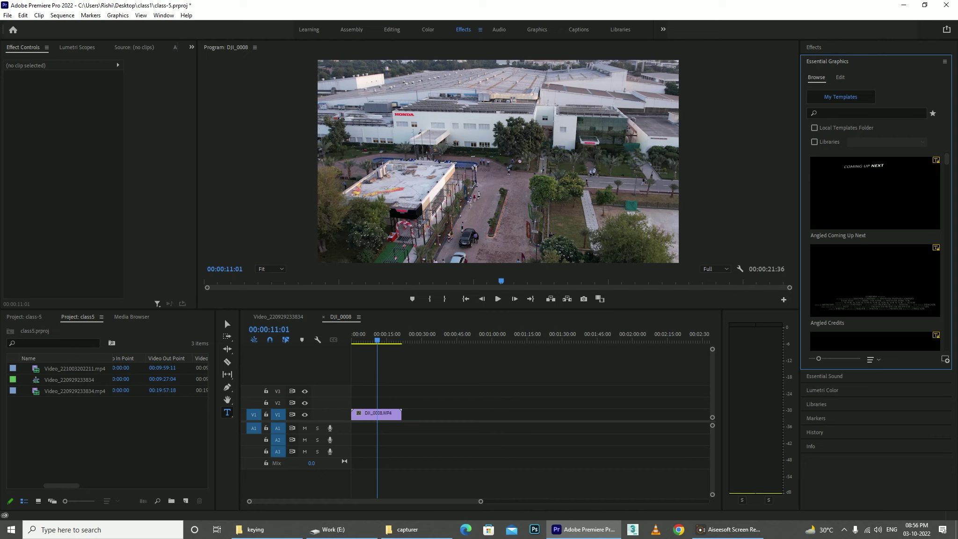
scroll(875, 245, "down", 3)
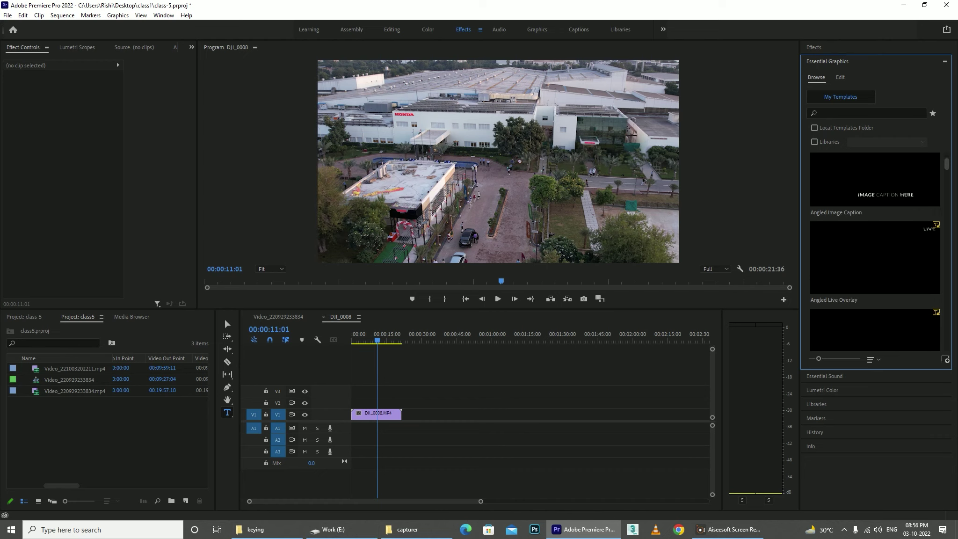
scroll(875, 246, "down", 4)
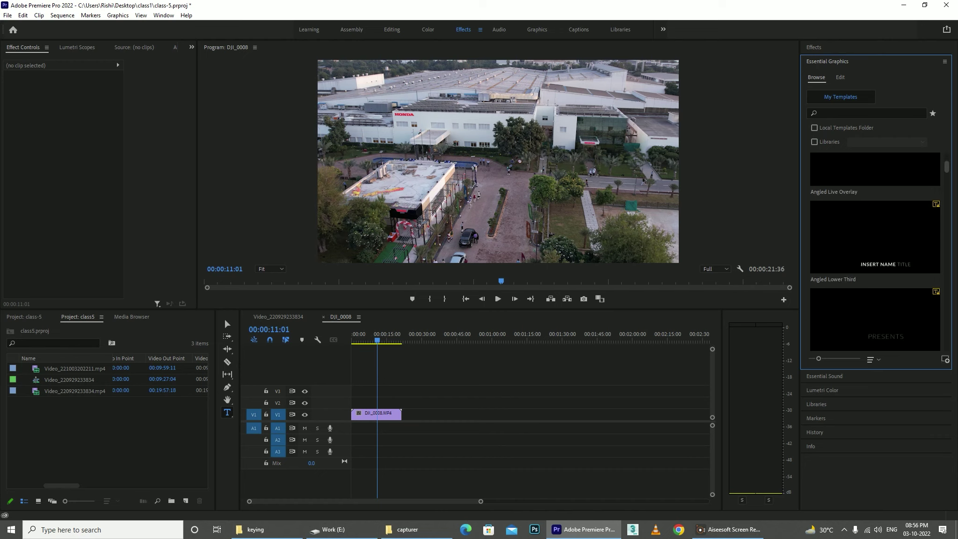
scroll(875, 253, "down", 1)
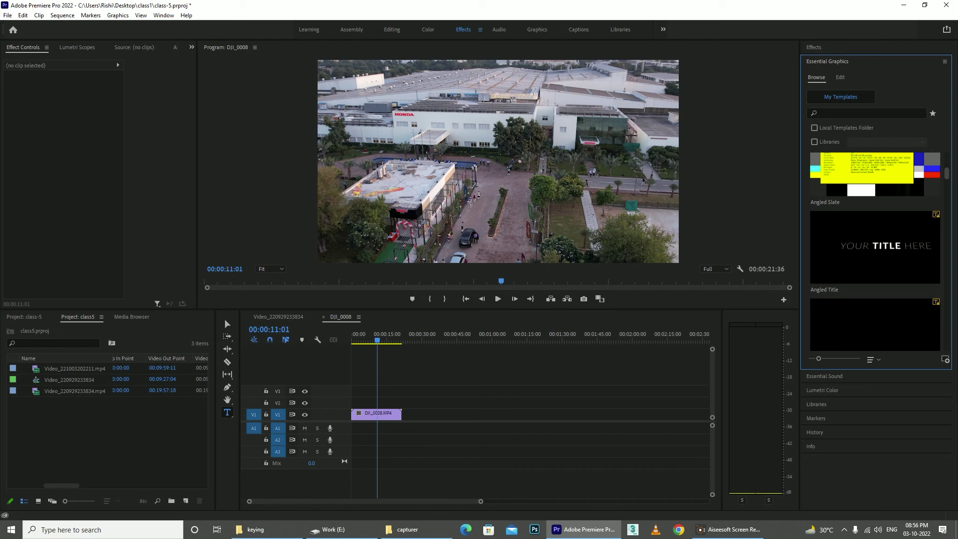
scroll(875, 253, "down", 3)
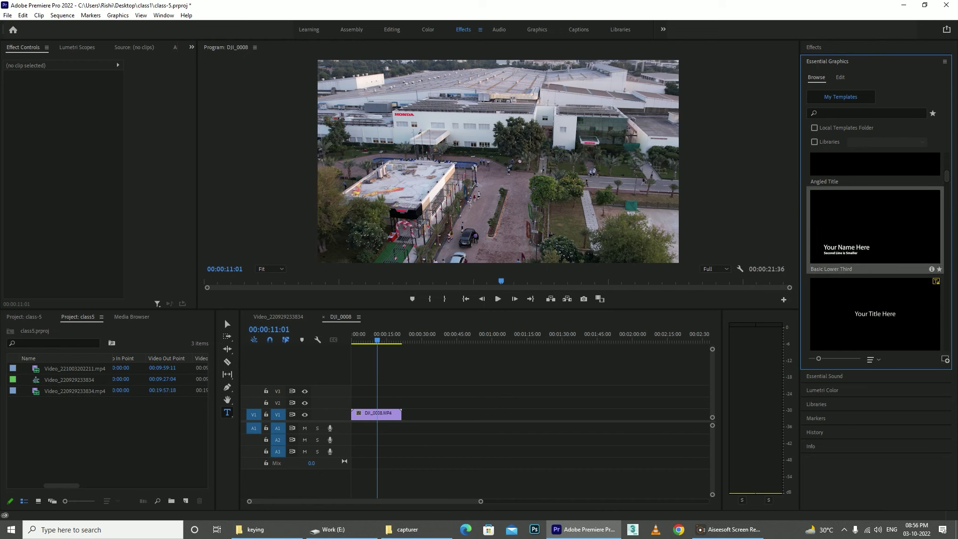
left_click_drag(875, 225, 365, 403)
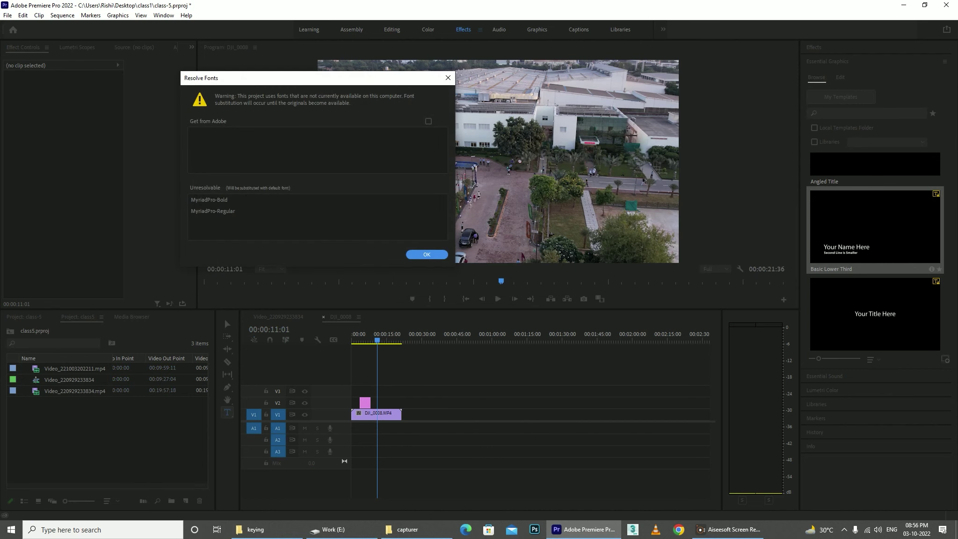
left_click(426, 254)
mouse_move(371, 403)
left_mouse_down()
mouse_move(401, 403)
mouse_move(352, 403)
left_mouse_up()
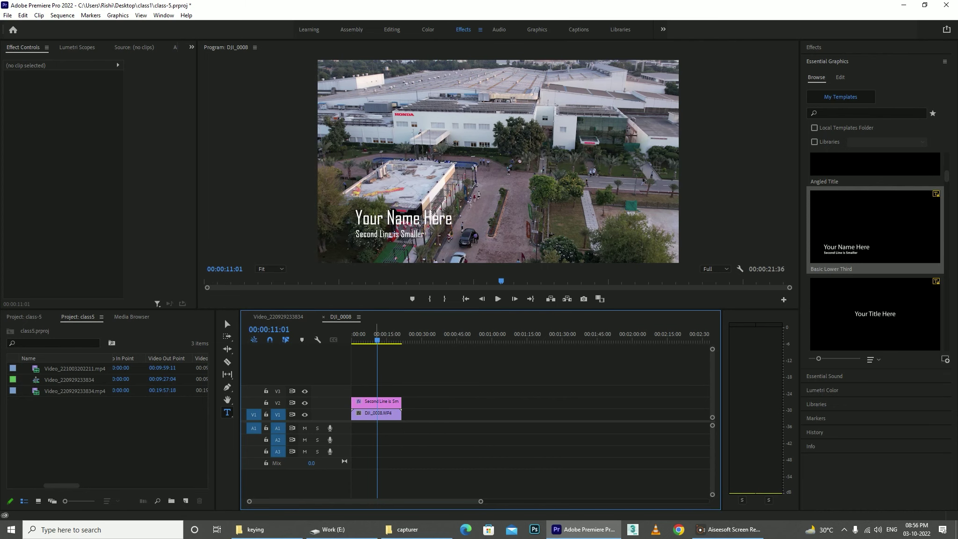
Step: Replace the lower third's "Your Name Here" text with "Beckbencher fx" at 00:00:09:20
left_click_drag(377, 340, 373, 340)
left_click(380, 403)
left_click(393, 218)
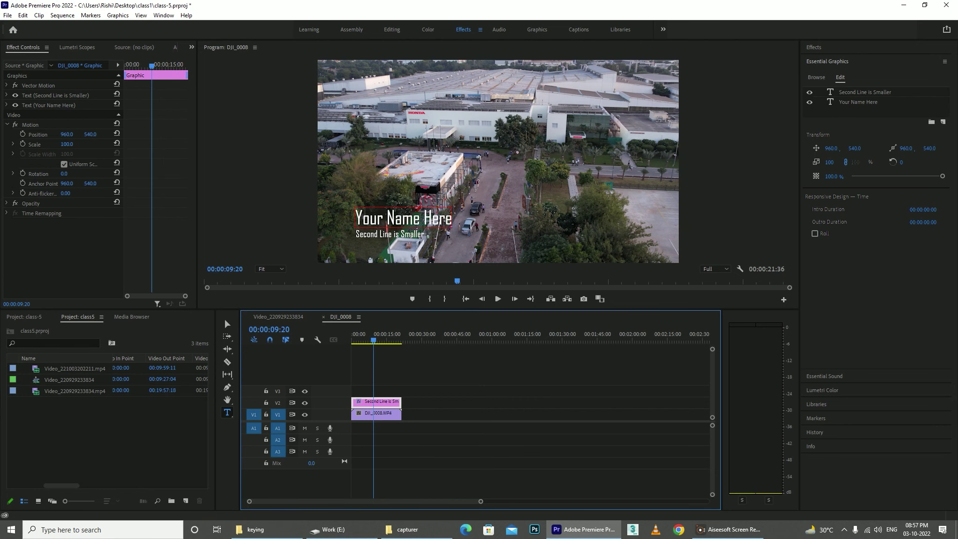
left_click_drag(447, 219, 354, 218)
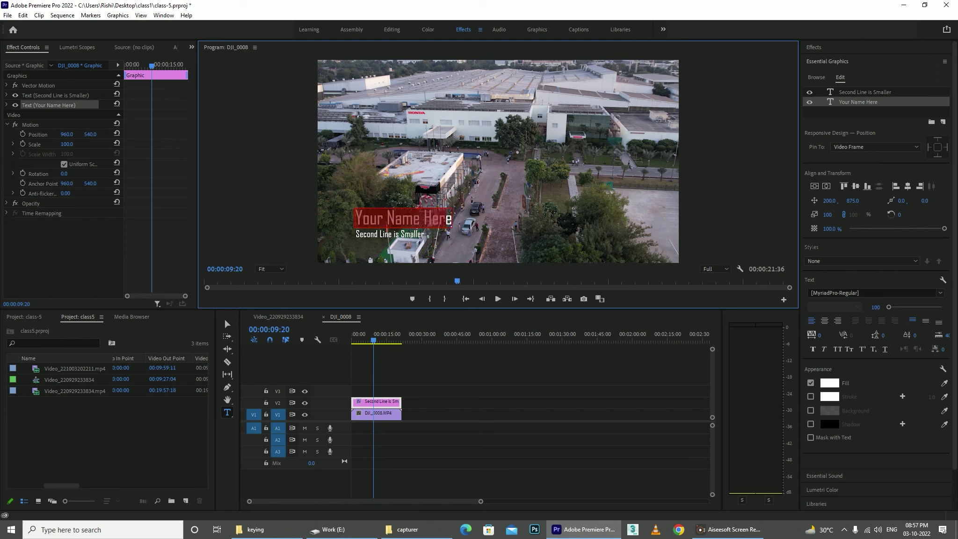
key("BackSpace")
key("Delete")
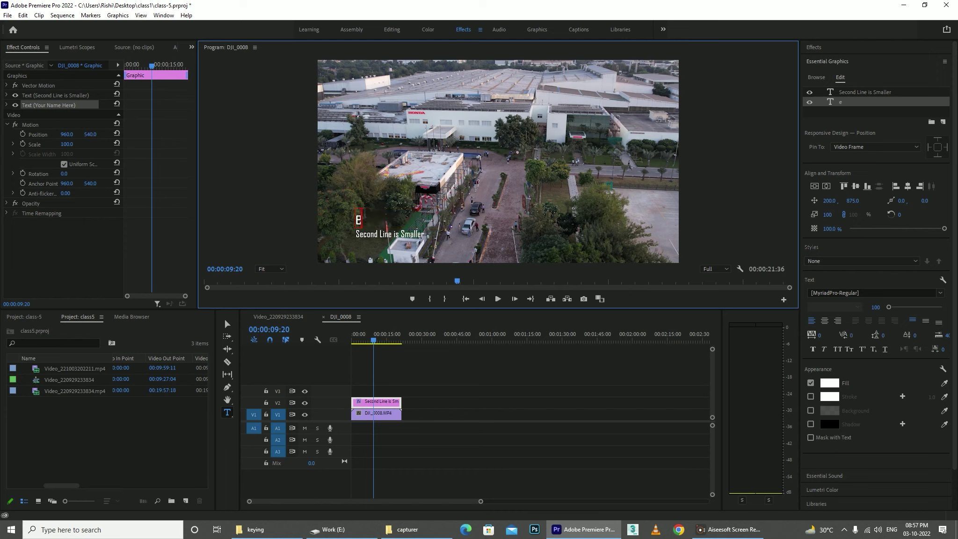
type("Beckben")
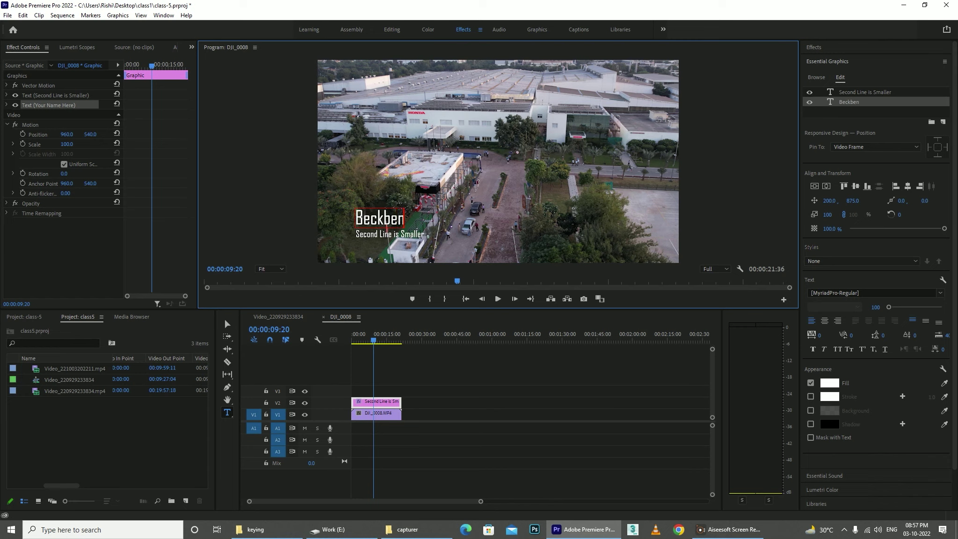
type("cher fx")
left_click(439, 365)
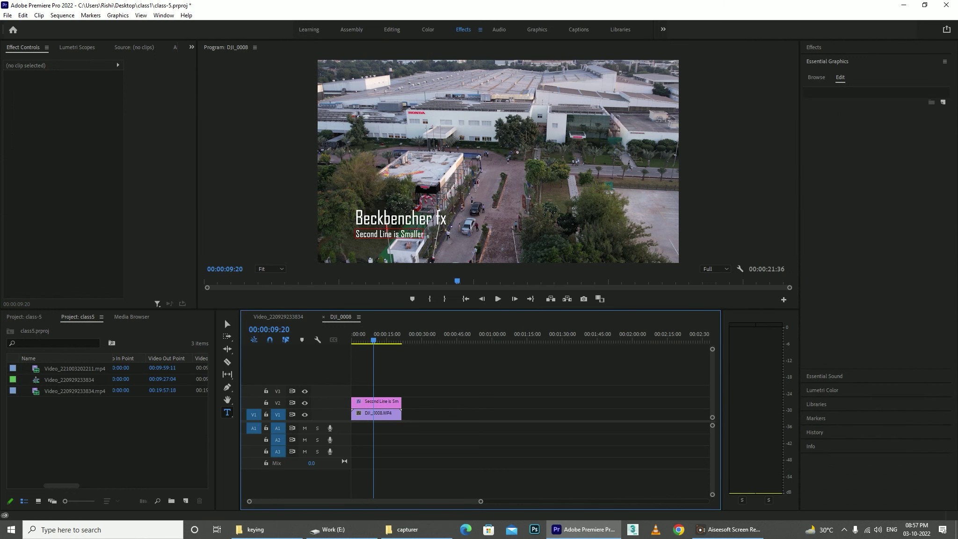
Step: Replace the lower third's "Second Line is Smaller" text with "tutorial classes" and check it at 00:00:08:40
left_click(390, 234)
key("ctrl+a")
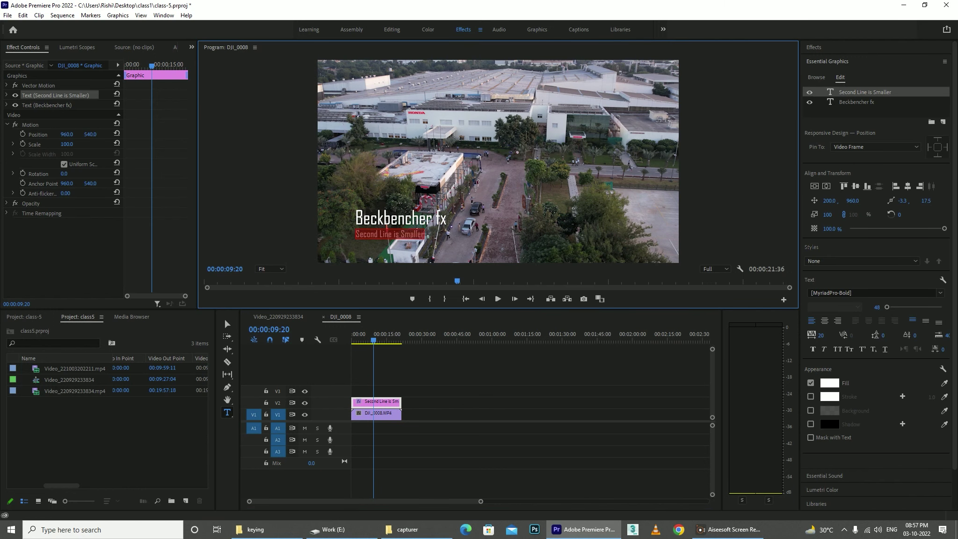
type("t")
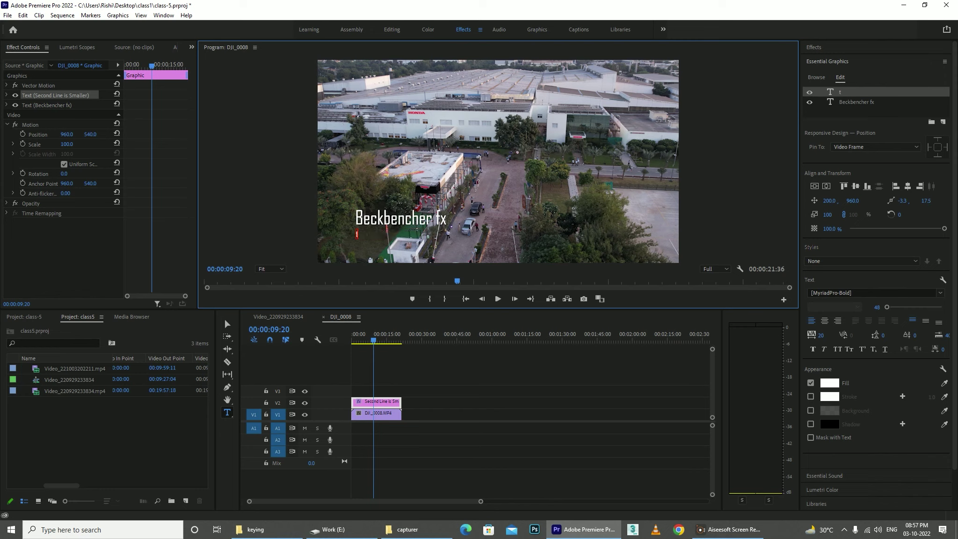
type("utorial classes")
left_click(364, 365)
mouse_move(364, 335)
left_mouse_down()
mouse_move(351, 335)
mouse_move(372, 335)
left_mouse_up()
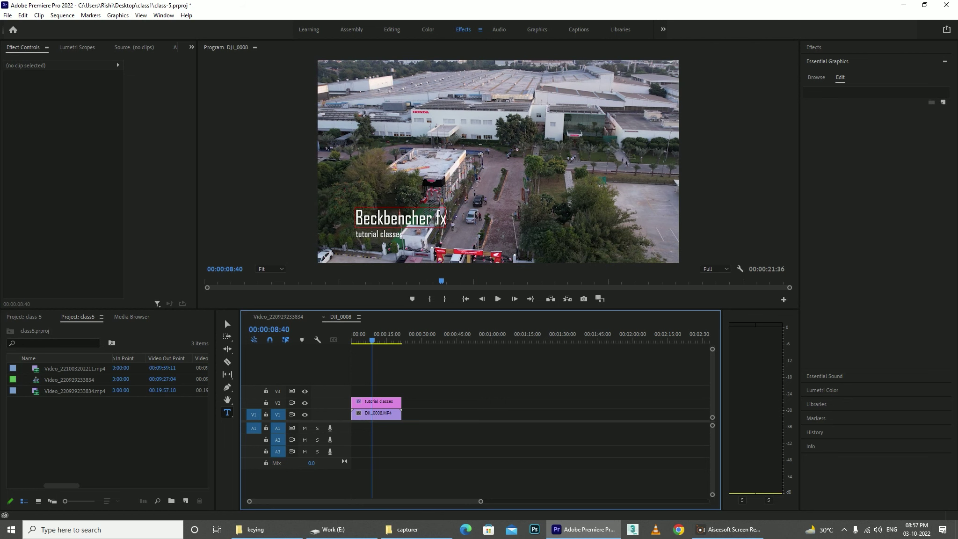
Step: Browse the motion graphics templates and add Gaming Intro to track V3 at the start of the sequence
left_click(816, 77)
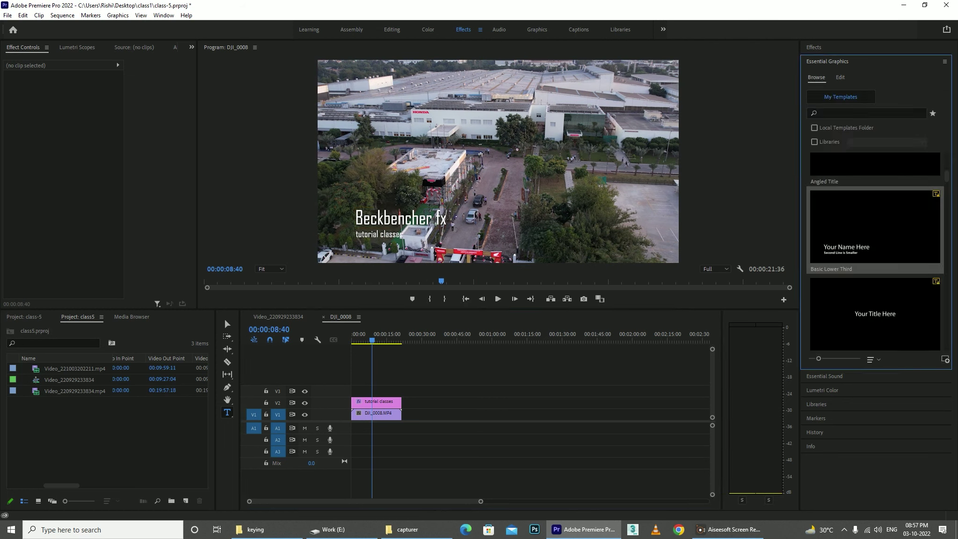
left_click_drag(947, 175, 947, 177)
scroll(875, 210, "down", 5)
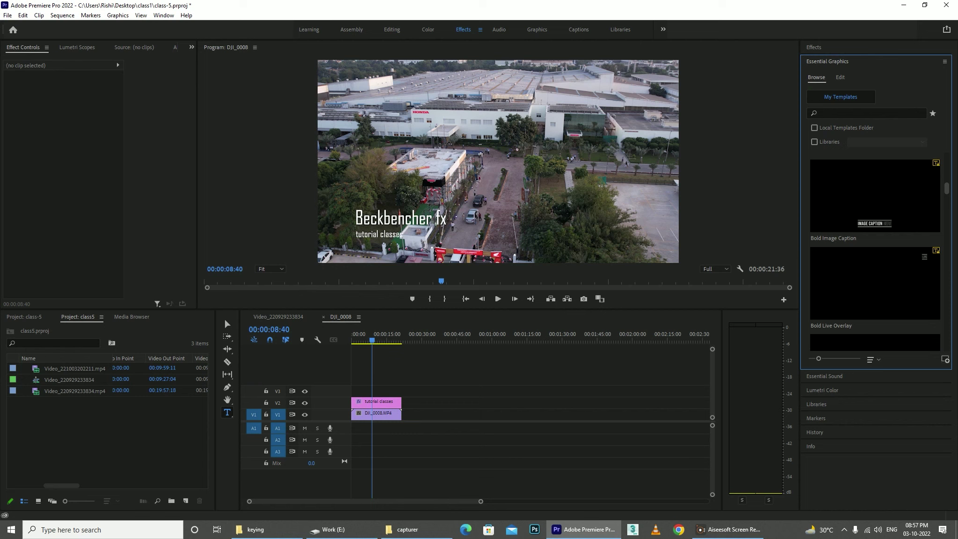
scroll(875, 252, "down", 5)
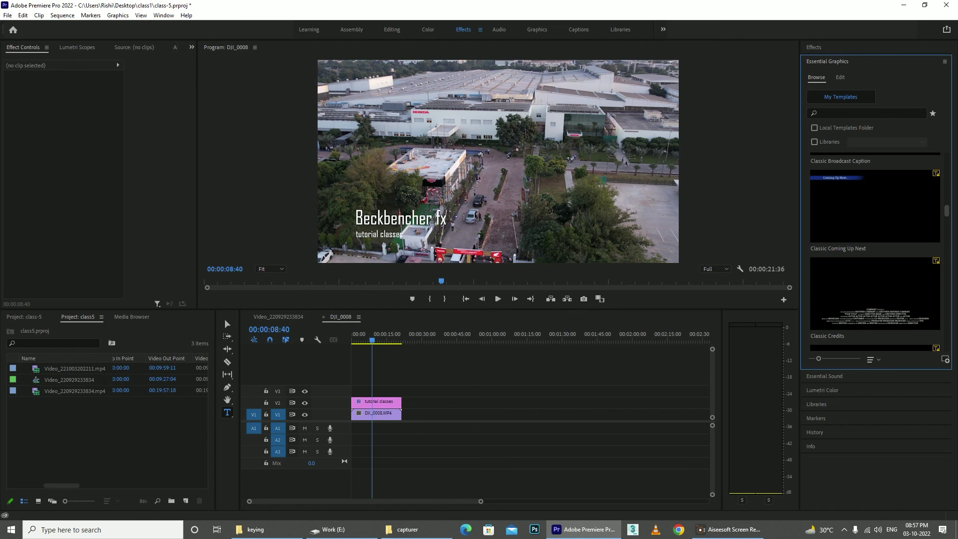
scroll(875, 252, "down", 5)
scroll(875, 253, "down", 5)
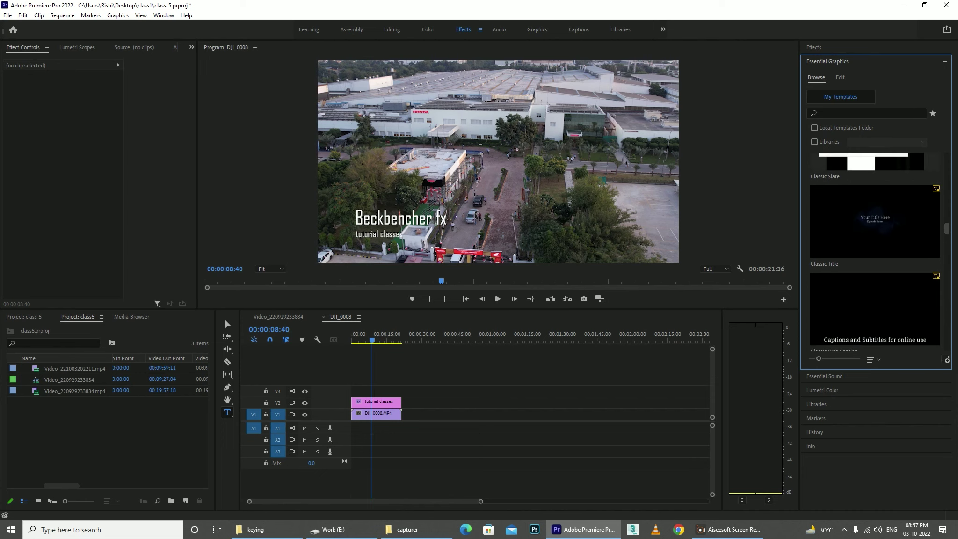
scroll(875, 253, "down", 5)
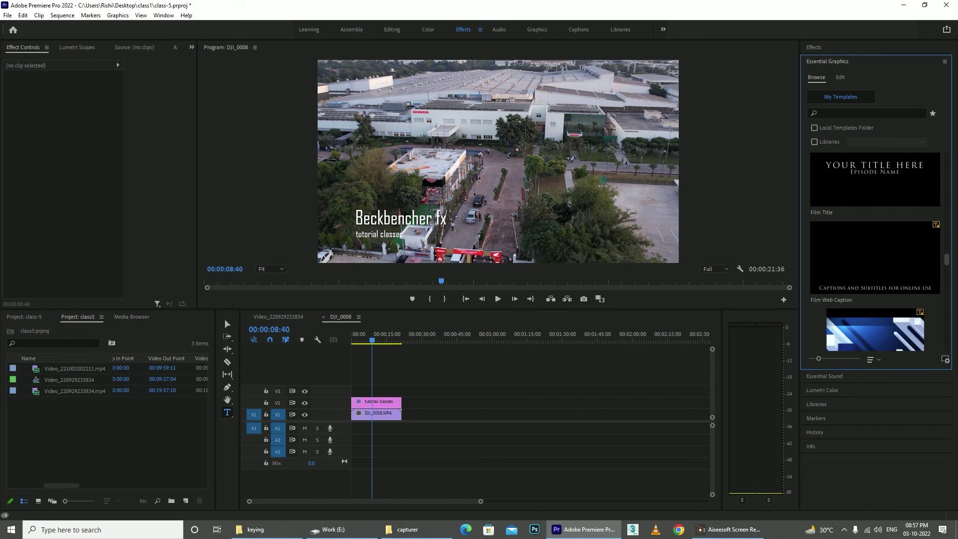
scroll(875, 253, "down", 2)
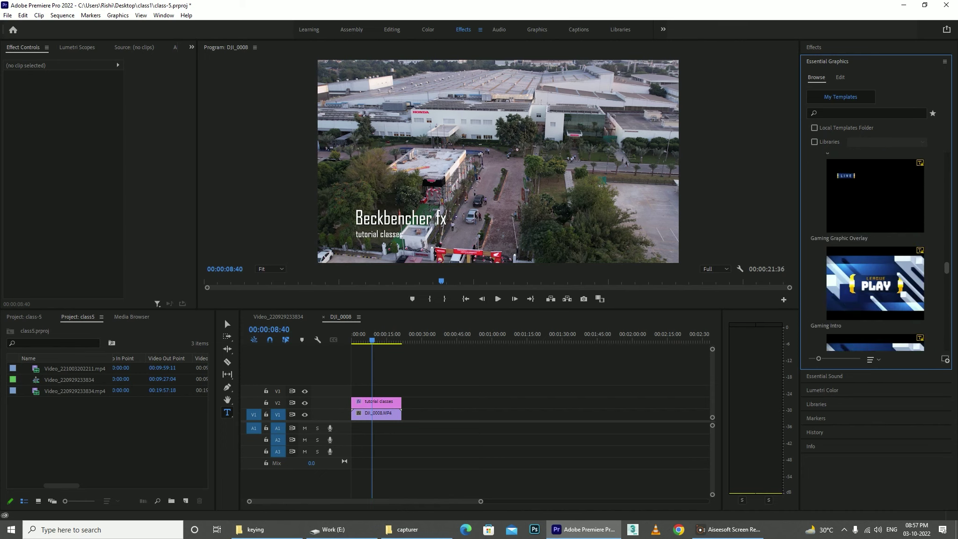
left_click_drag(875, 267, 359, 391)
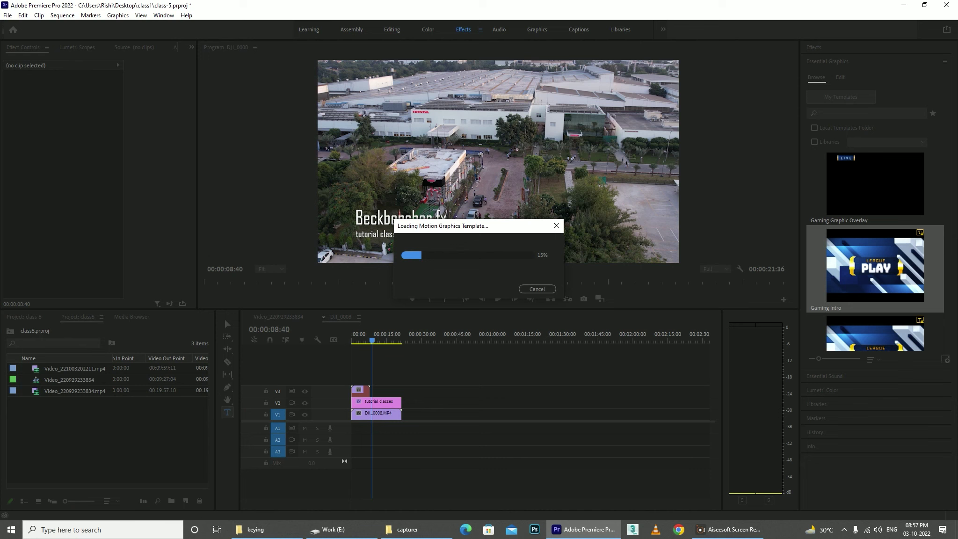
left_click(427, 255)
Step: Delete the lower third clip from track V2 and open the Gaming Intro clip's properties with the playhead at 00:00:02:30
left_click(380, 402)
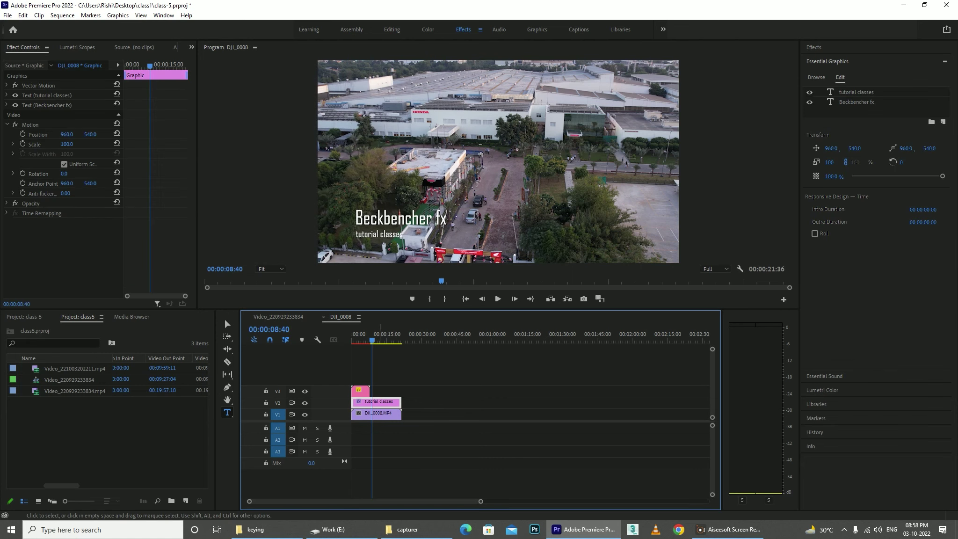
key("Delete")
left_click_drag(372, 340, 359, 340)
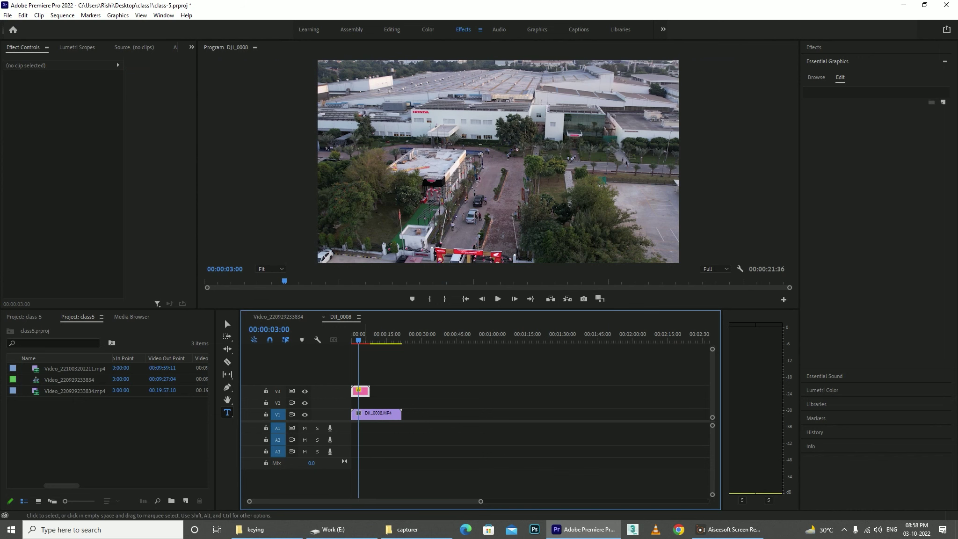
left_click(364, 391)
double_click(365, 392)
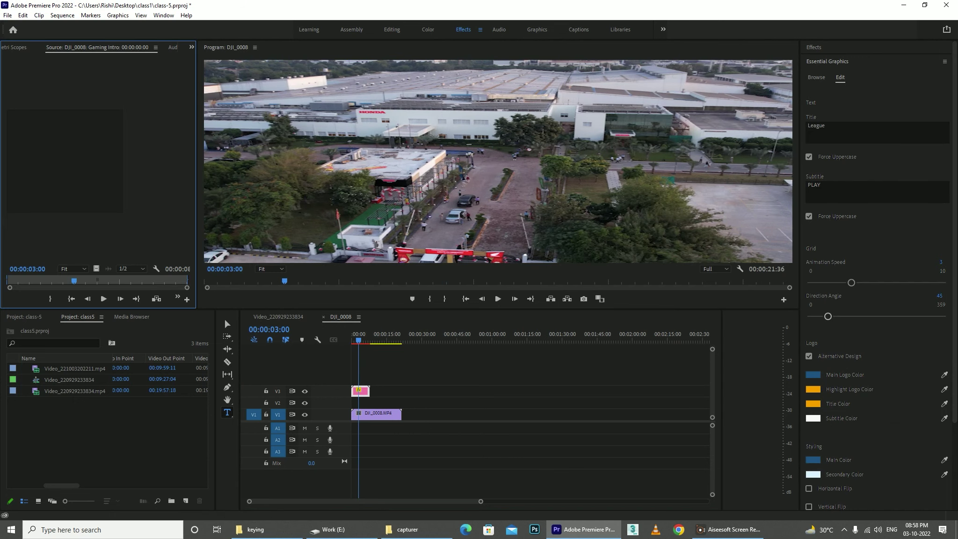
left_click_drag(359, 341, 358, 340)
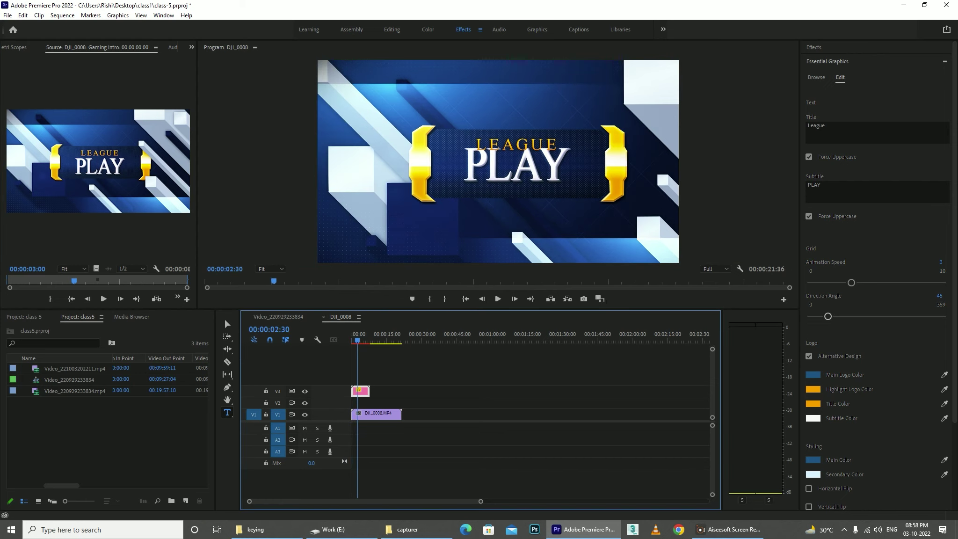
key("shift+4")
double_click(366, 391)
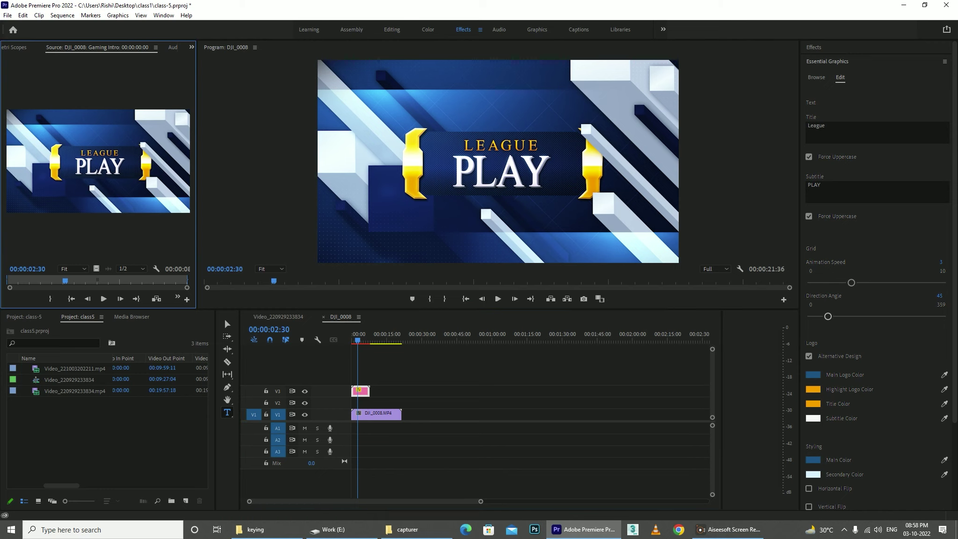
Step: Set the Gaming Intro's title to "beckbencher" and its subtitle to "tuto classes"
left_click(816, 126)
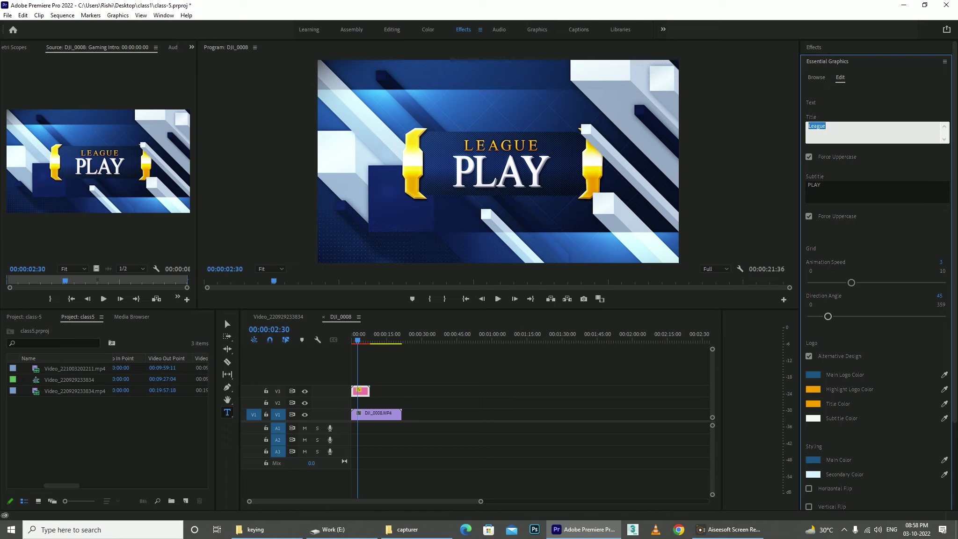
type("beckbencher")
key("Tab")
type("tuto ")
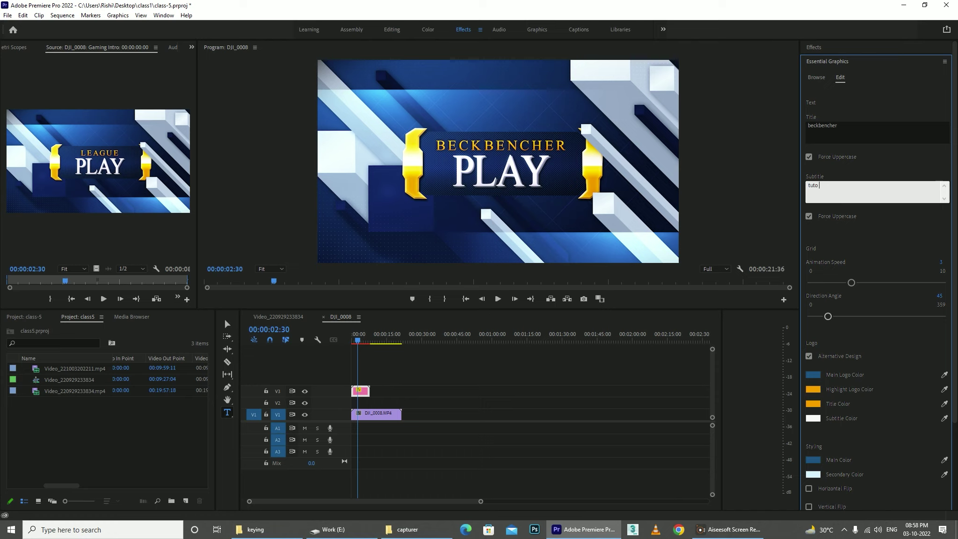
type("classes")
key("Return")
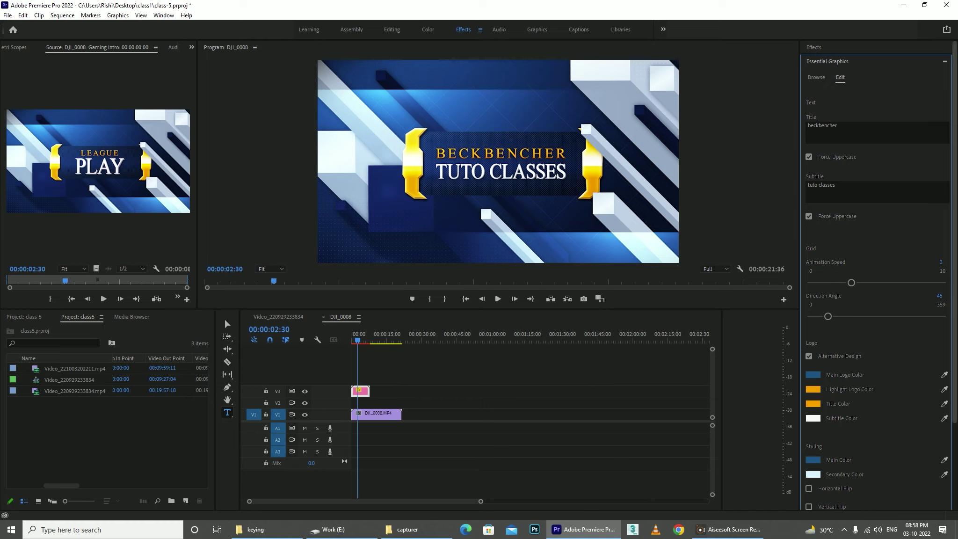
Step: Review the Gaming Intro's remaining style options and play the sequence from 00:00:00:00
scroll(875, 276, "down", 3)
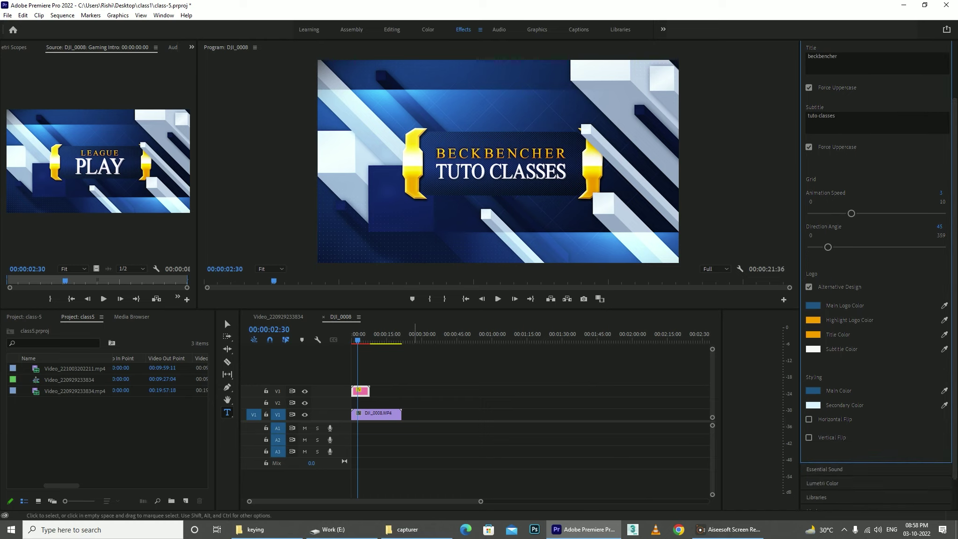
left_click_drag(359, 333, 352, 333)
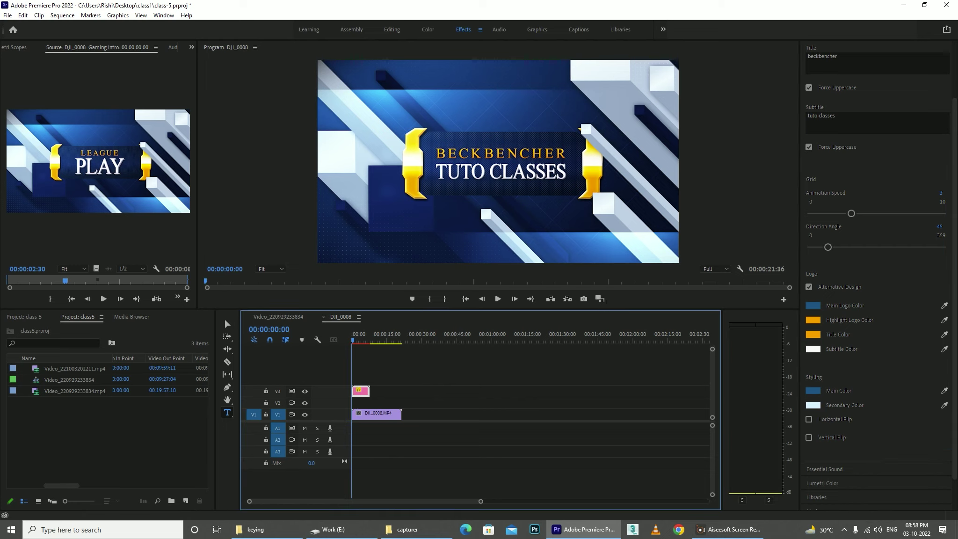
left_click(498, 299)
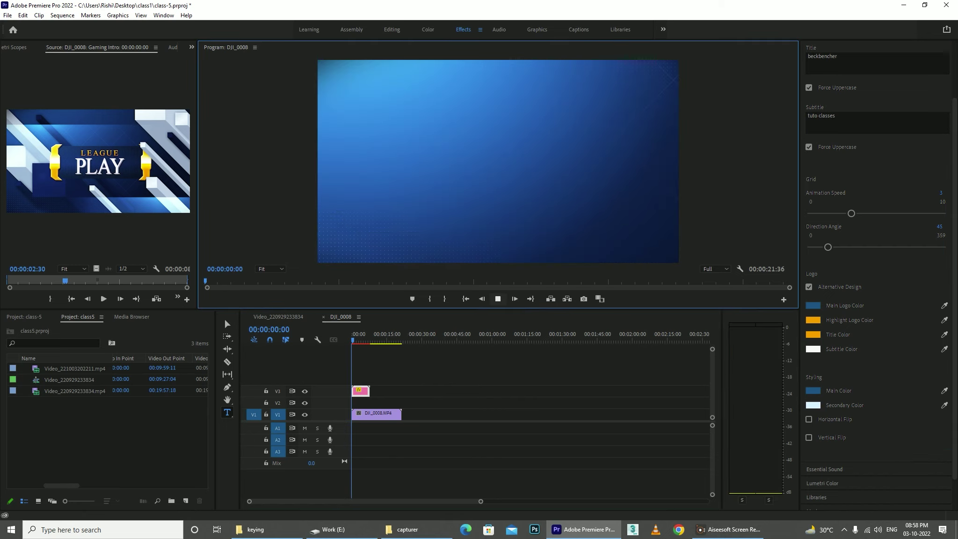
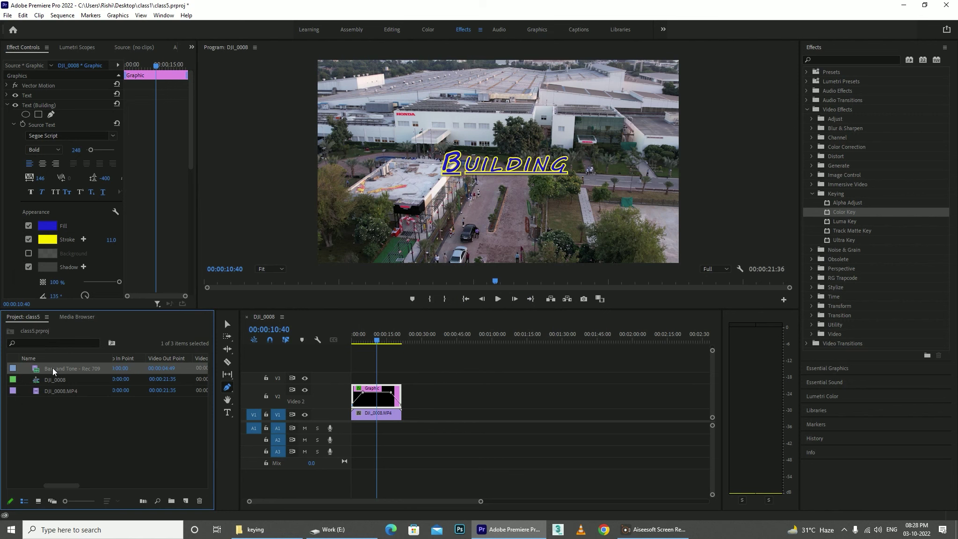
Step: Place the Bars and Tone - Rec 709 clip on track V3 above the Building title and extend it to the end of the clips below
left_click_drag(53, 371, 351, 379)
key("v")
left_click_drag(363, 377, 401, 377)
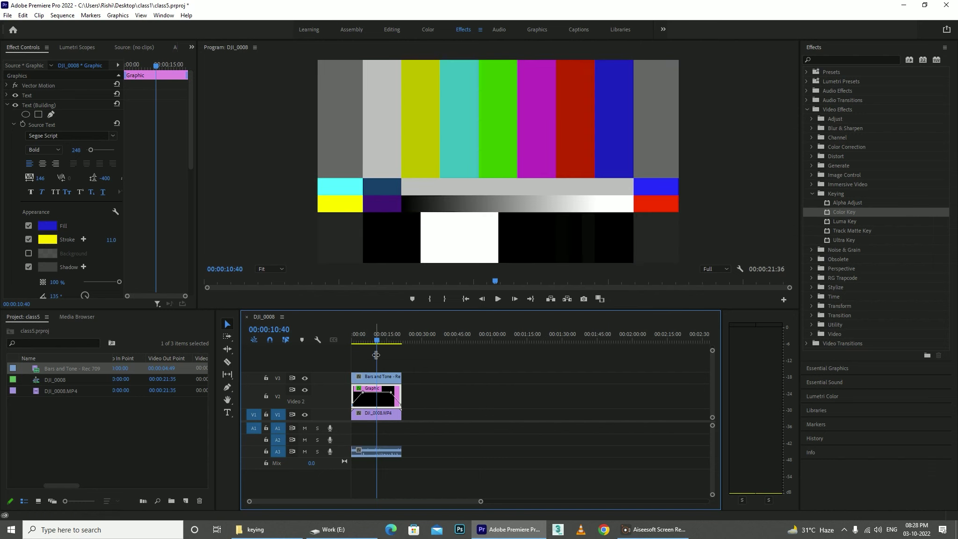
Step: Play the bars and tone portion of the sequence from about 00:00:00:20
left_click_drag(377, 340, 353, 343)
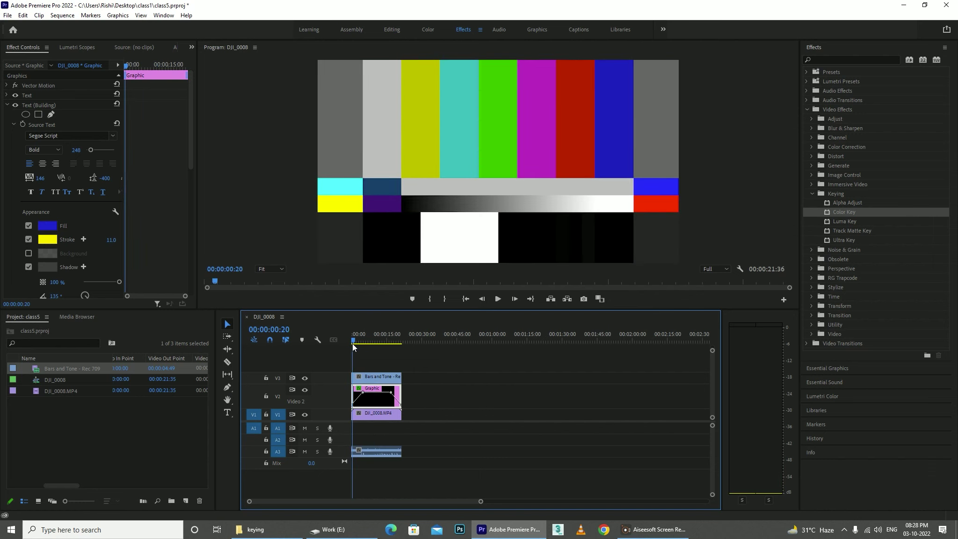
key("space")
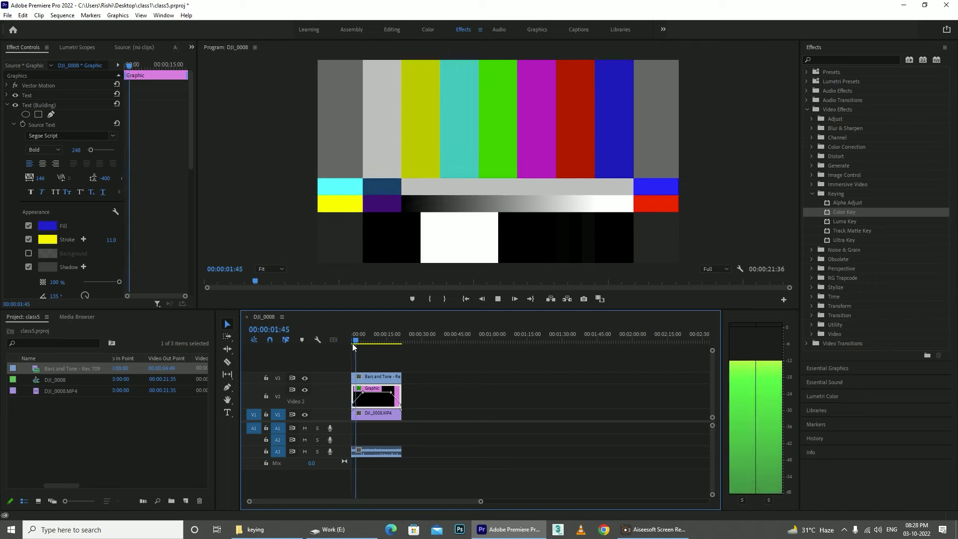
key("space")
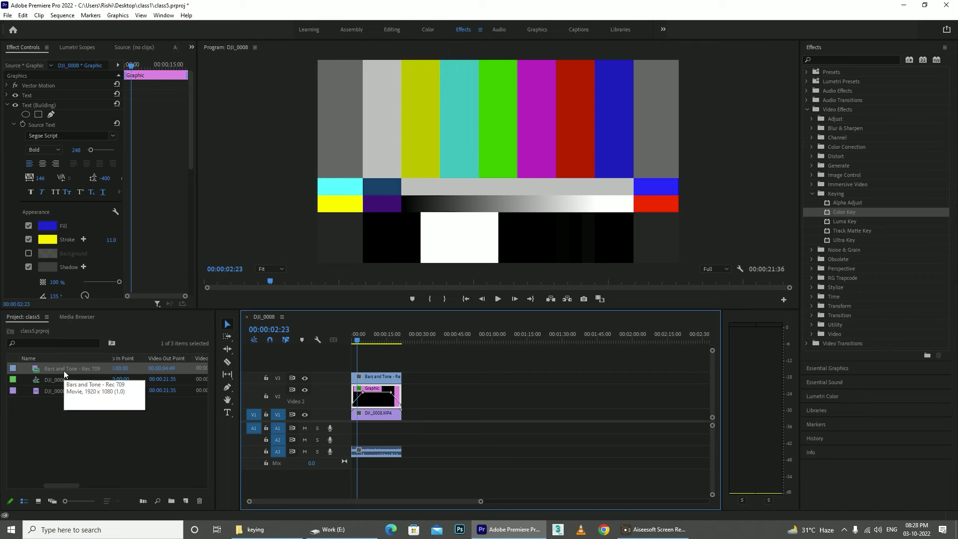
Step: Create a new Black Video item at 1920 x 1080, 50.00 fps, with square pixels
right_click(86, 426)
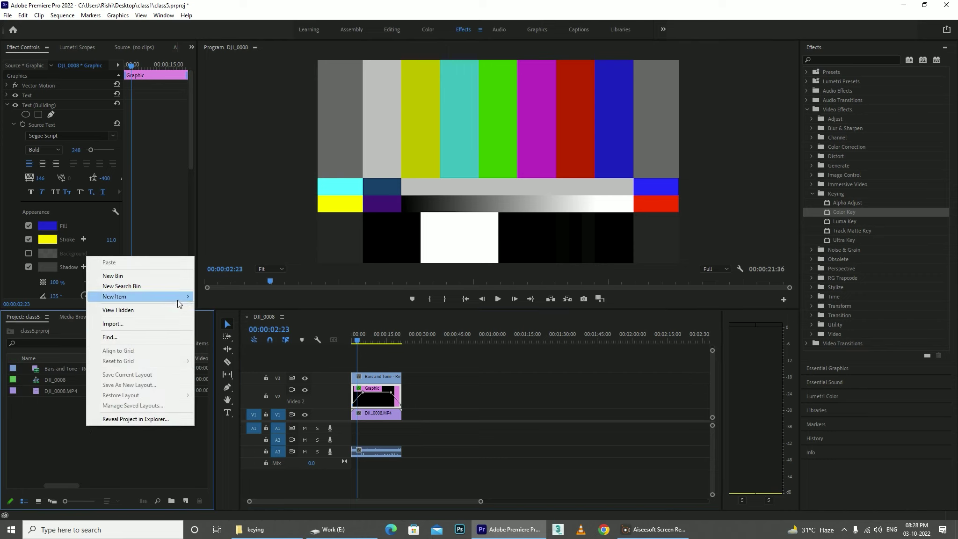
mouse_move(177, 299)
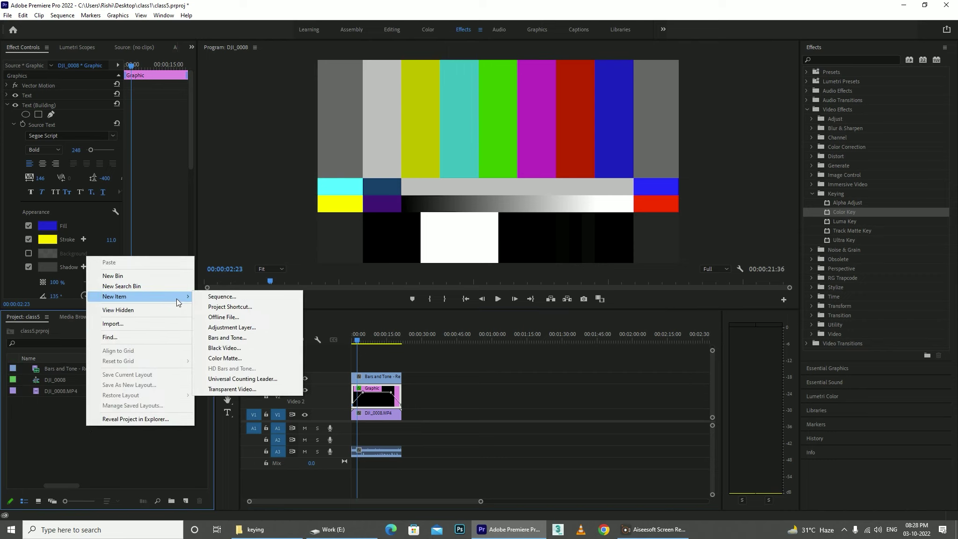
left_click(255, 349)
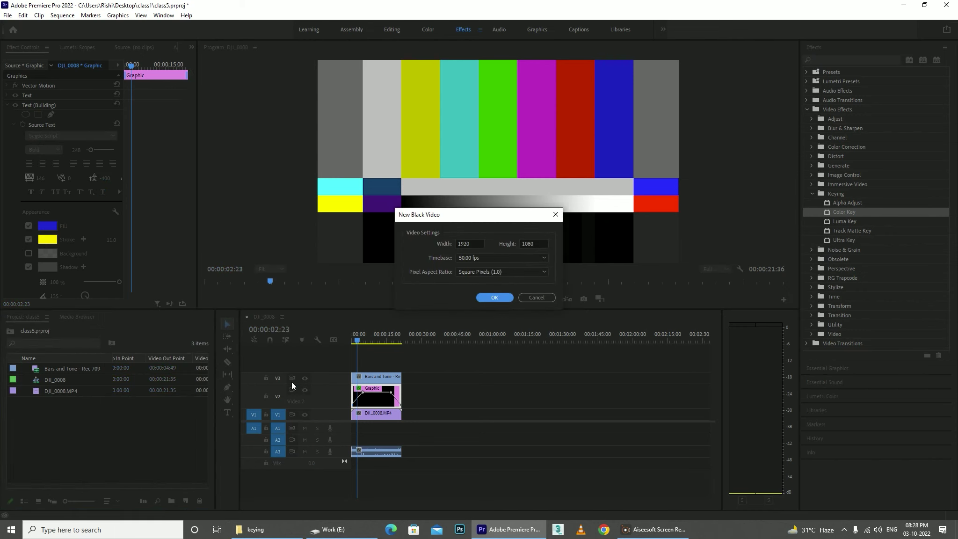
left_click(495, 298)
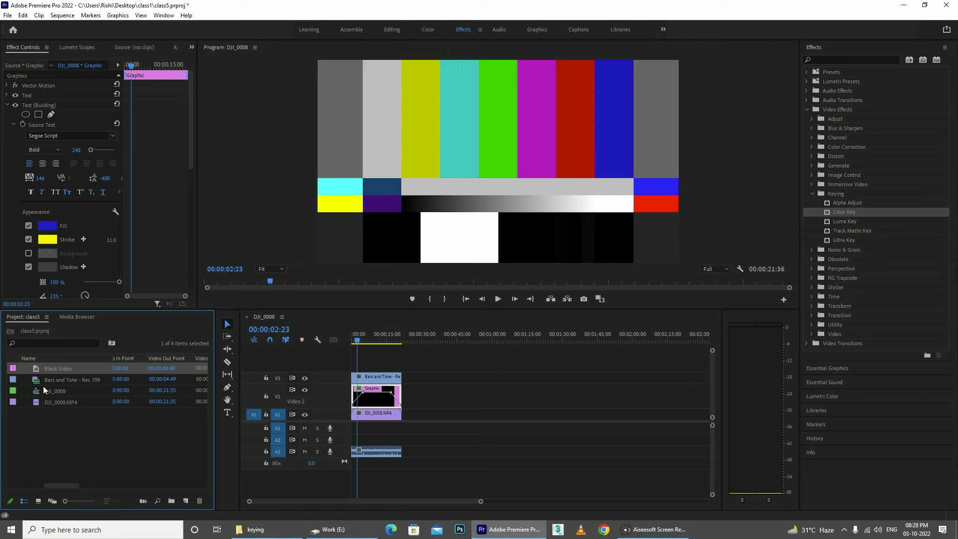
Step: Place Black Video on track V1 from about 00:00:30 to 00:01:06 and delete all the earlier clips from the sequence
left_click_drag(51, 370, 506, 413)
left_click_drag(428, 343, 375, 471)
key("Delete")
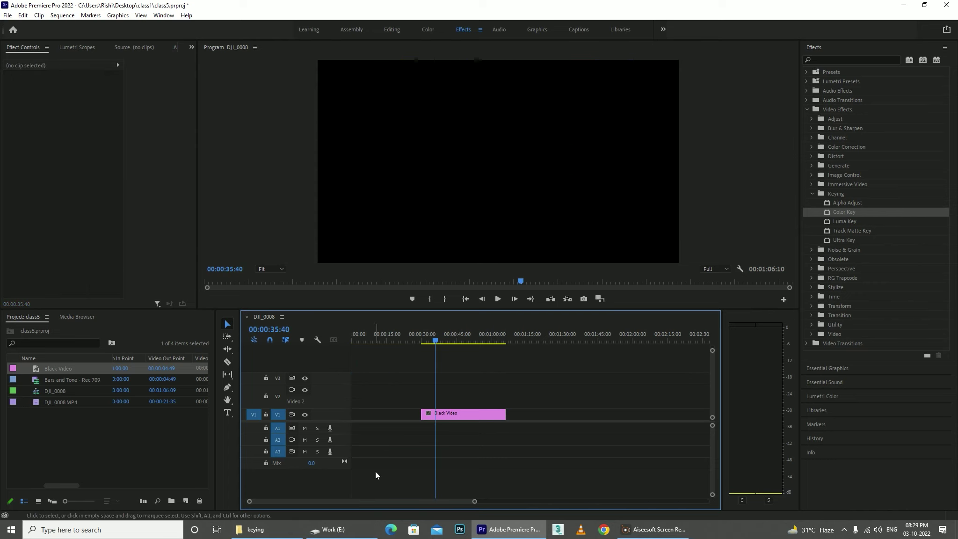
Step: Add a text layer reading "BFX" over the black video at 00:00:35:40
left_click(226, 412)
left_click(384, 158)
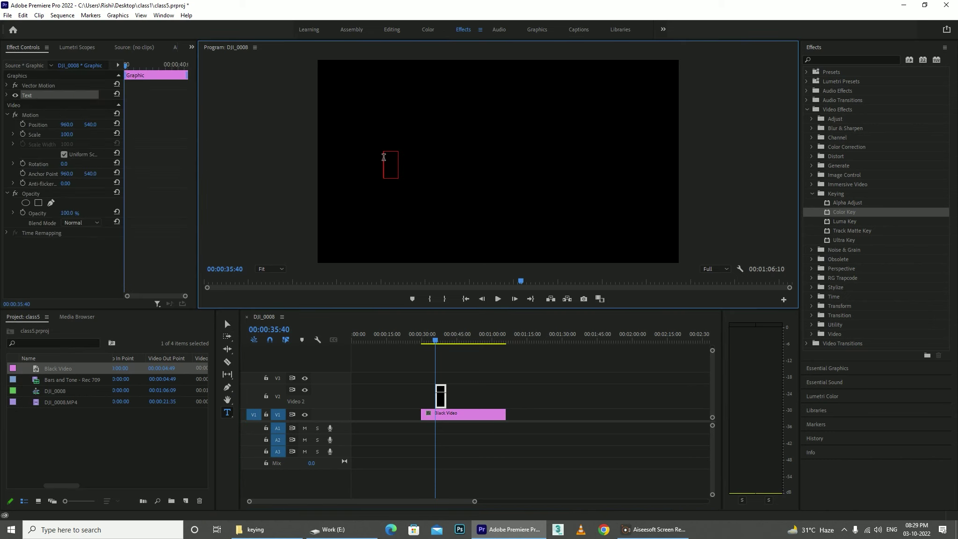
type("BFX")
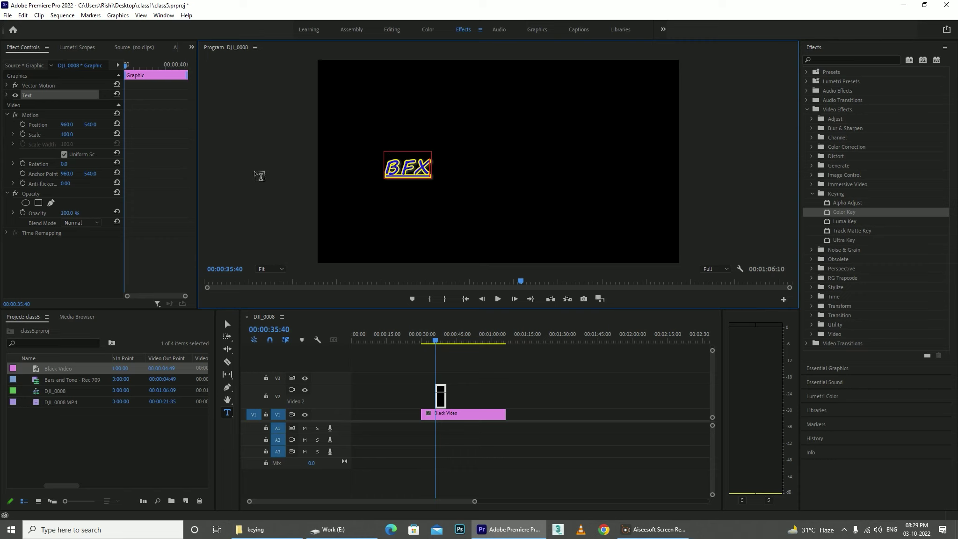
left_click(184, 443)
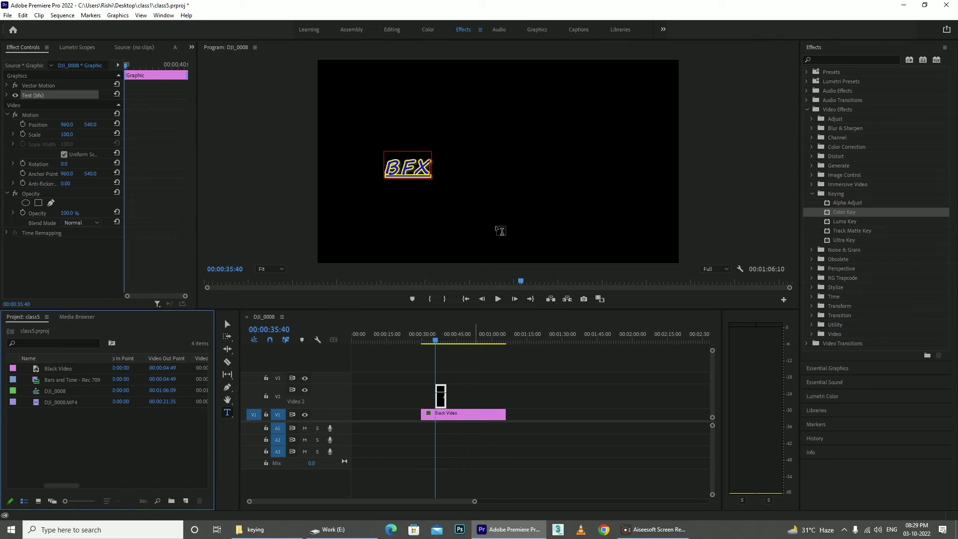
Step: Enlarge the BFX text to about twice its size and move it to the upper middle of the frame
key("v")
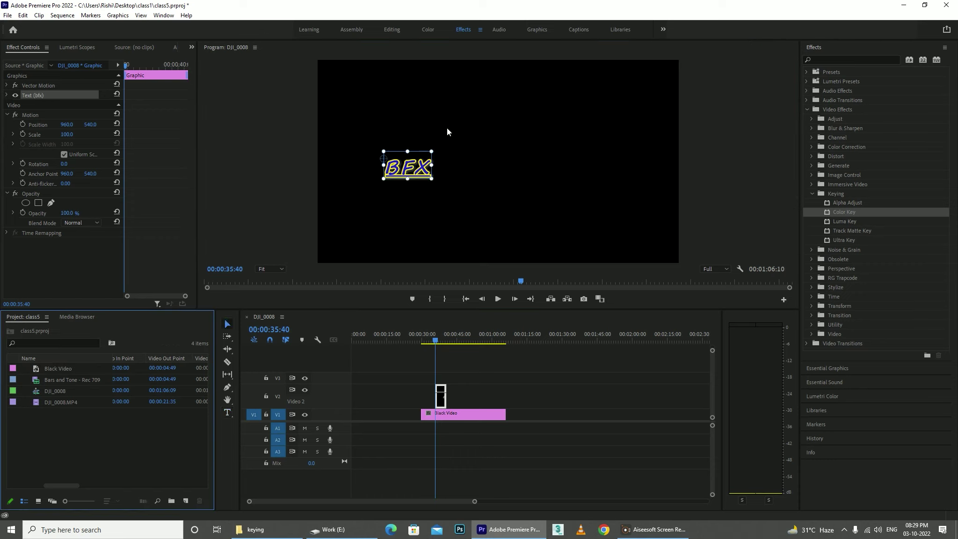
left_click_drag(433, 151, 498, 123)
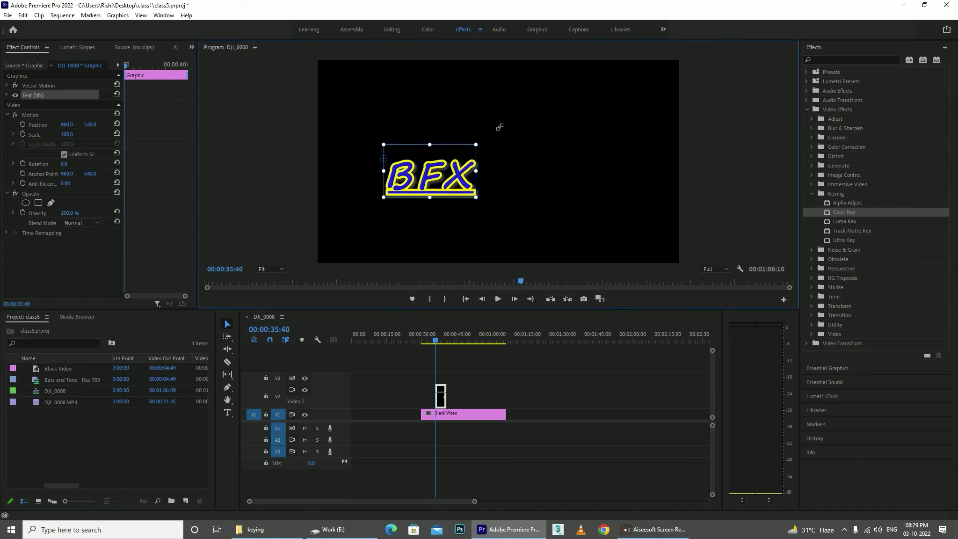
left_click_drag(445, 175, 505, 162)
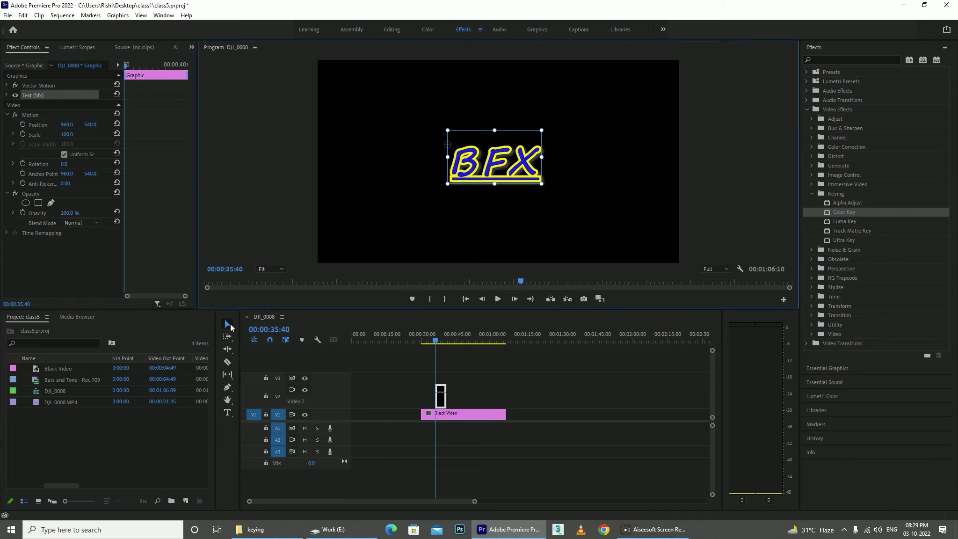
mouse_move(498, 170)
left_mouse_down()
mouse_move(503, 162)
mouse_move(430, 176)
mouse_move(516, 148)
mouse_move(504, 168)
left_mouse_up()
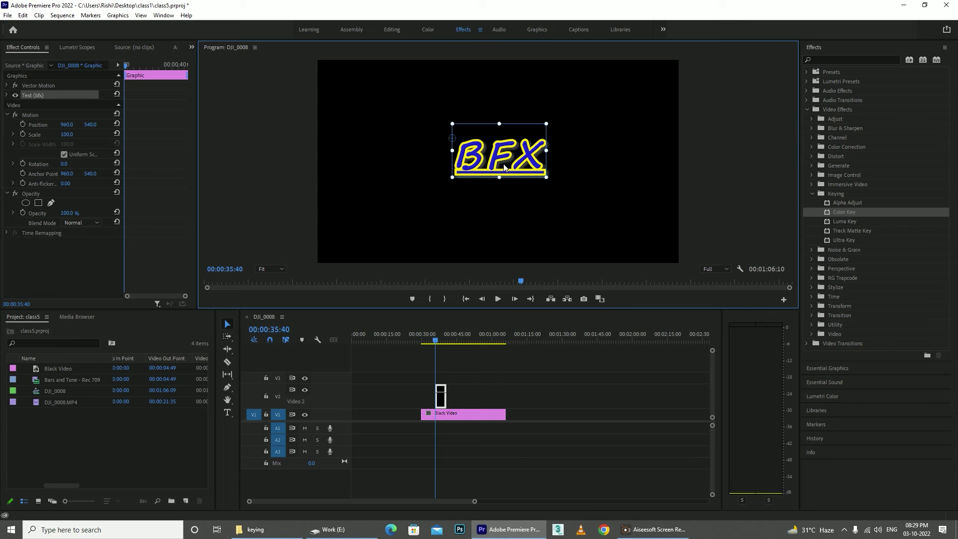
Step: Set the BFX text's font style to Regular and its font to Old English Text MT
left_click(5, 97)
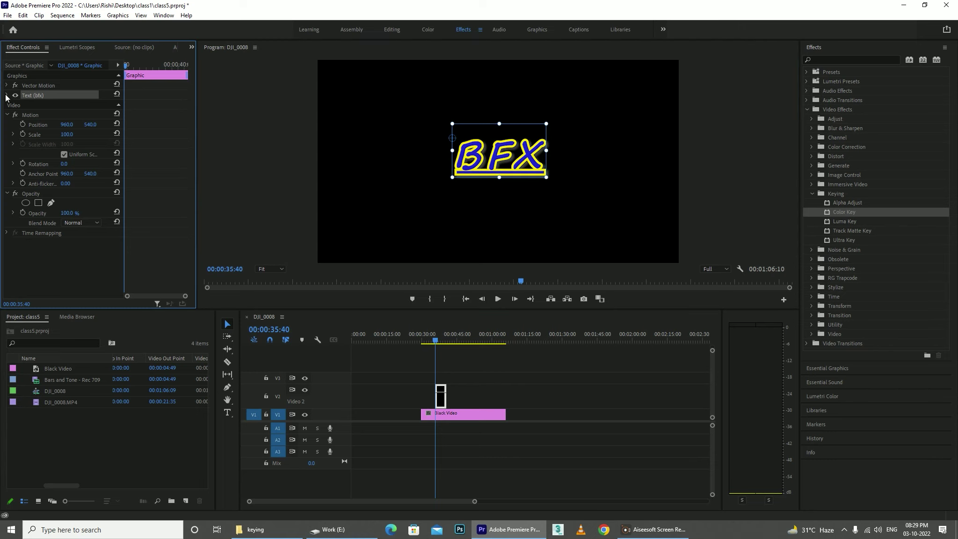
left_click(6, 95)
left_click(55, 141)
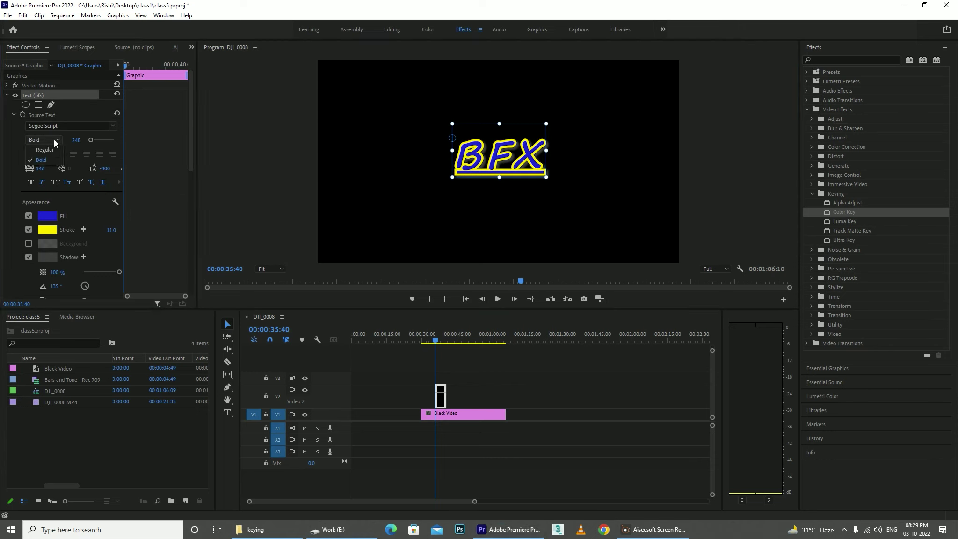
left_click(51, 150)
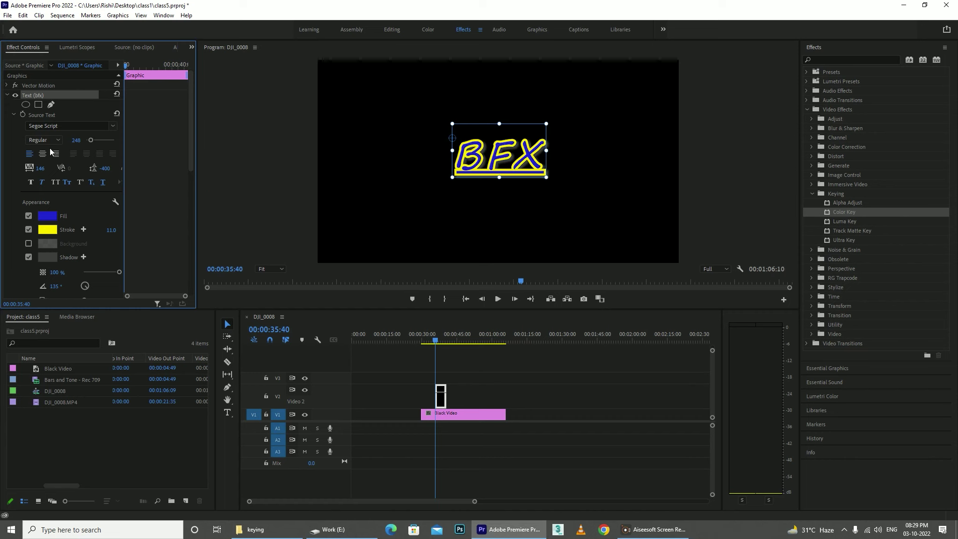
left_click(113, 126)
scroll(84, 264, "up", 4)
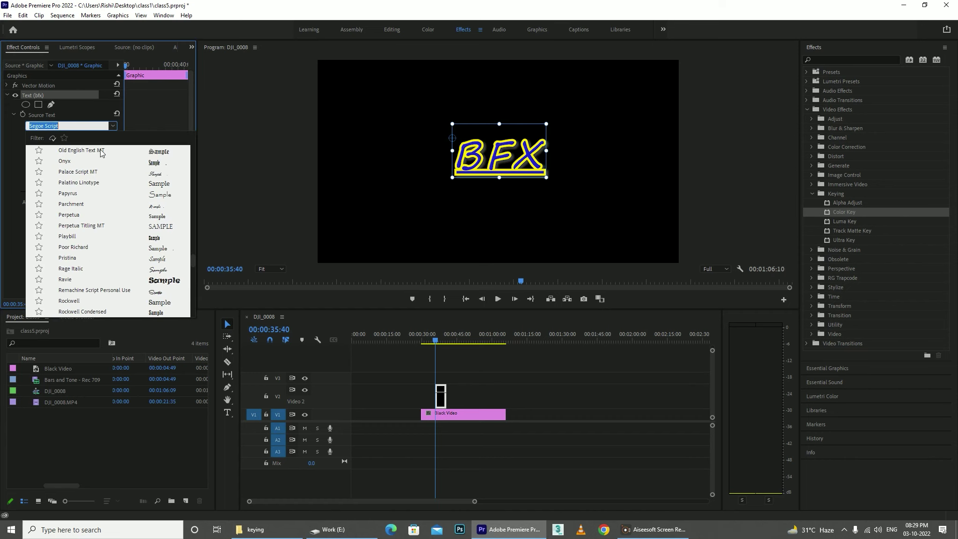
left_click(82, 154)
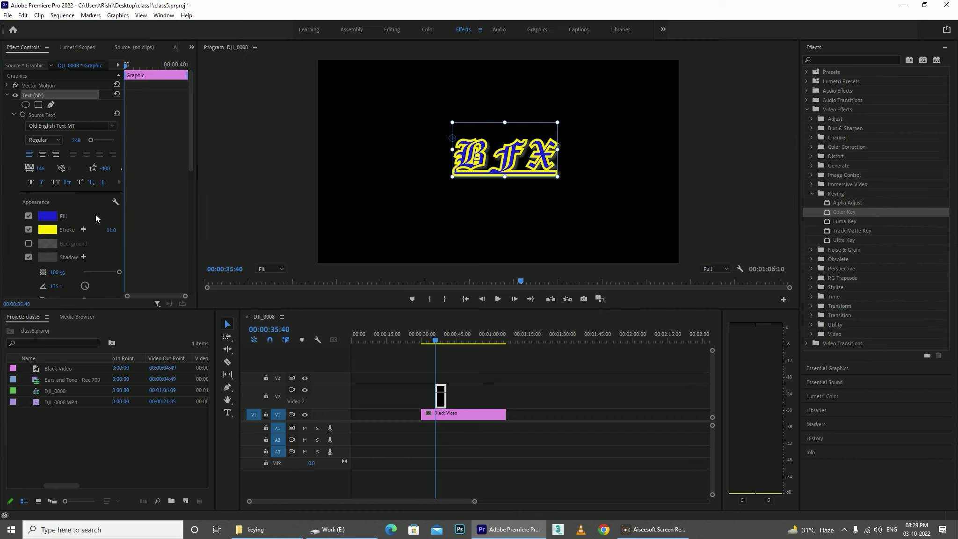
Step: Change the BFX text's font to Gill Sans Ultra Bold
left_click(112, 126)
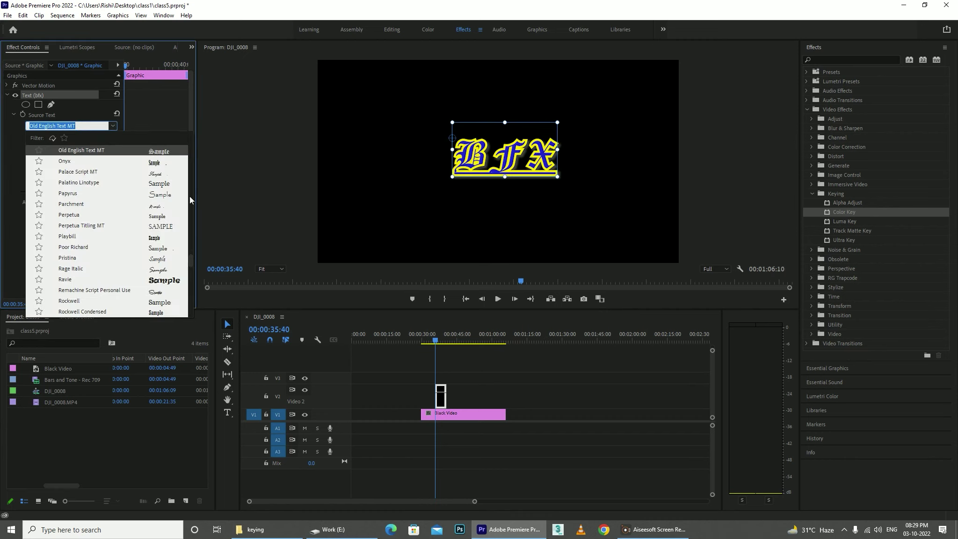
left_click_drag(191, 263, 187, 216)
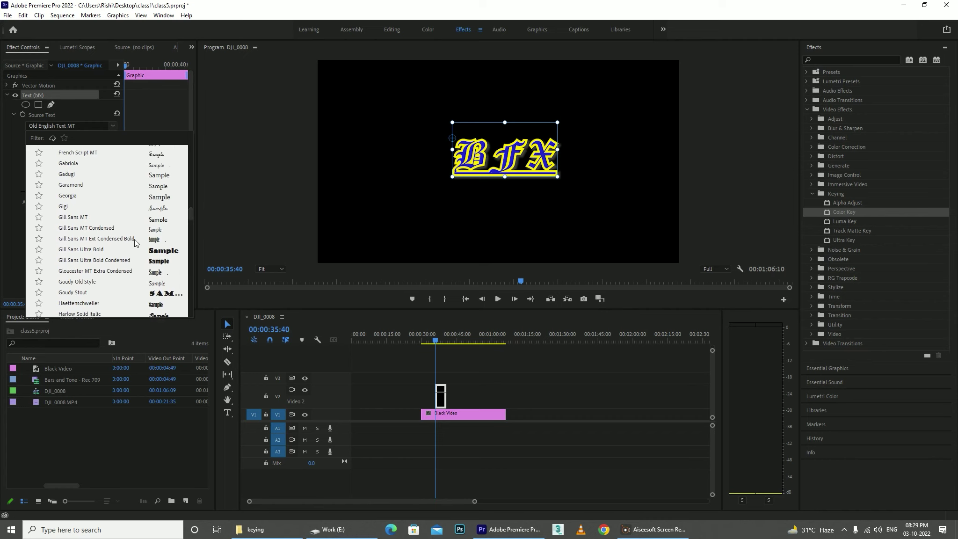
left_click(89, 248)
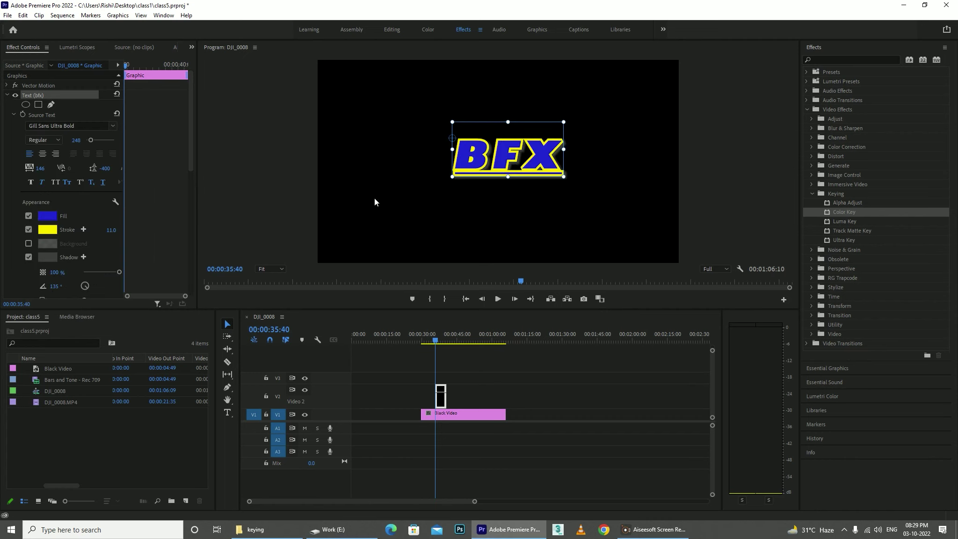
Step: Change the BFX text's stroke color to dark green
left_click(47, 230)
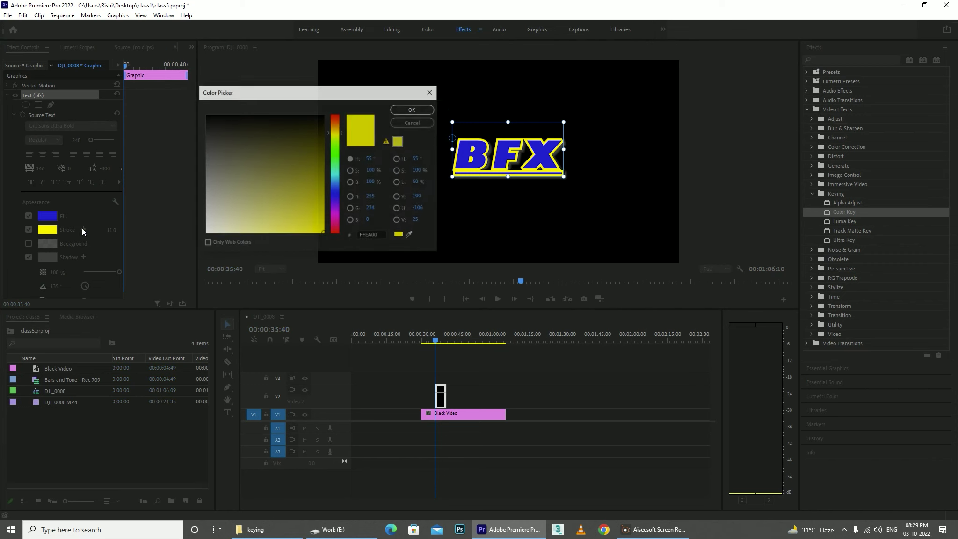
left_click(218, 120)
left_click_drag(217, 120, 227, 125)
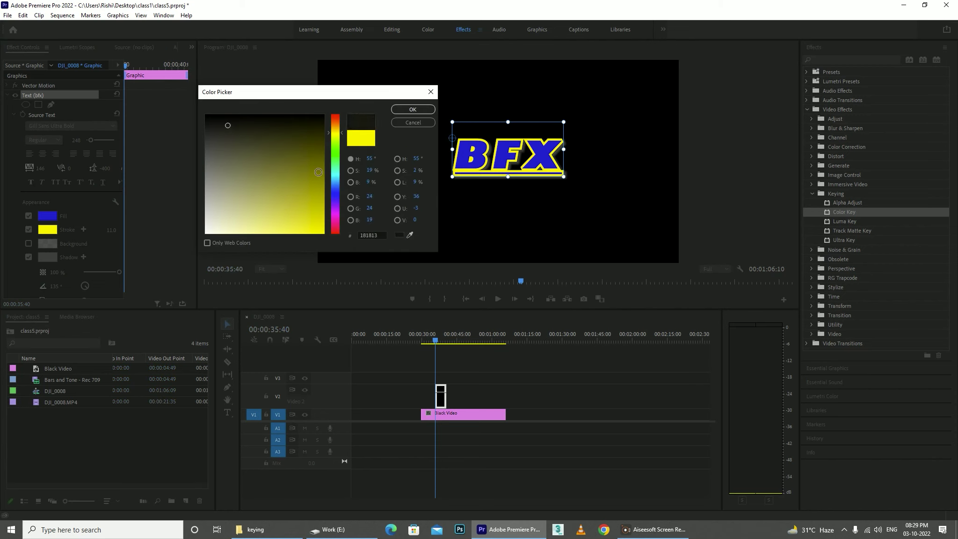
left_click(335, 154)
left_click(314, 156)
left_click(419, 110)
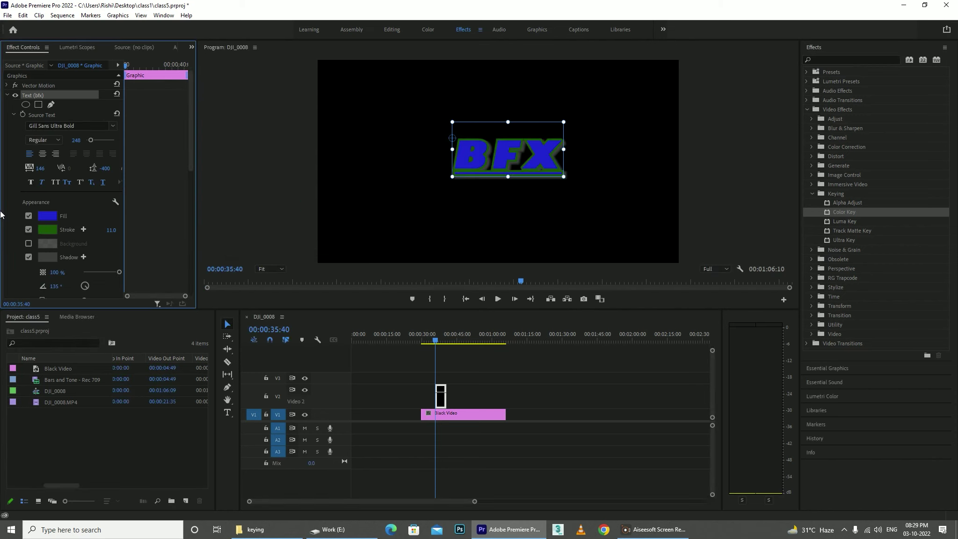
Step: Change the BFX text's fill to a solid dark red with RGB values 131, 2, 17
left_click(49, 216)
left_click_drag(336, 180, 336, 236)
left_click_drag(319, 204, 323, 180)
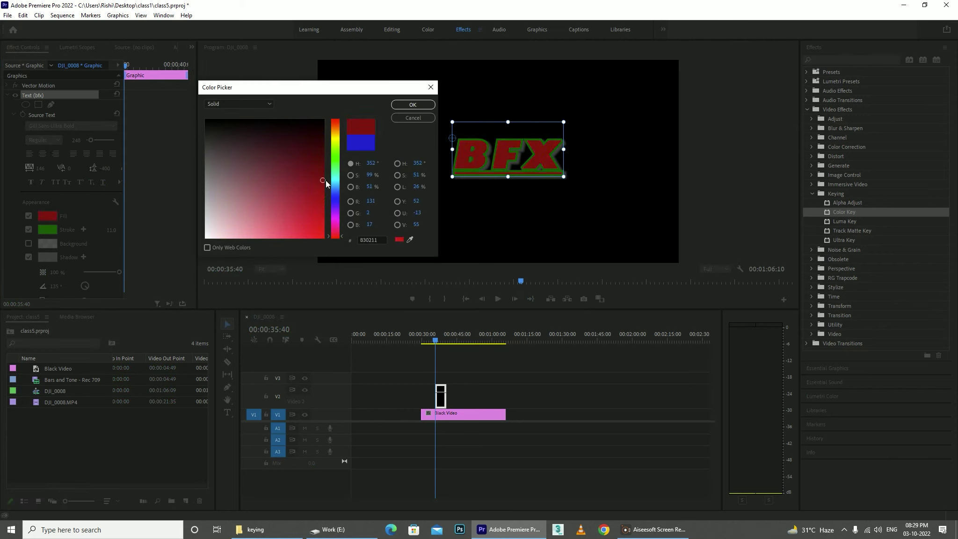
left_click(420, 107)
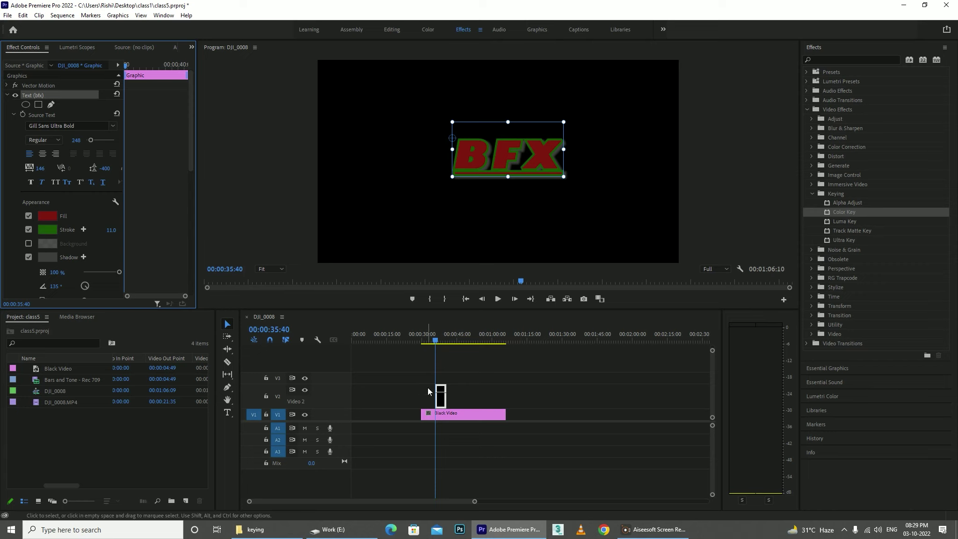
Step: Extend the BFX title clip on track V2 at both ends to span the whole Black Video clip, and scrub through it
left_click_drag(446, 393, 506, 392)
left_click_drag(431, 396, 421, 397)
mouse_move(436, 340)
left_mouse_down()
mouse_move(474, 340)
mouse_move(435, 345)
left_mouse_up()
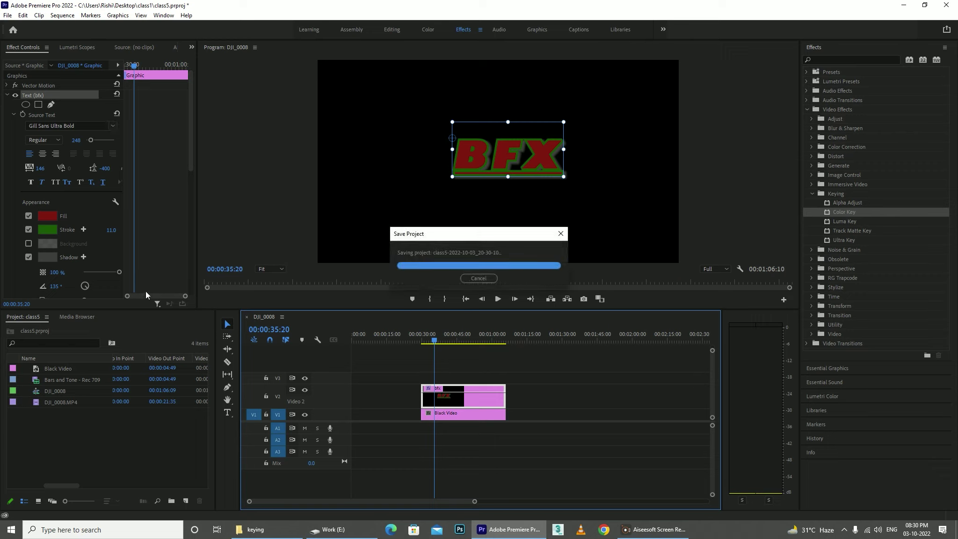
left_click(427, 343)
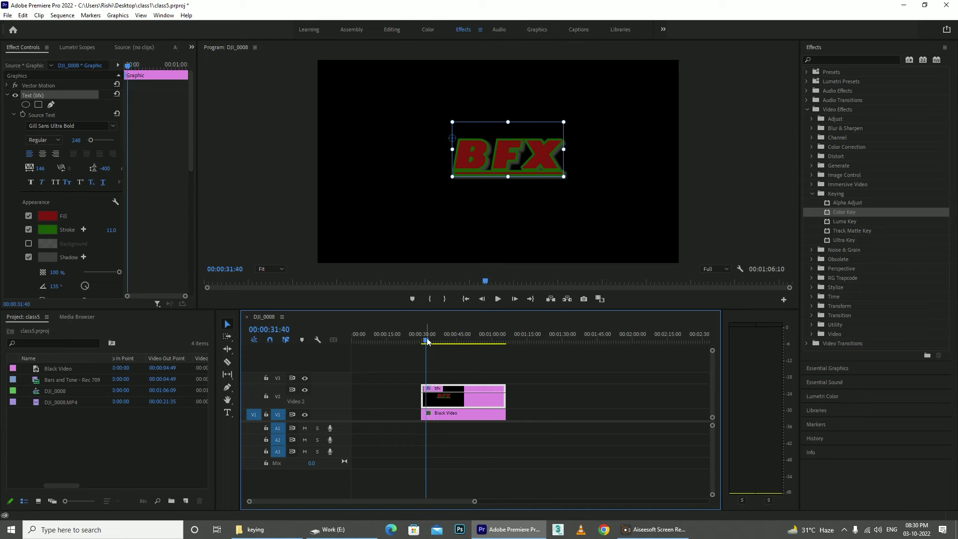
left_click_drag(426, 342, 448, 358)
Step: Look over the available new item types and inspect the Black Video clip beneath the BFX title around 00:00:40:40
right_click(75, 452)
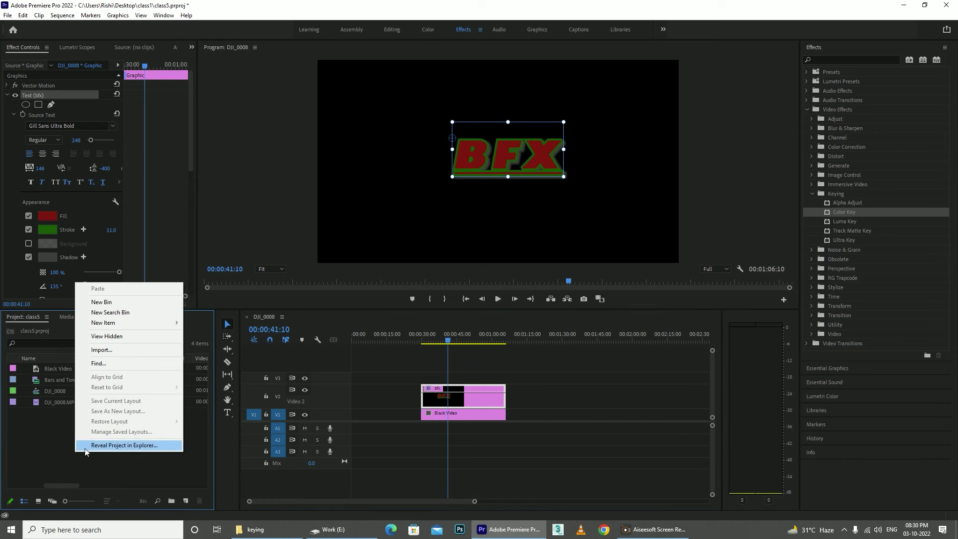
mouse_move(158, 323)
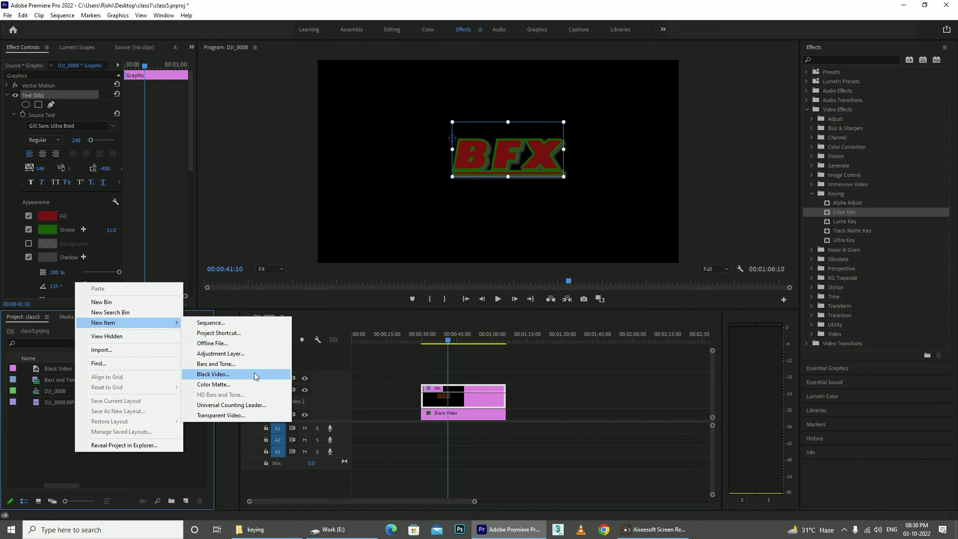
left_click(420, 374)
left_click(458, 413)
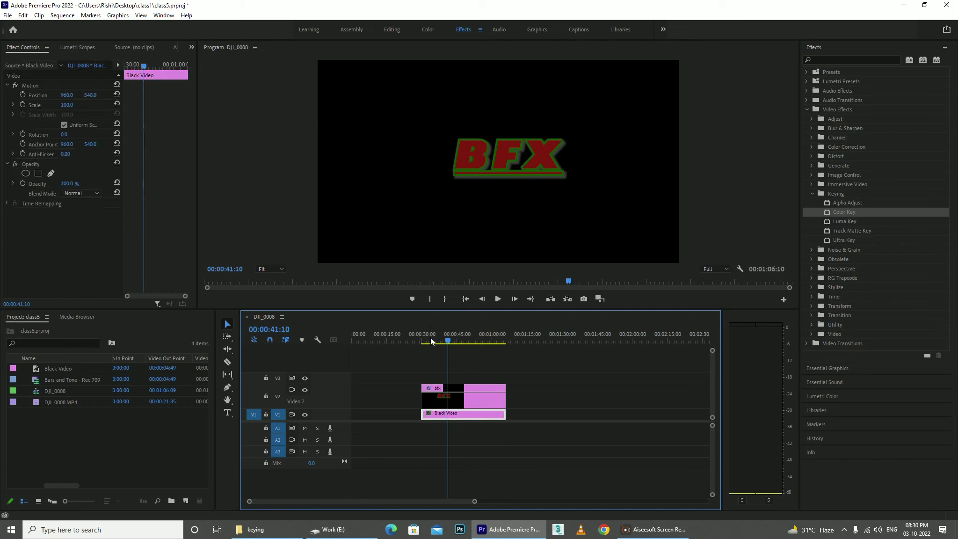
left_click_drag(430, 338, 448, 335)
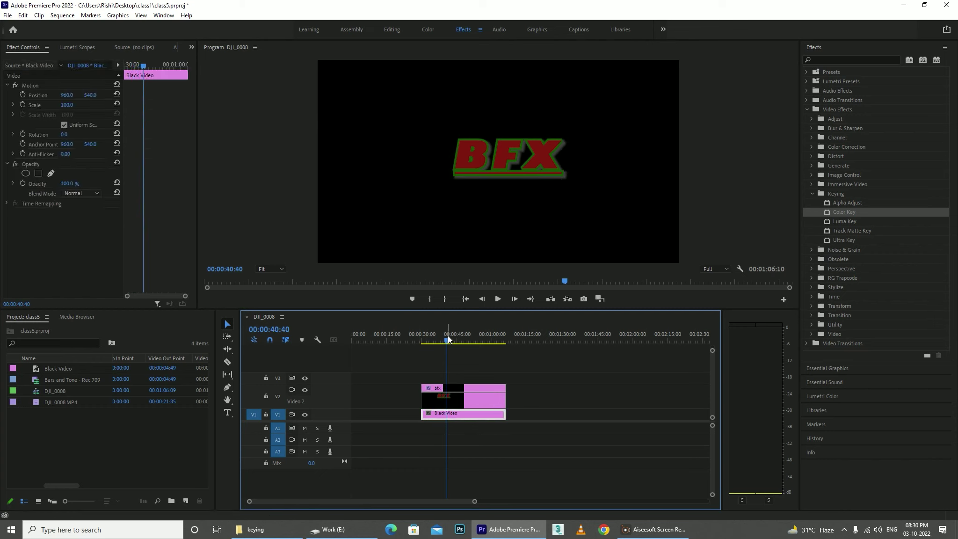
Step: Create a pure yellow color matte named Color Matte in the project
right_click(18, 448)
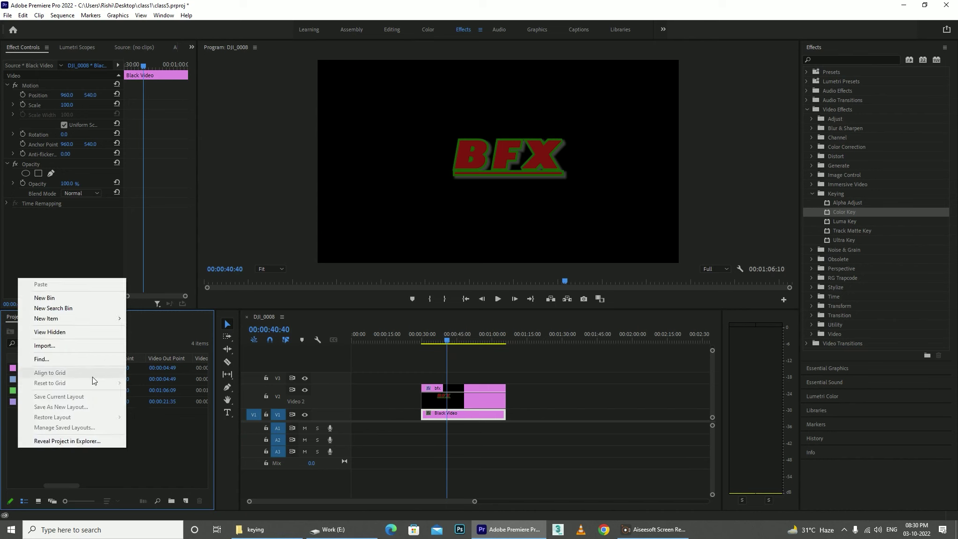
mouse_move(83, 320)
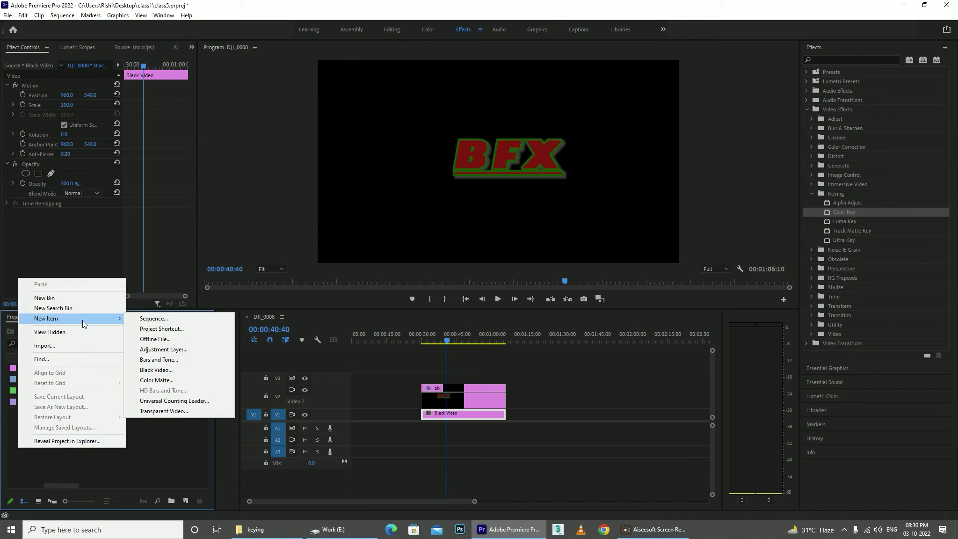
left_click(186, 384)
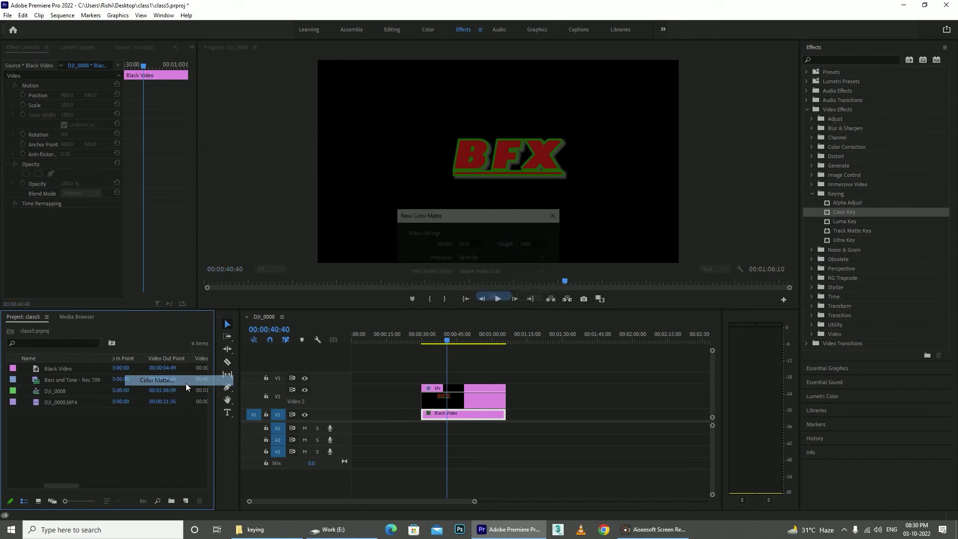
left_click(494, 297)
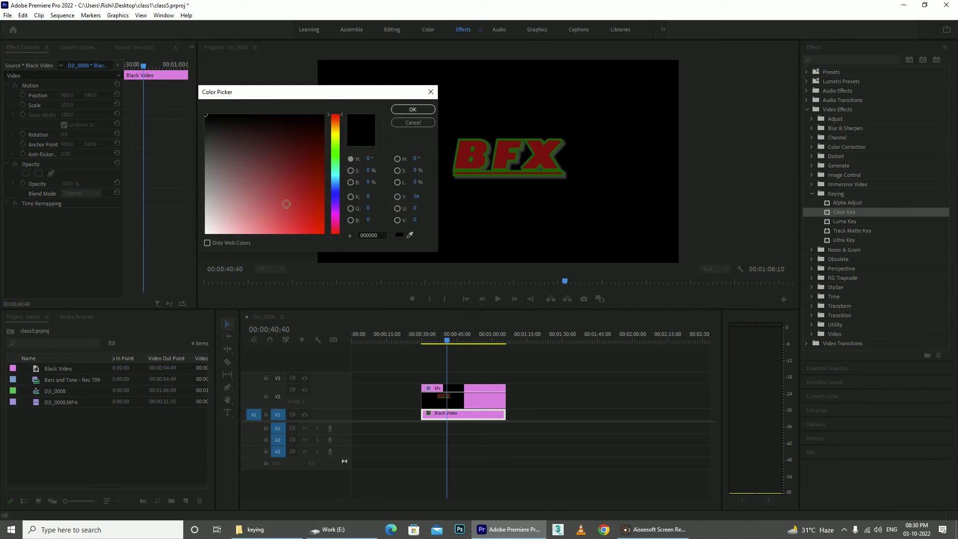
left_click(336, 133)
left_click(316, 234)
left_click(420, 109)
left_click(456, 278)
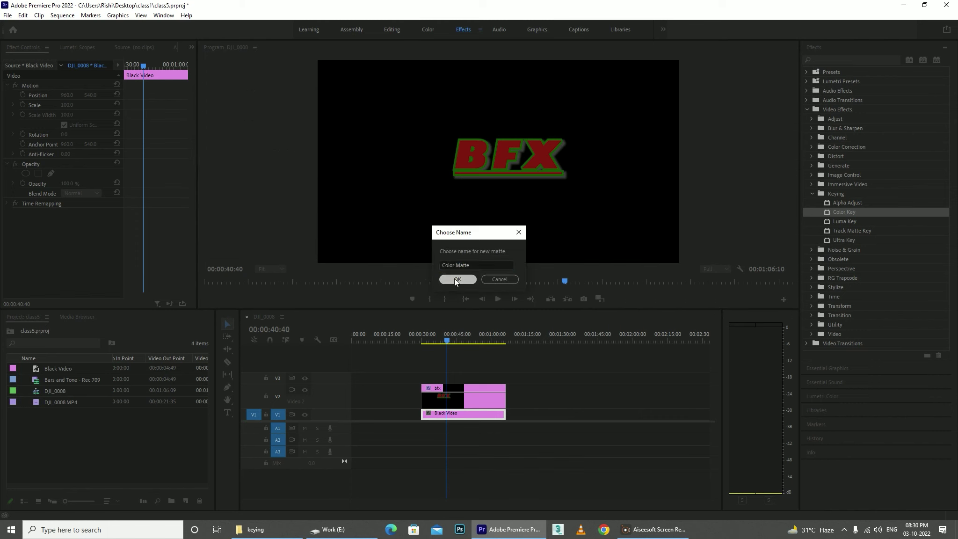
Step: Place the Color Matte directly after Black Video on track V1, ending at 00:01:30:40, and extend the BFX title on V2 over it
left_click_drag(56, 380, 563, 414)
left_click_drag(504, 397, 563, 397)
left_click_drag(519, 338, 528, 341)
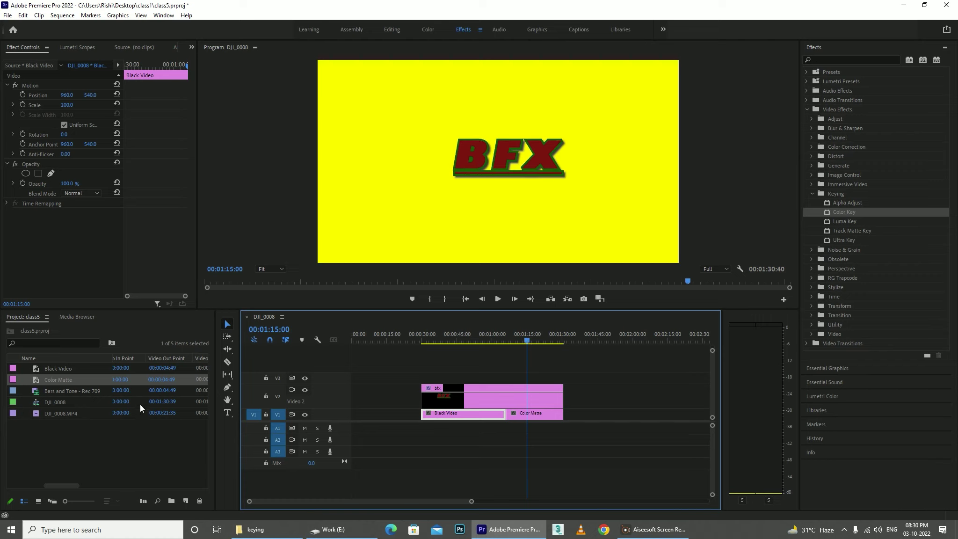
left_click(454, 399)
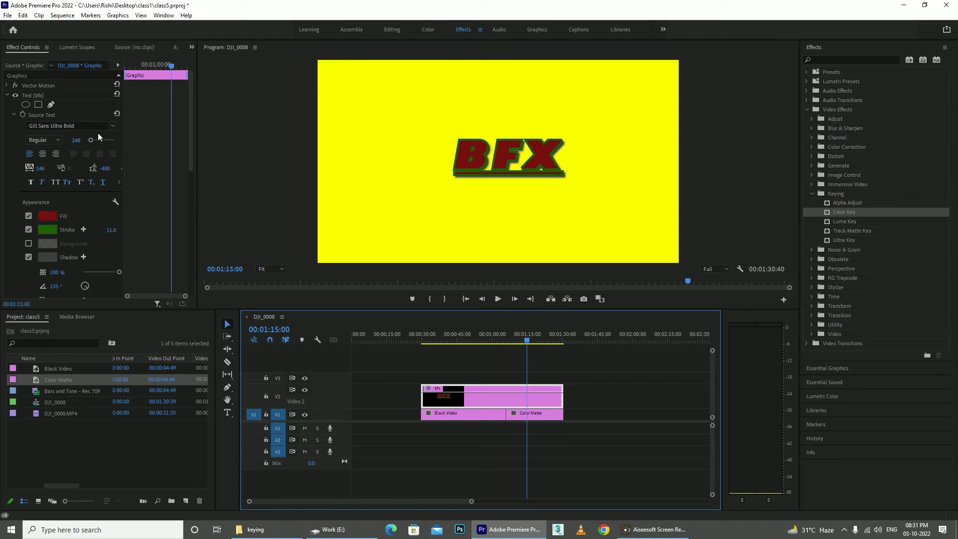
left_click_drag(426, 334, 501, 335)
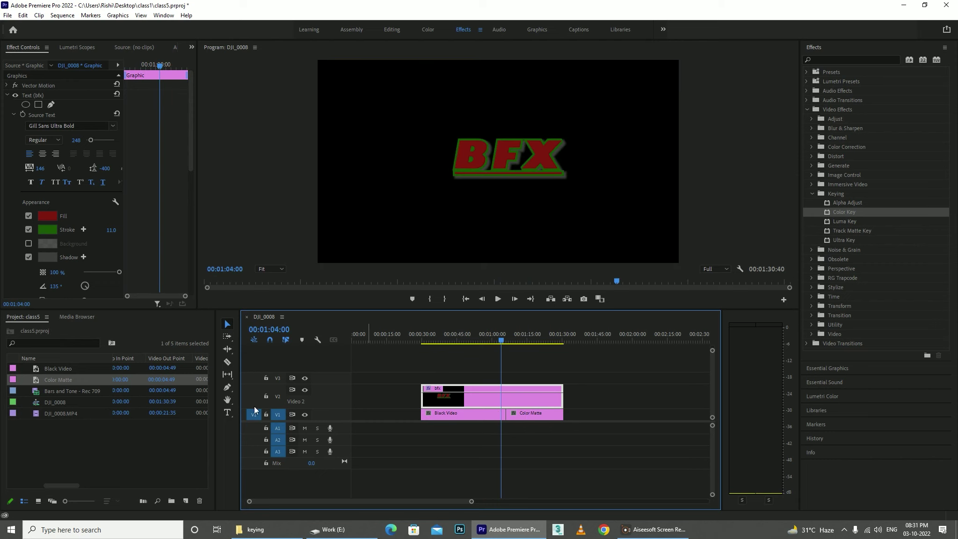
Step: Create a Universal Counting Leader at 1920 x 1080, 50.00 fps and 48000 Hz with the default colors and cue blips
right_click(84, 449)
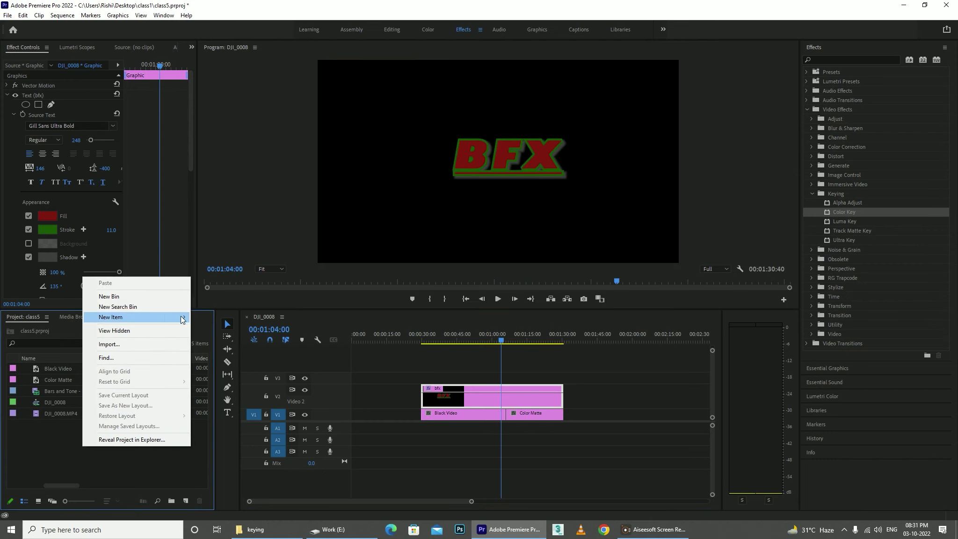
mouse_move(182, 318)
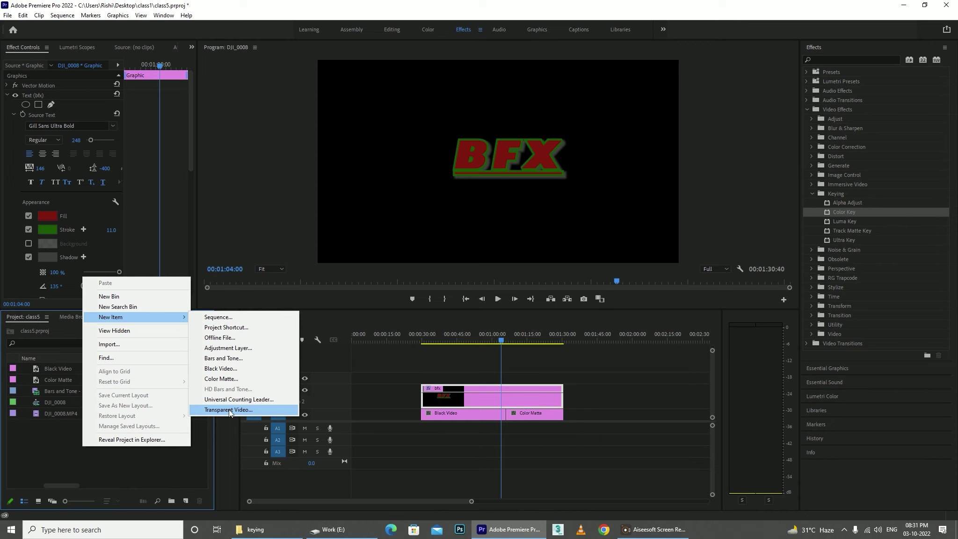
left_click(614, 344)
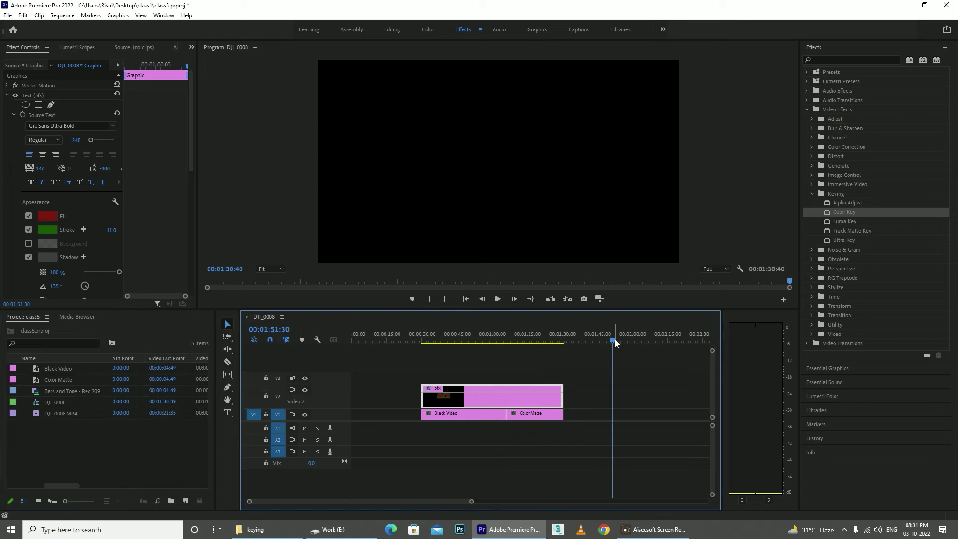
right_click(97, 456)
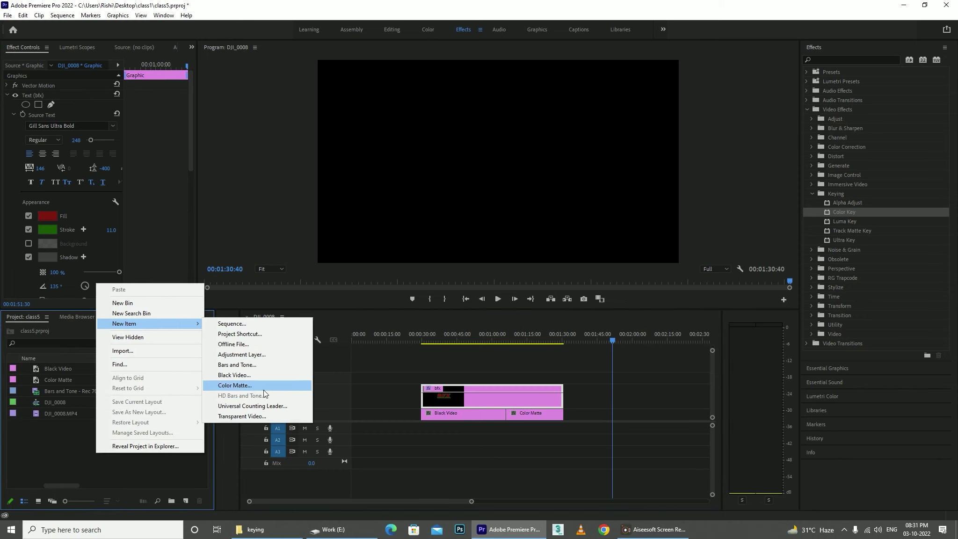
left_click(254, 406)
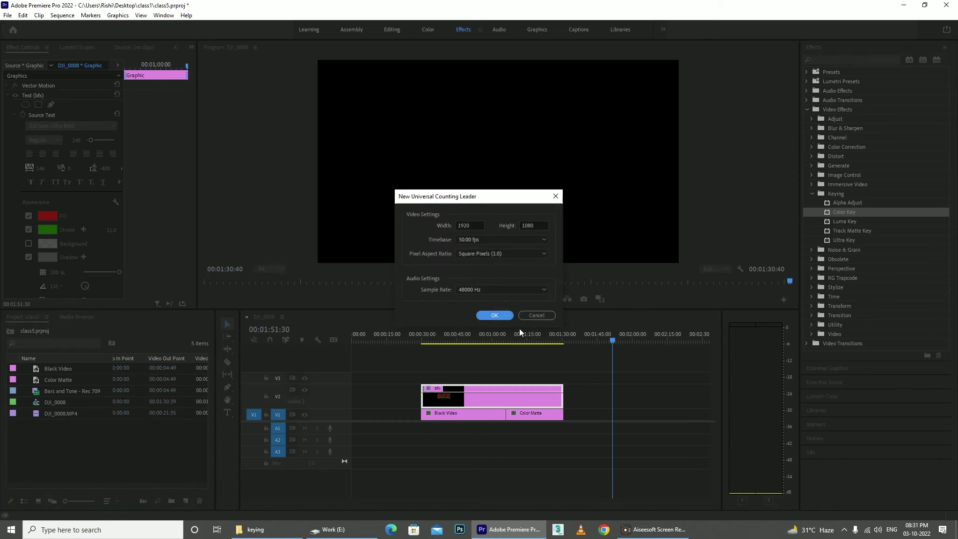
left_click(501, 317)
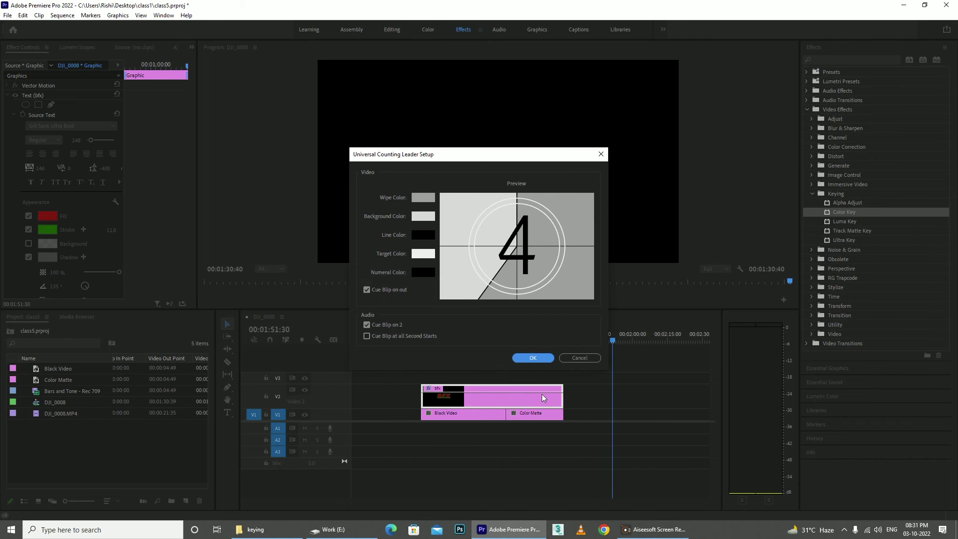
left_click(533, 358)
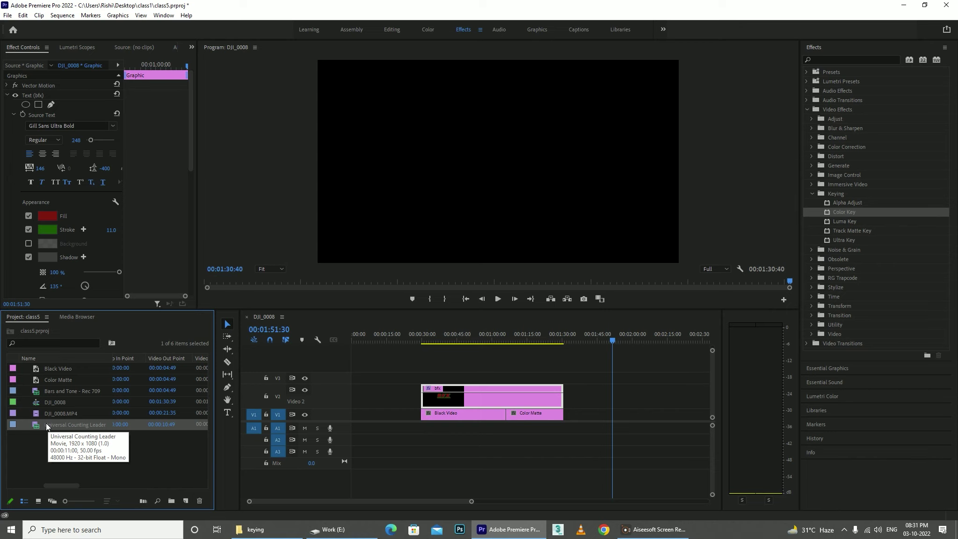
Step: Place the Universal Counting Leader on track V2 at 00:01:51:30 and play through its countdown
left_click_drag(44, 424, 612, 398)
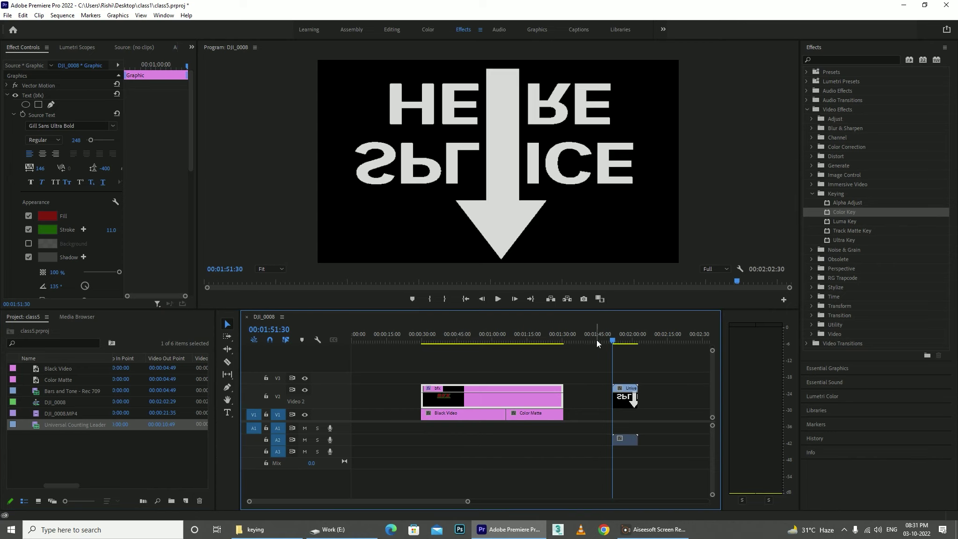
left_click(497, 299)
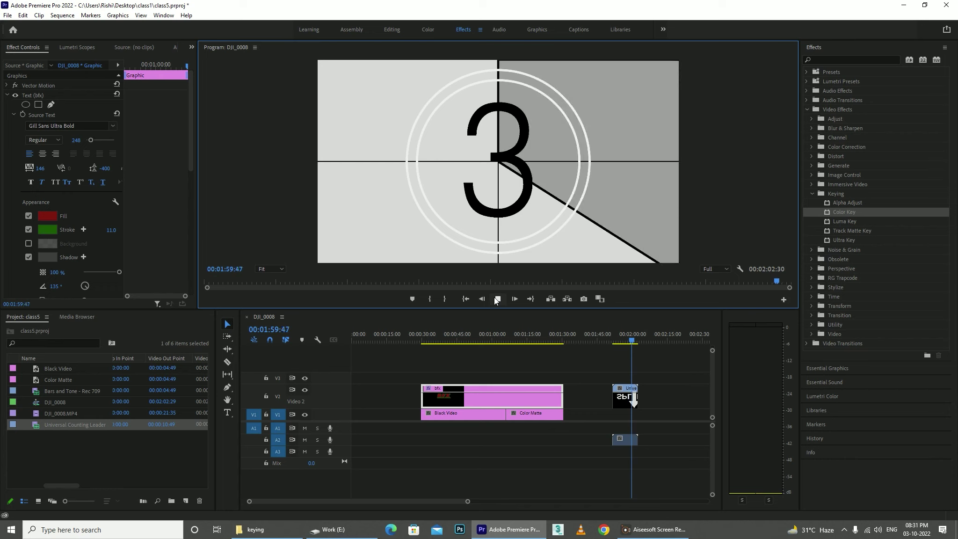
left_click(496, 299)
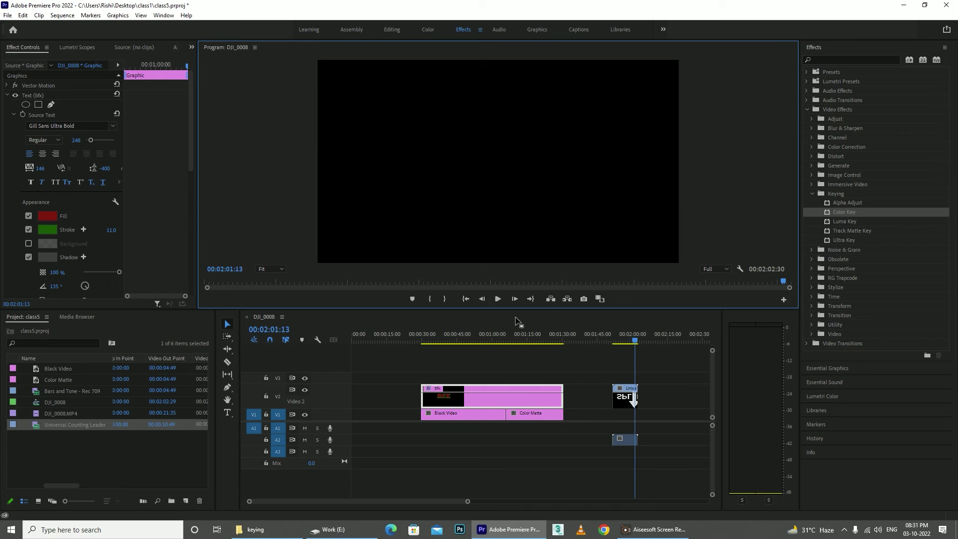
left_click_drag(611, 341, 616, 342)
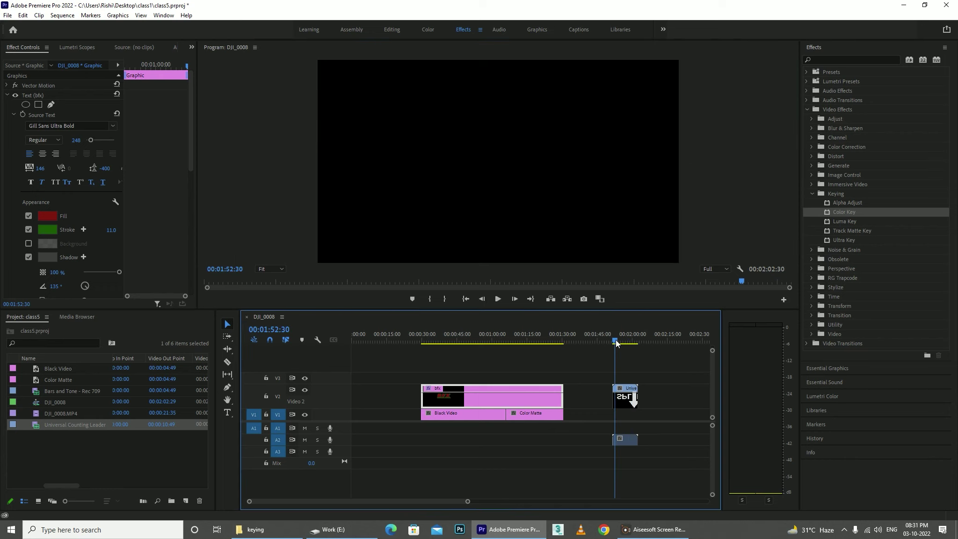
left_click(99, 456)
right_click(99, 456)
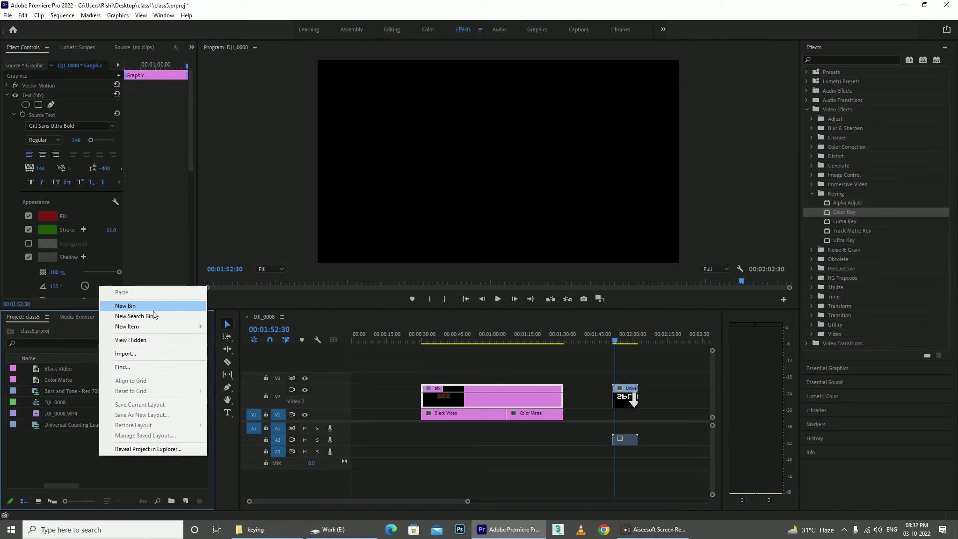
left_click(98, 467)
left_click_drag(615, 340, 474, 355)
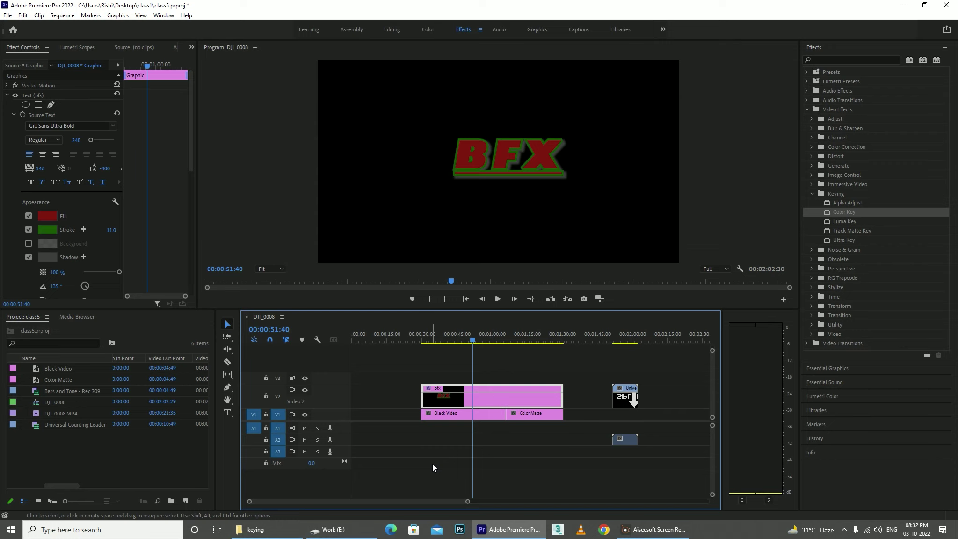
left_click(491, 459)
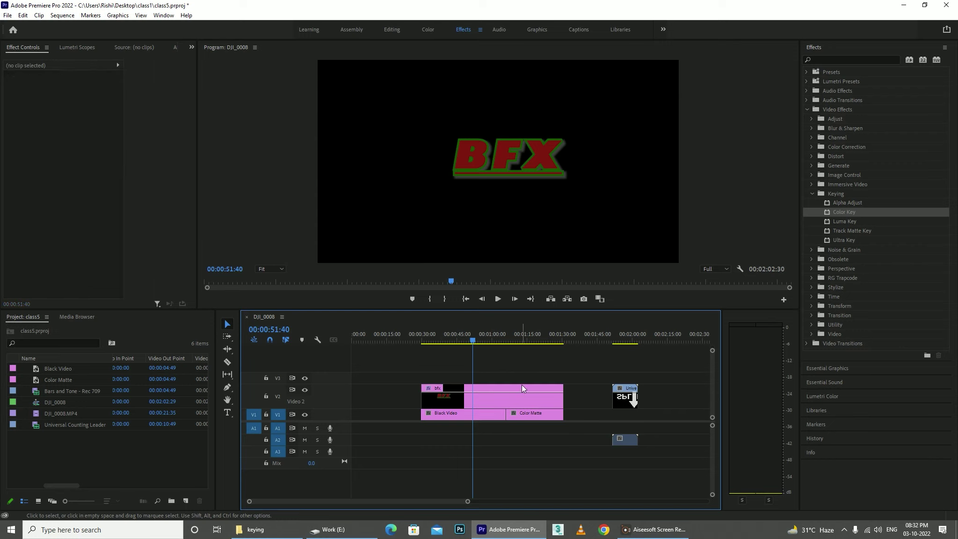
left_click(506, 336)
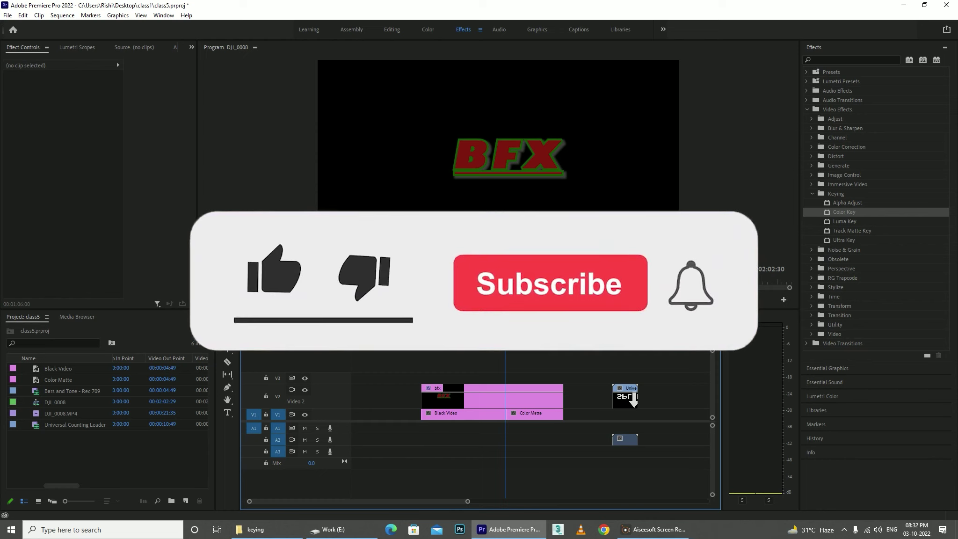